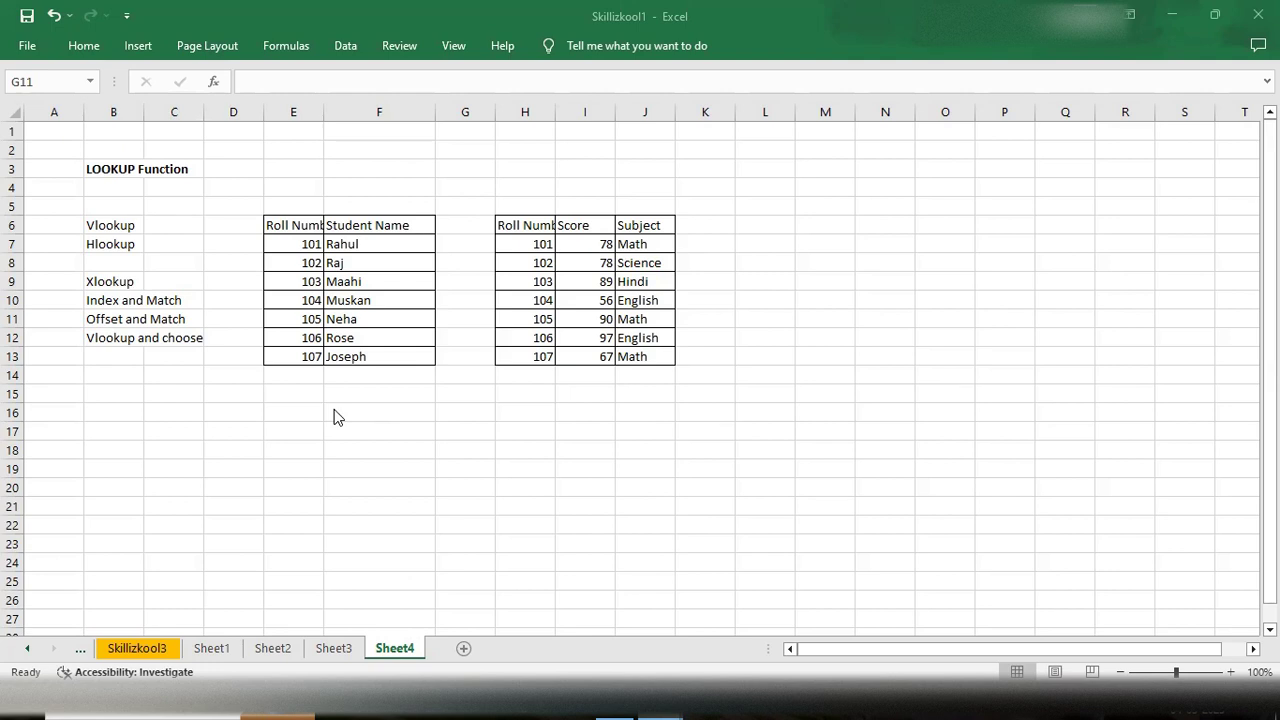
# - Enter the labels "Roll Number" in L9 and "Student name" in L10
pyautogui.press('F2')
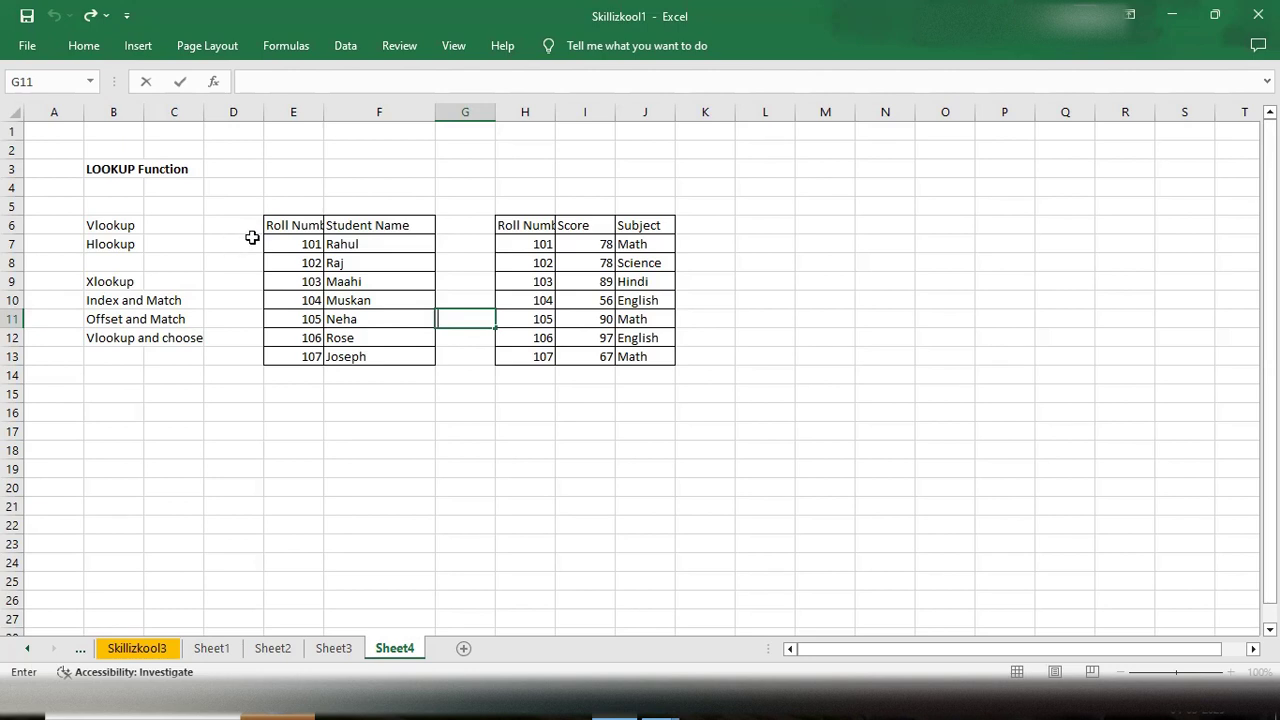
pyautogui.doubleClick(762, 283)
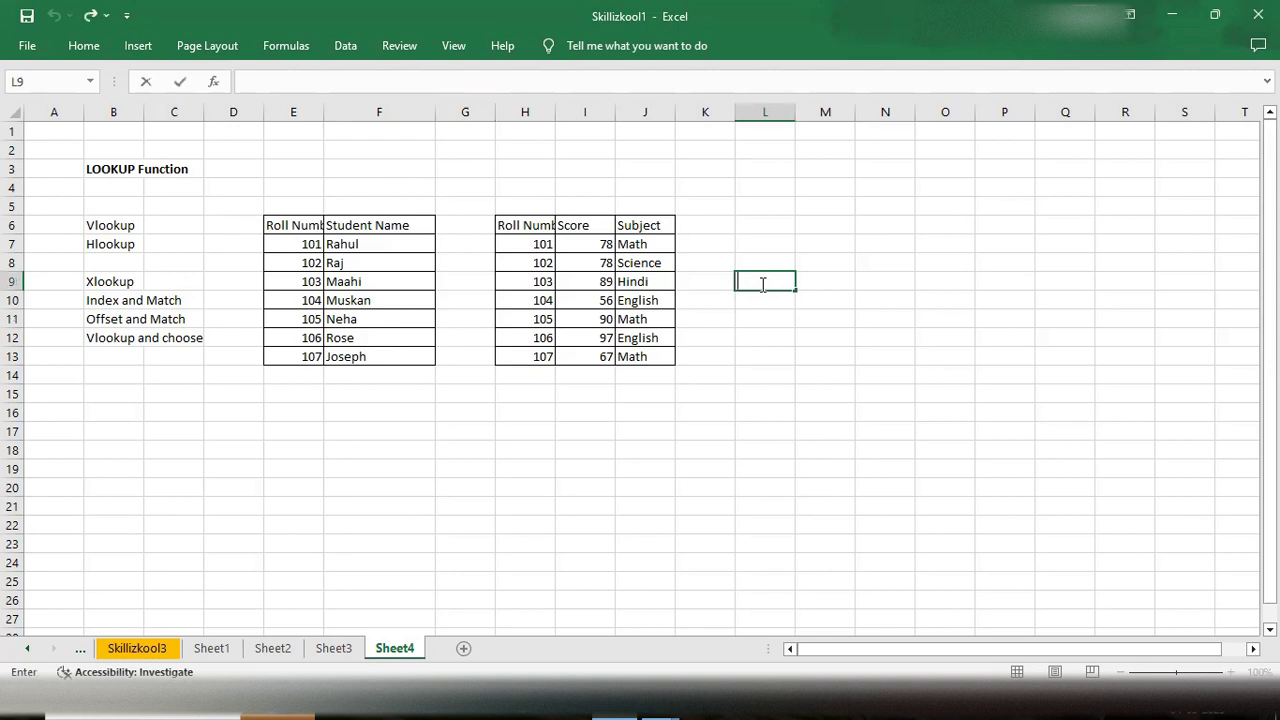
pyautogui.write('Roll Number')
pyautogui.press('Return')
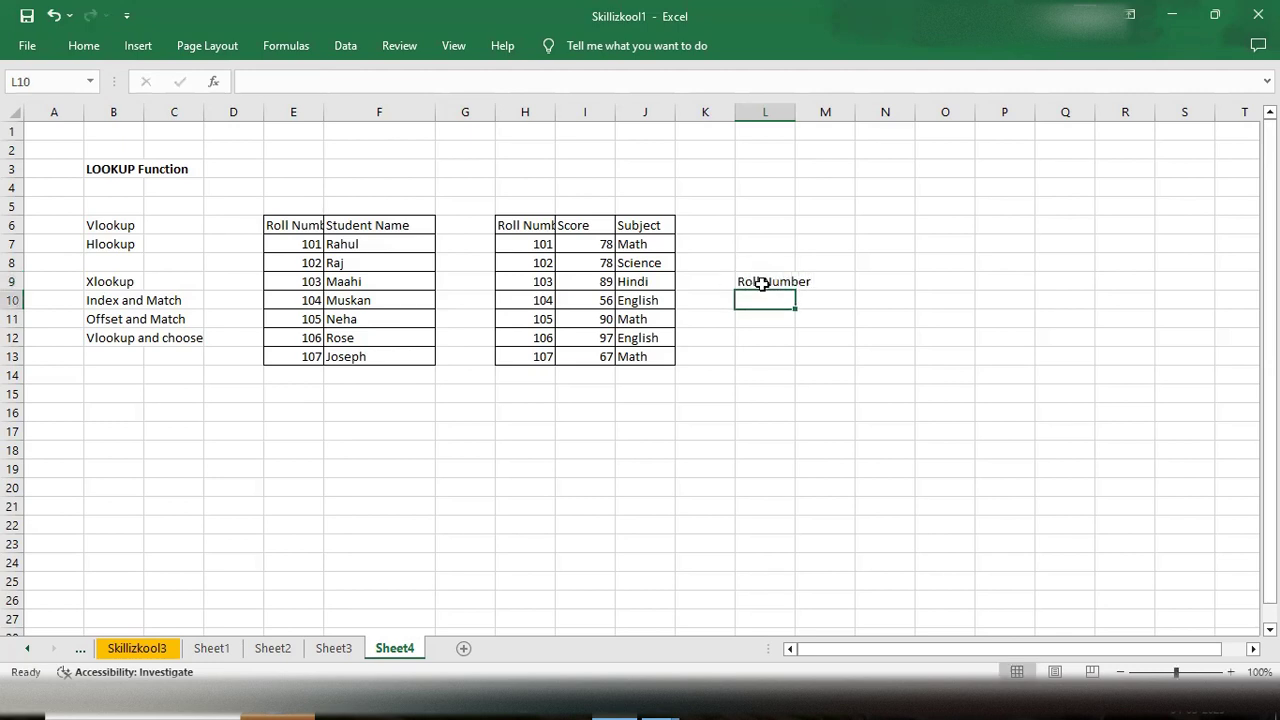
pyautogui.write('Stude')
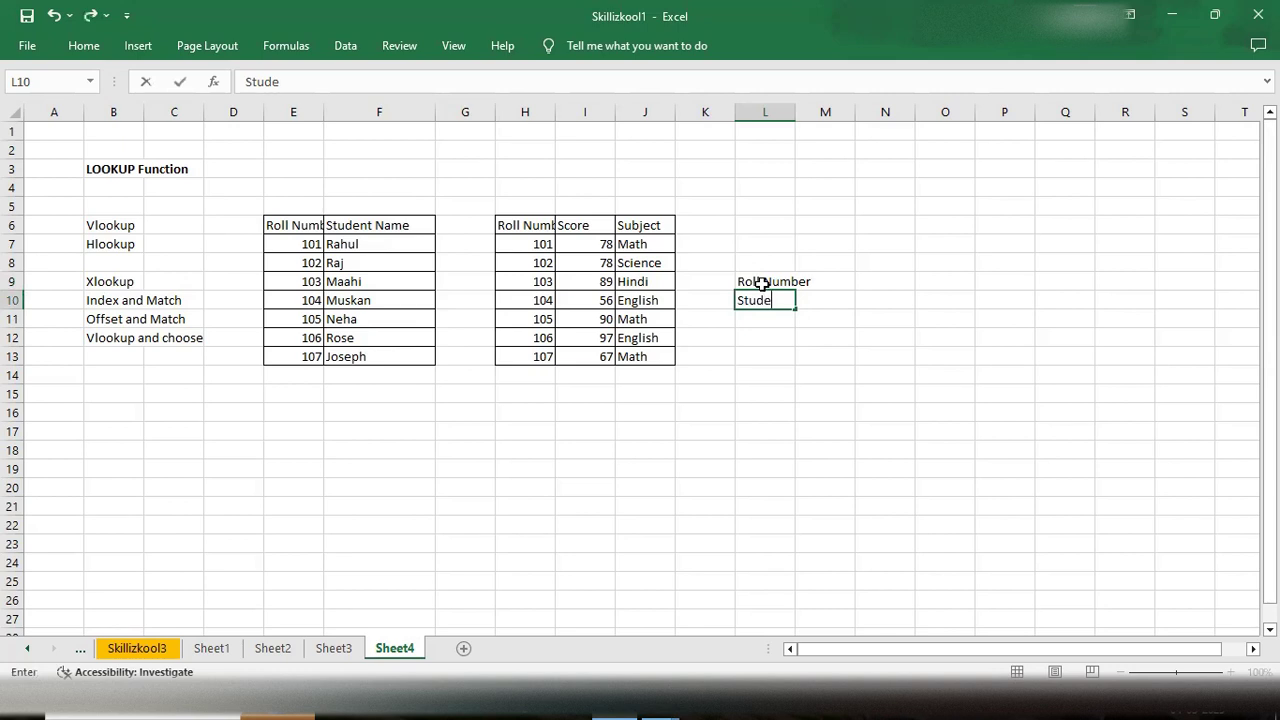
pyautogui.write('nt name')
pyautogui.press('Tab')
pyautogui.press('Up')
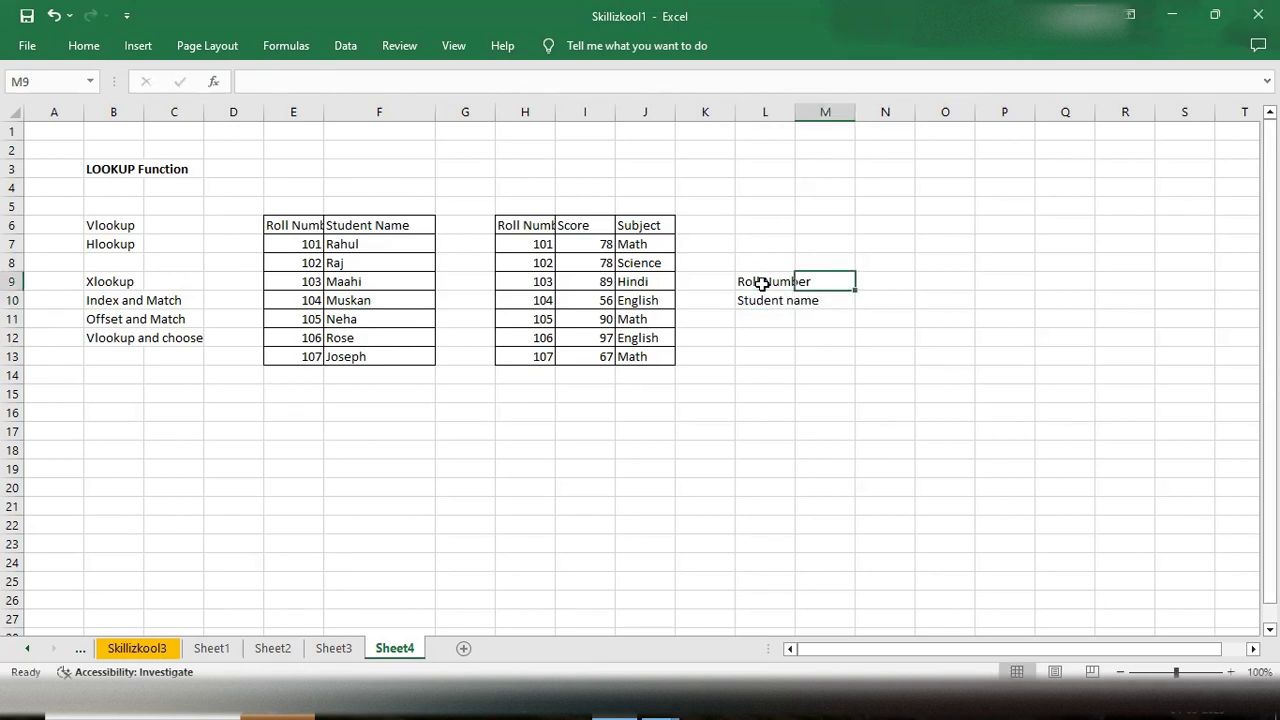
# - Enter roll numbers 101, 102, 103 and 104 across M9 to P9
pyautogui.write('101')
pyautogui.press('Tab')
pyautogui.write('102')
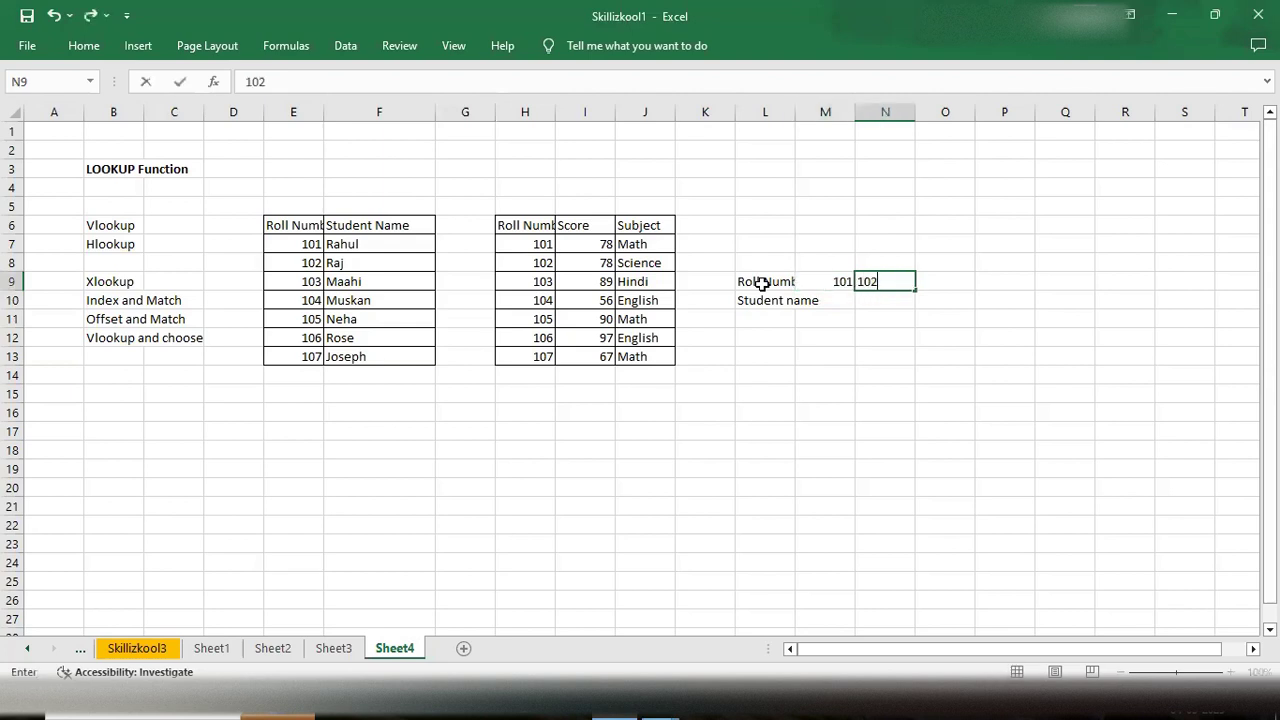
pyautogui.press('Tab')
pyautogui.write('103')
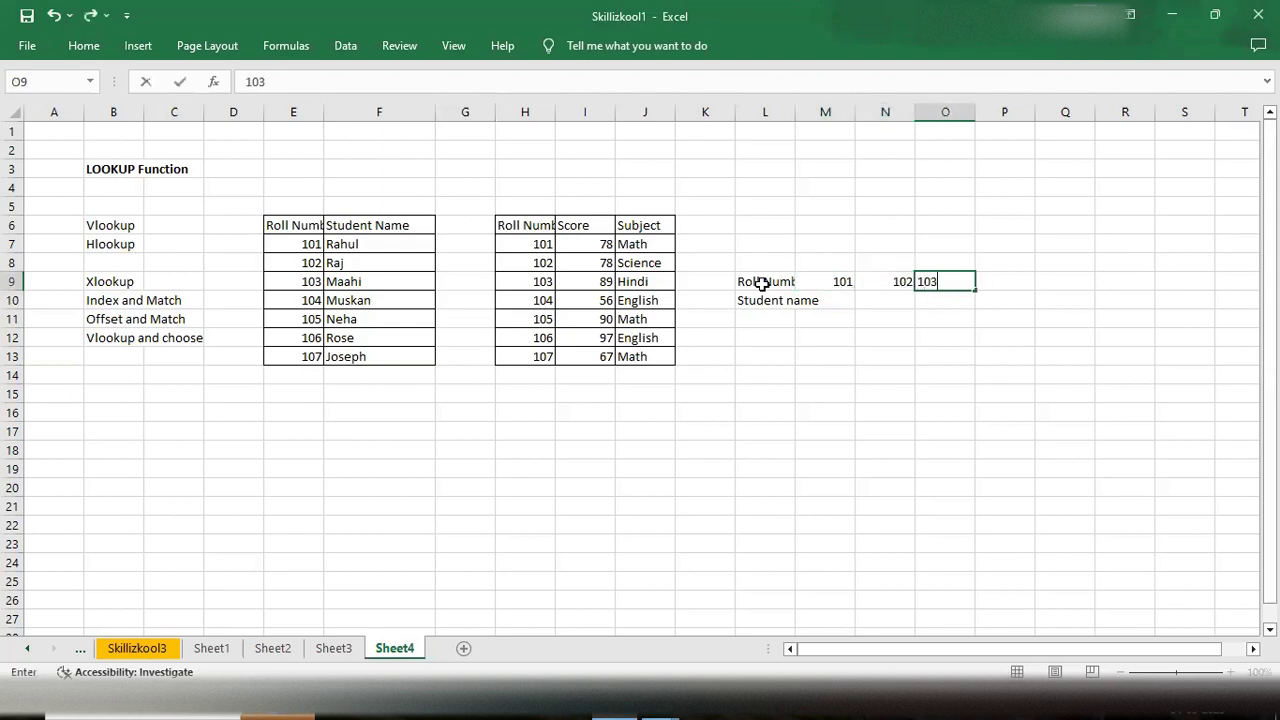
pyautogui.press('Tab')
pyautogui.write('104')
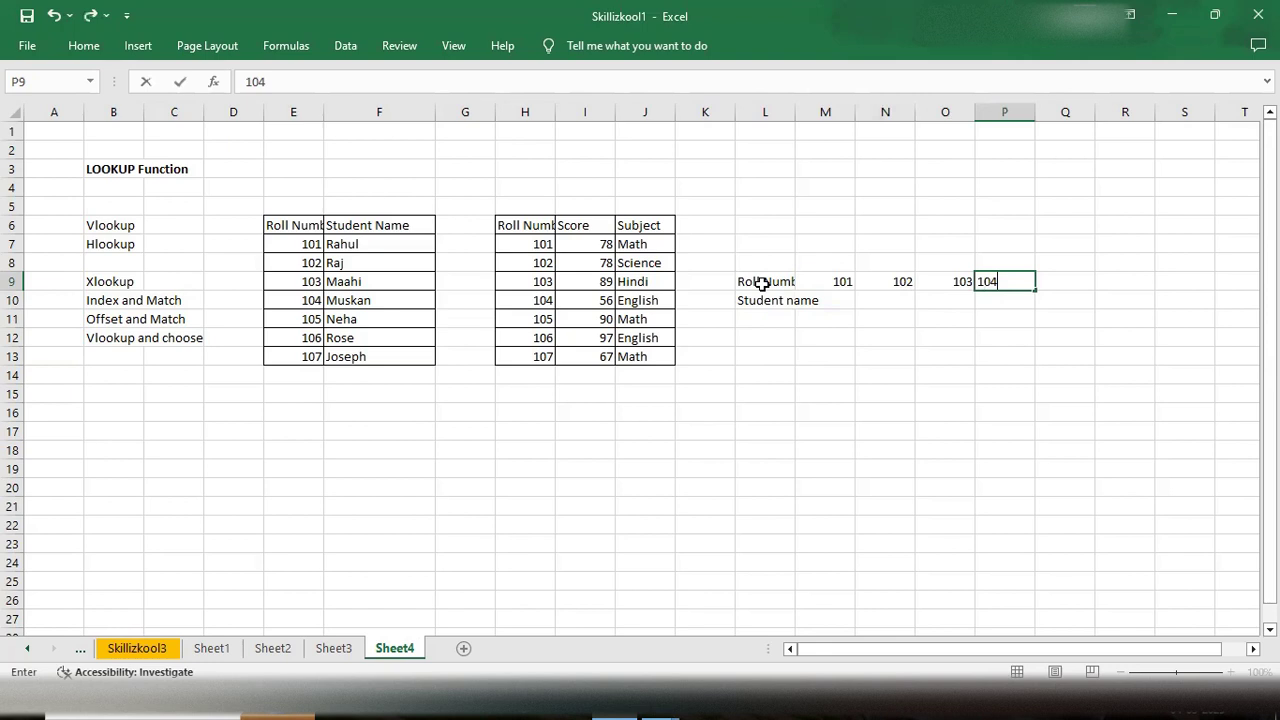
pyautogui.press('Return')
pyautogui.press('Left')
pyautogui.press('Left')
pyautogui.press('Left')
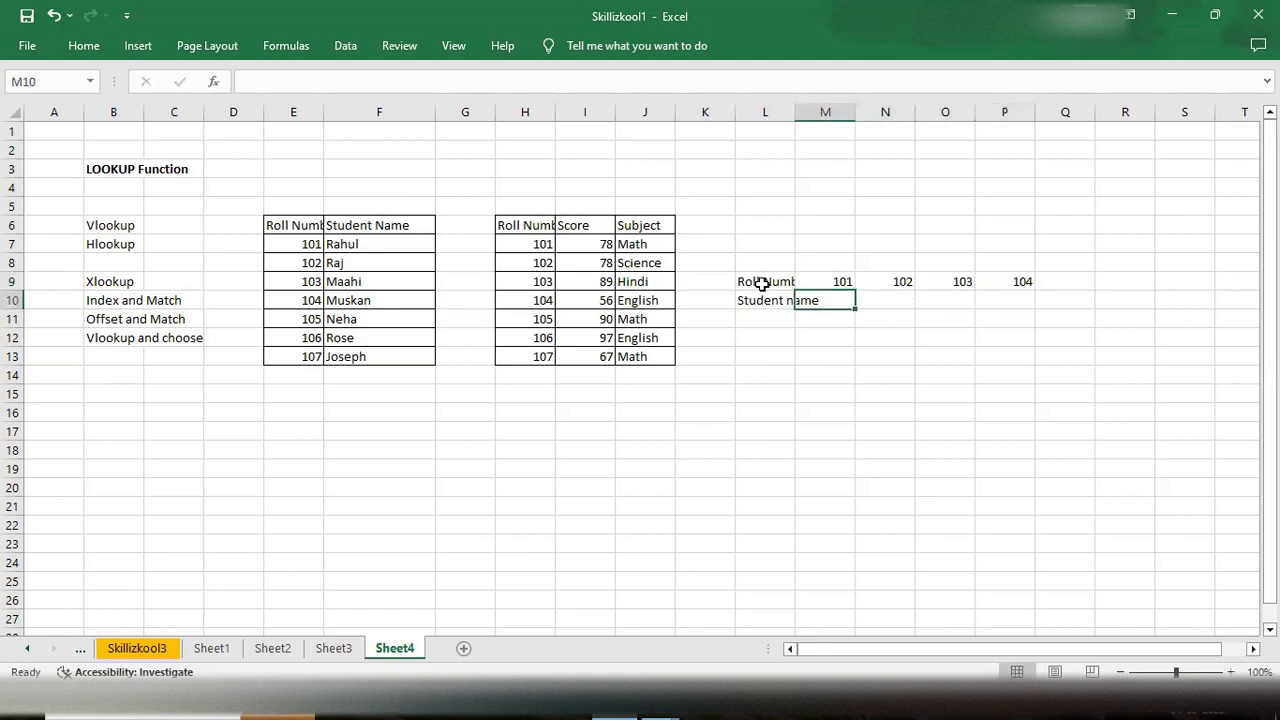
# - Enter the names Rahul, Raj, Maahi and Muskan across M10 to P10 under their roll numbers
pyautogui.write('Rahul')
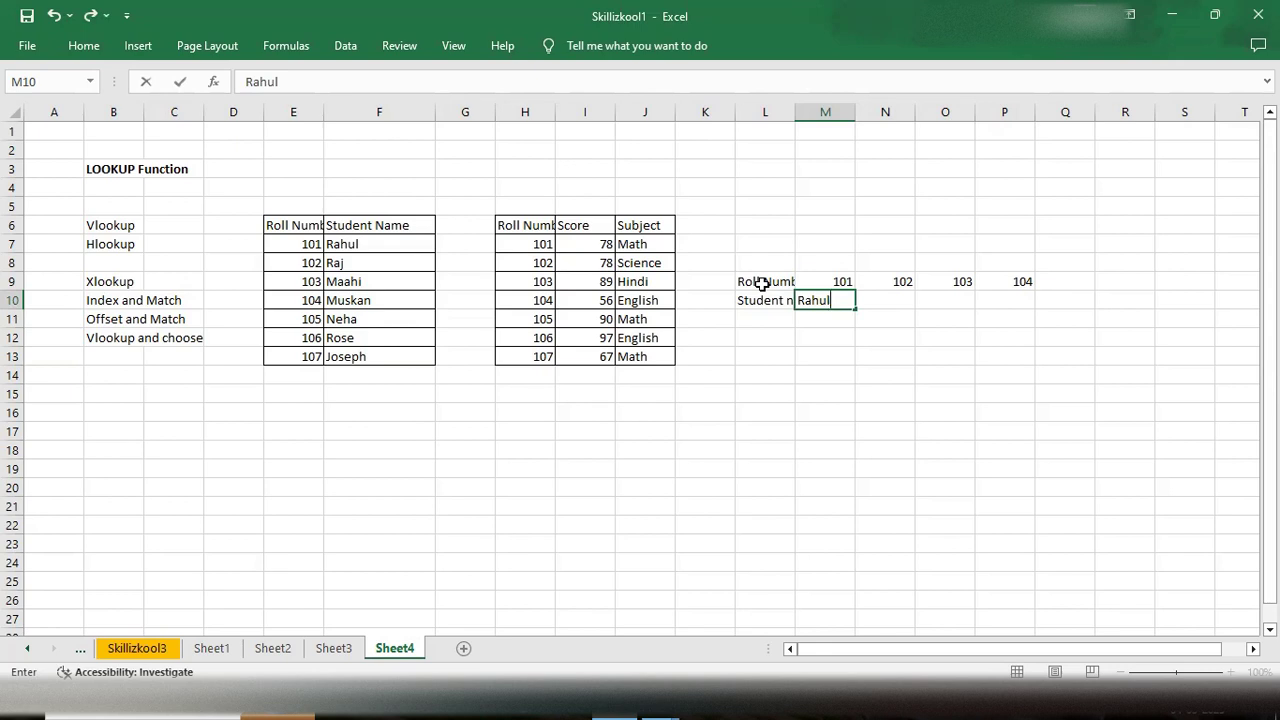
pyautogui.press('Tab')
pyautogui.write('Raj')
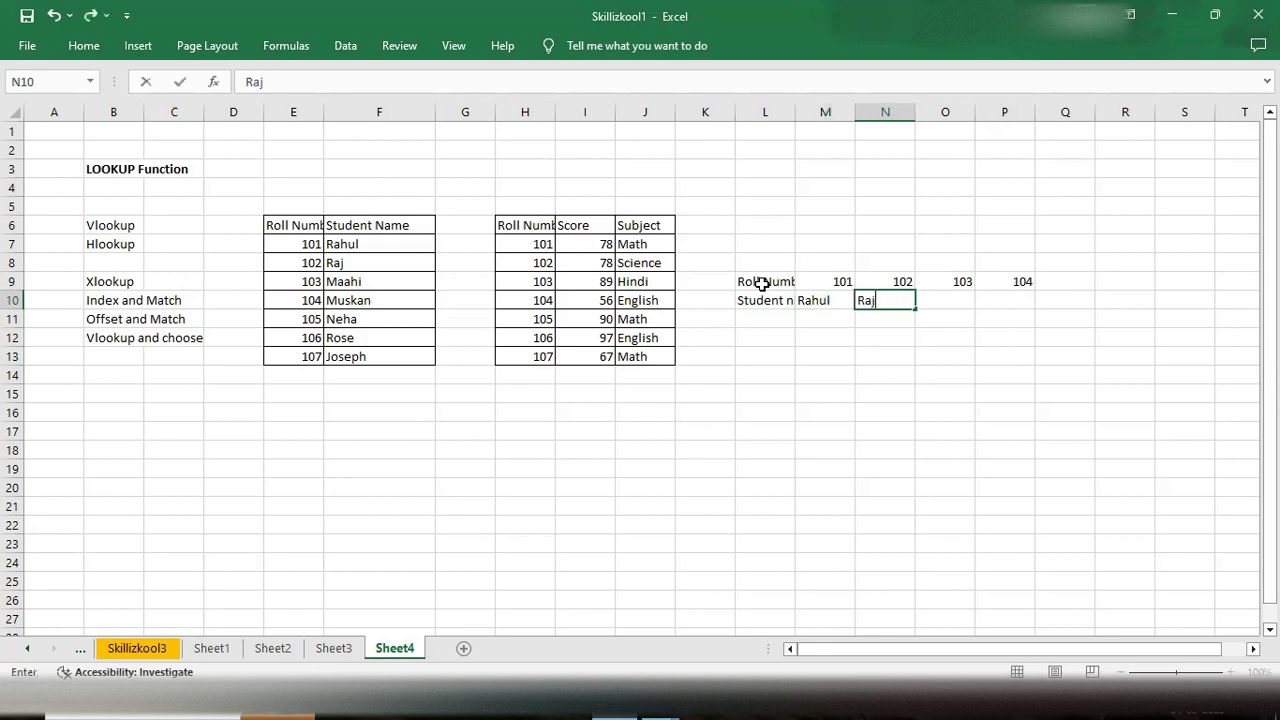
pyautogui.press('Tab')
pyautogui.write('Maahi')
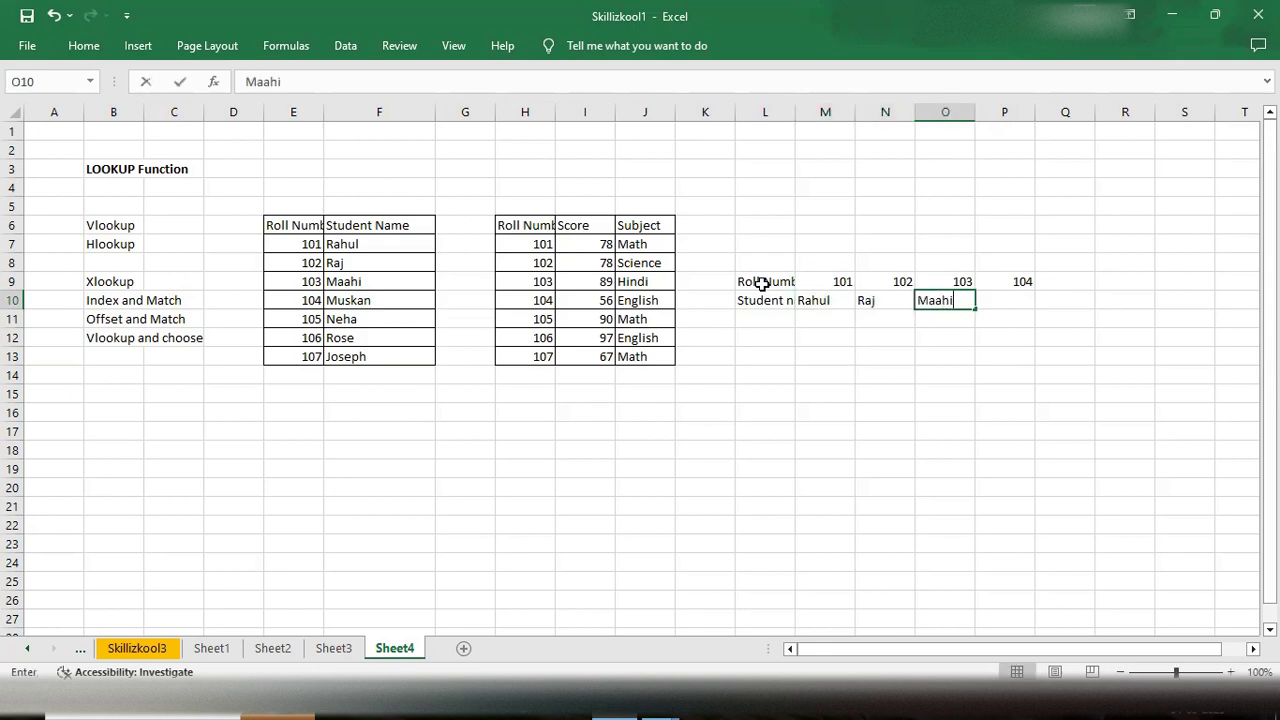
pyautogui.press('Tab')
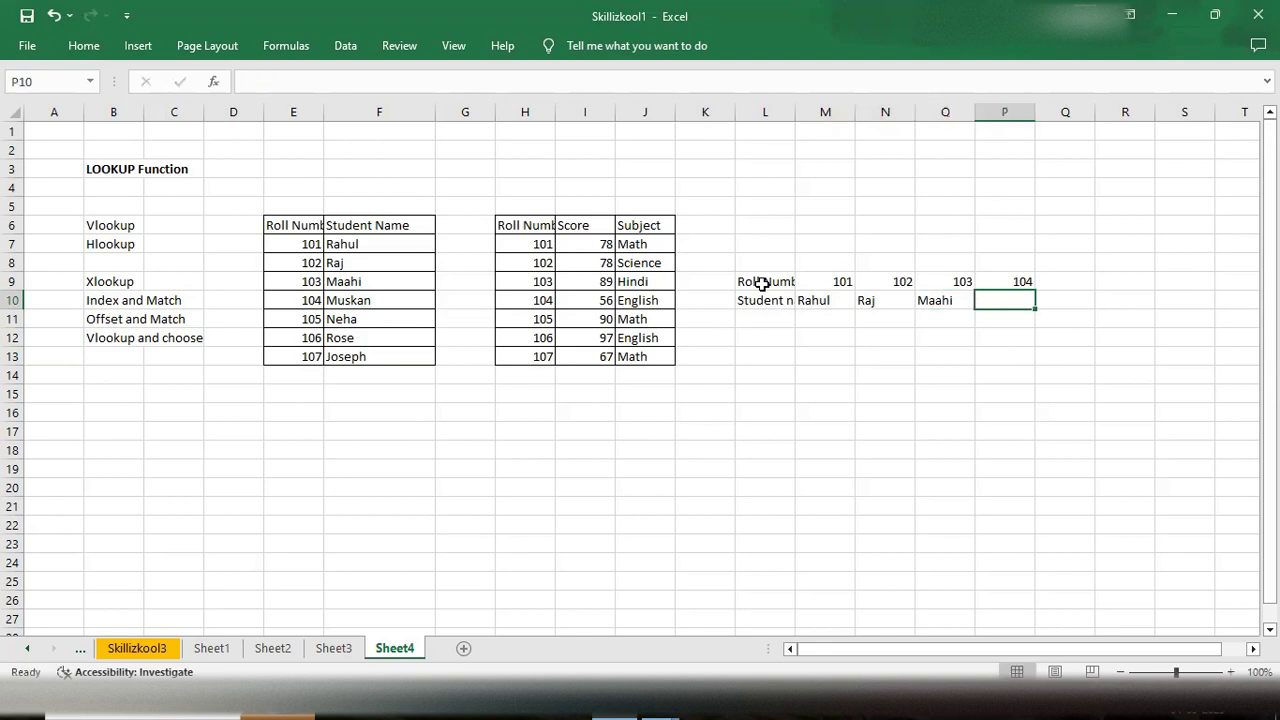
pyautogui.write('Muskan')
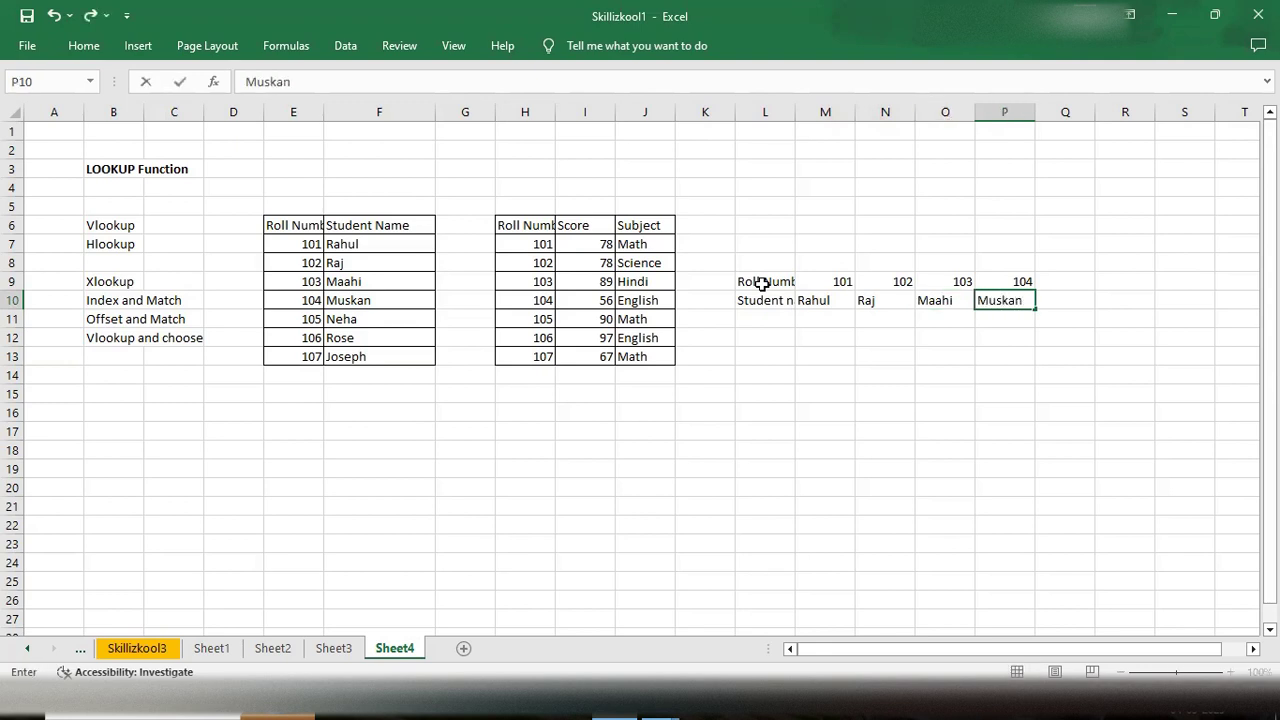
# - Apply all borders to the new horizontal table L9:P10
pyautogui.moveTo(745, 281); pyautogui.dragTo(1005, 300)
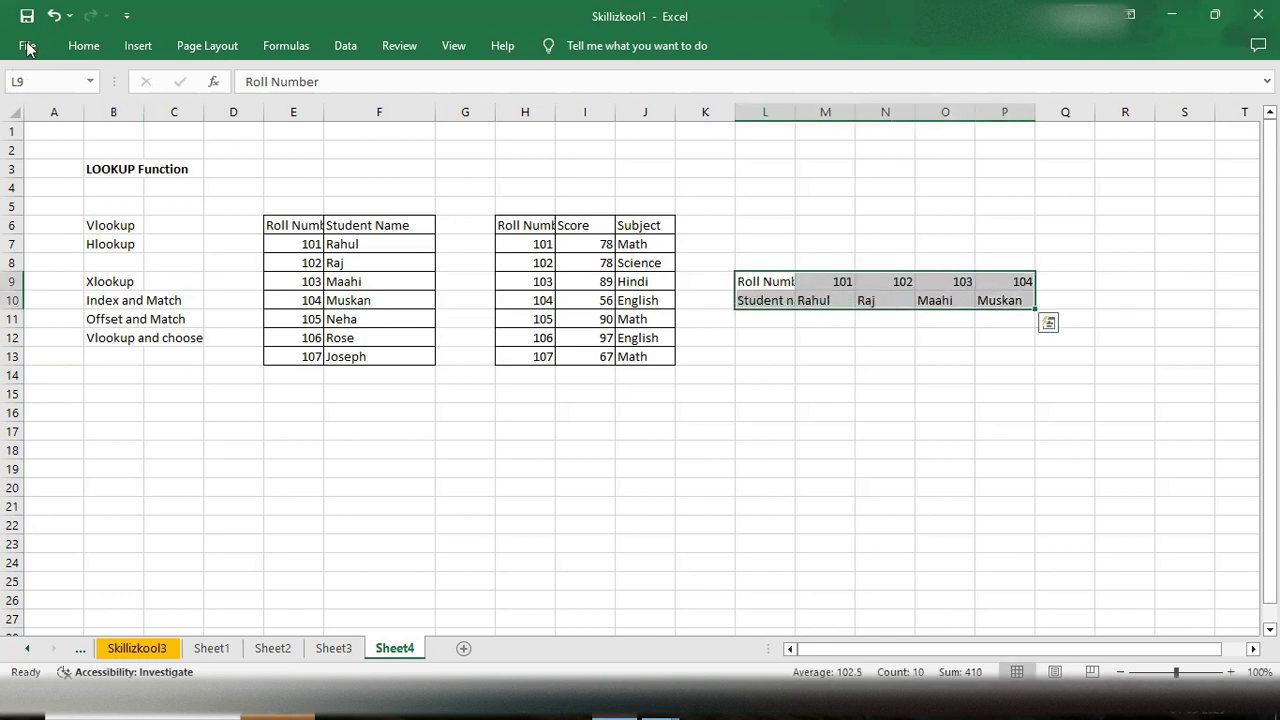
pyautogui.click(83, 46)
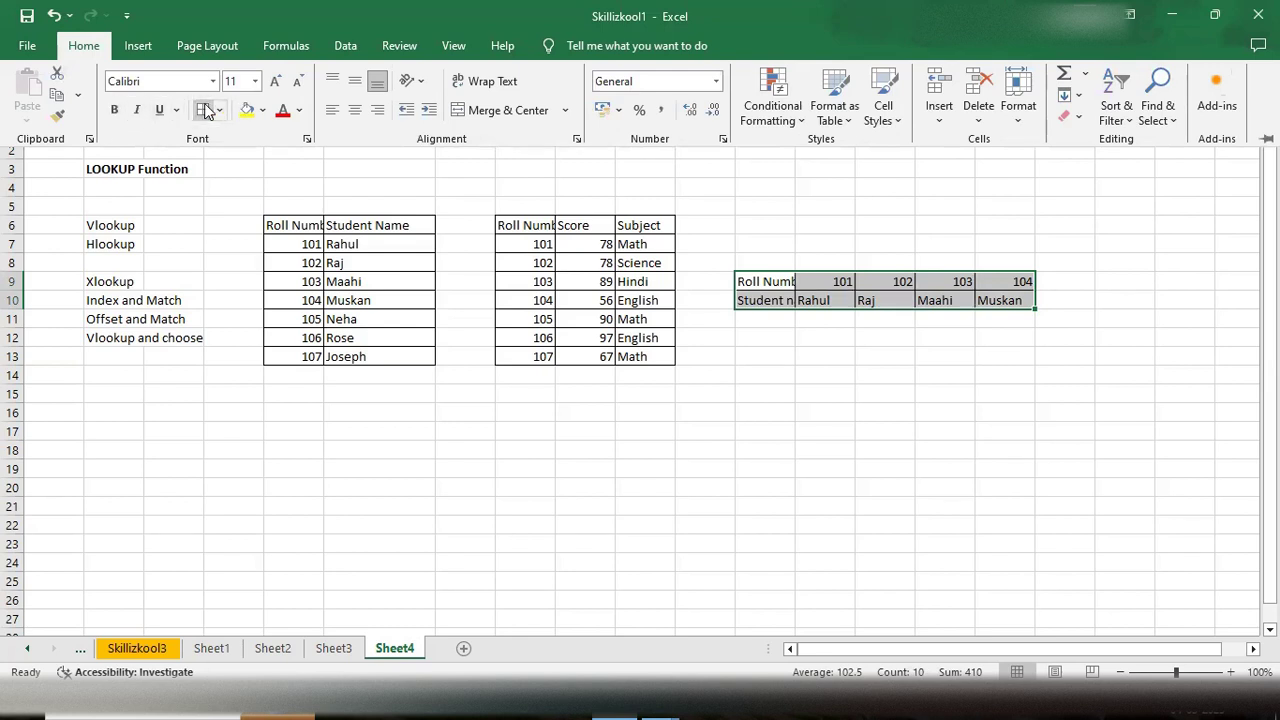
pyautogui.click(735, 323)
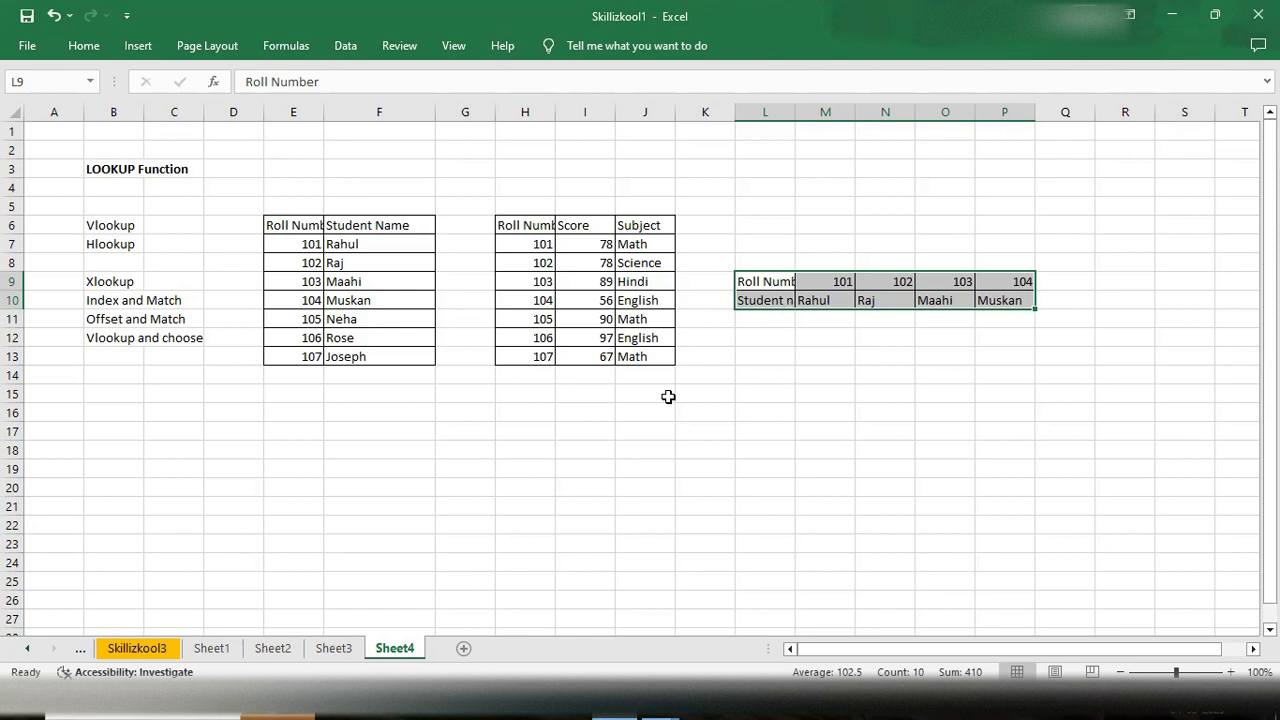
# - Start a VLOOKUP formula in cell G18
pyautogui.doubleClick(473, 453)
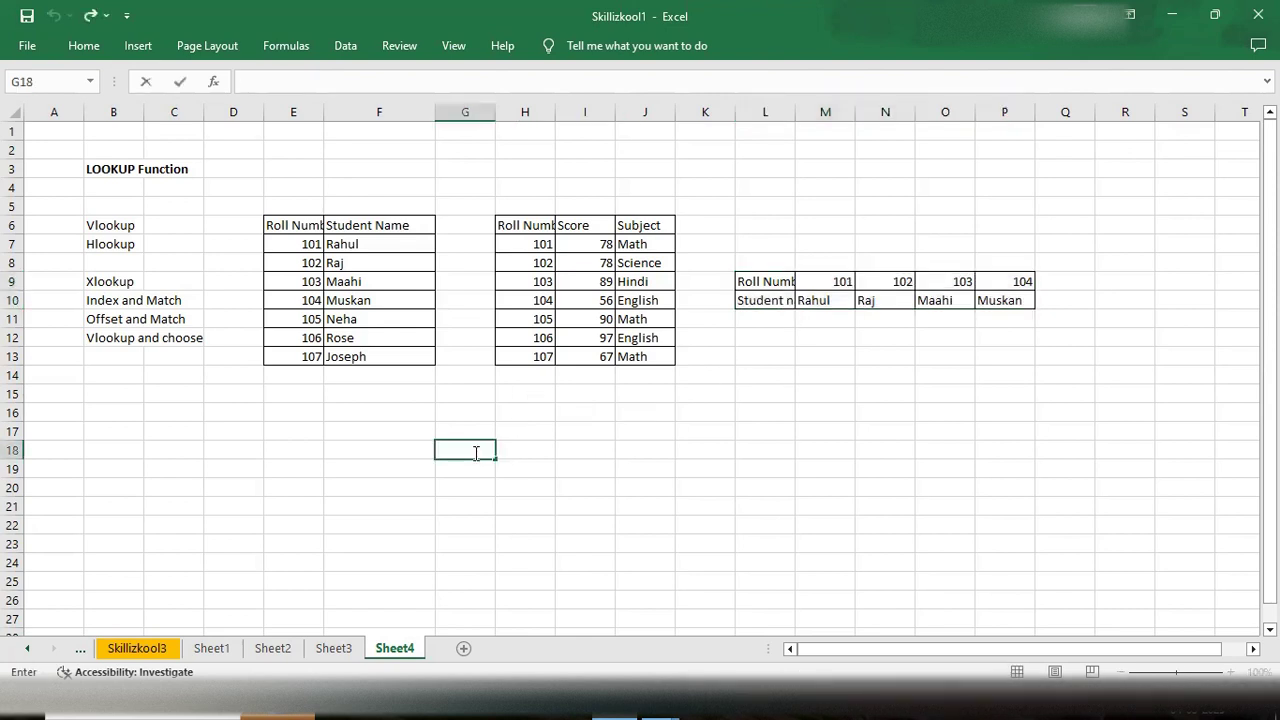
pyautogui.write('=vloo')
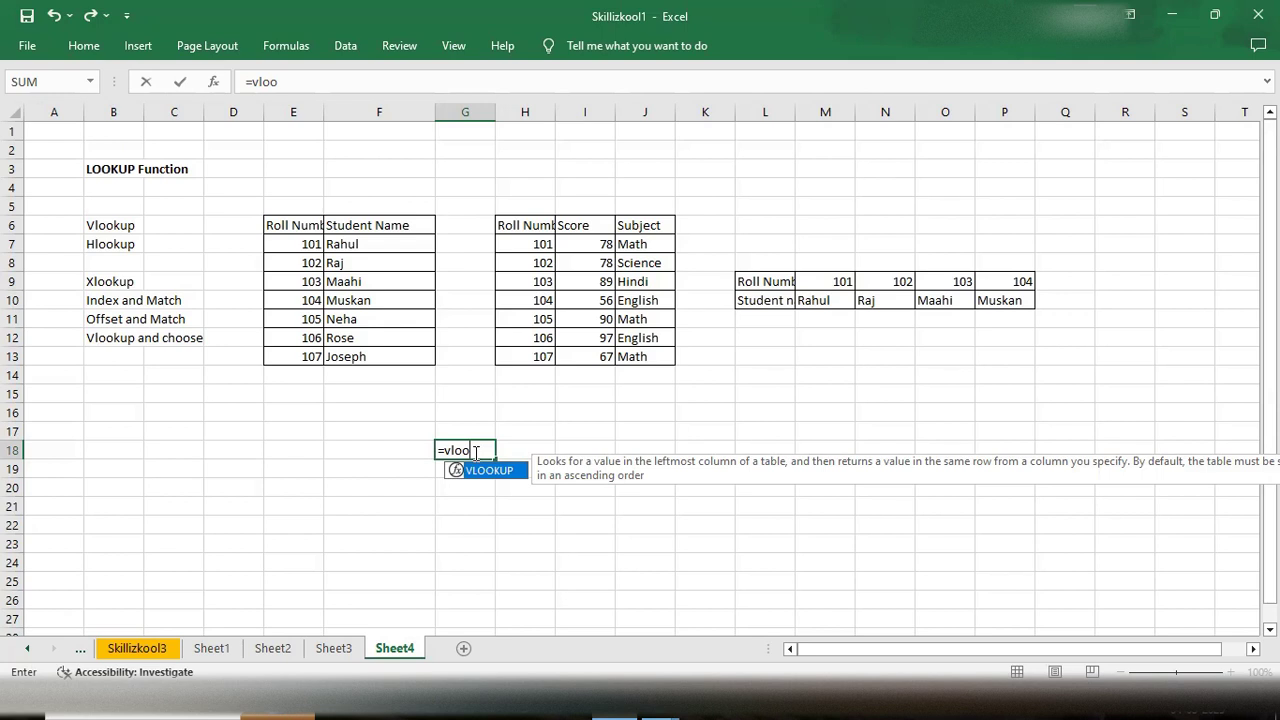
pyautogui.press('Tab')
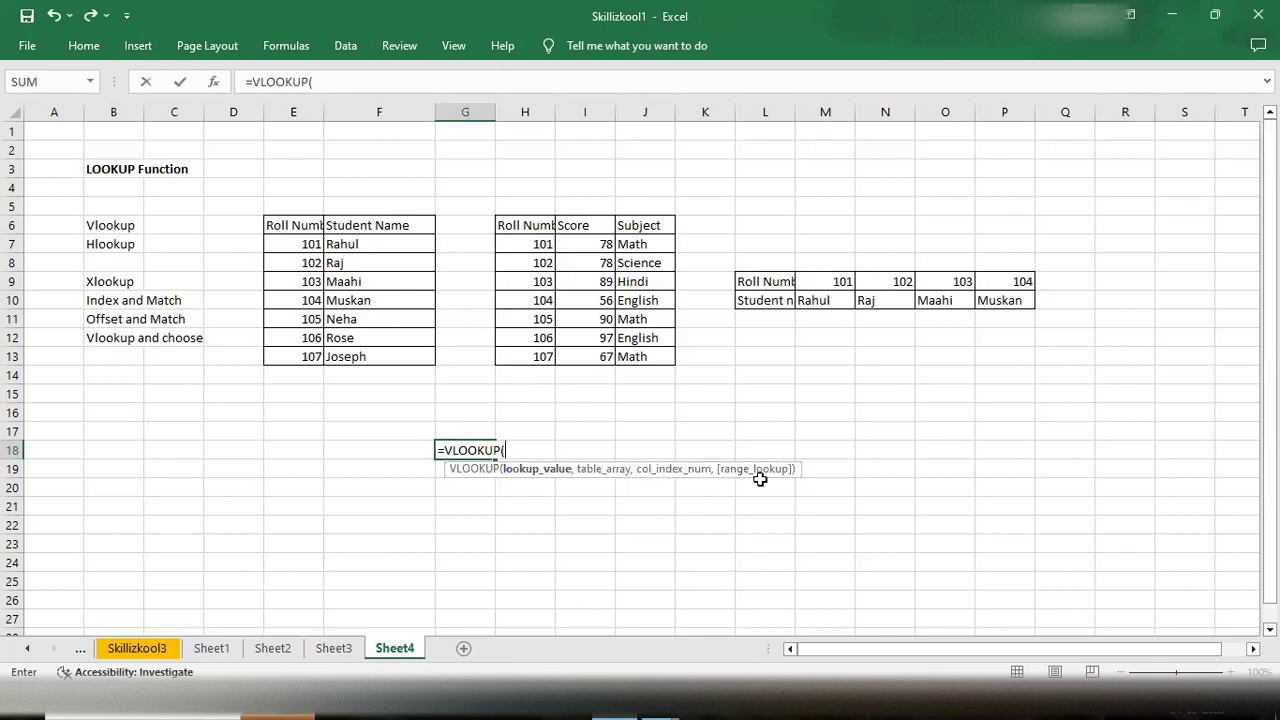
# - Open the VLOOKUP help and read its syntax explanation and examples
pyautogui.click(470, 468)
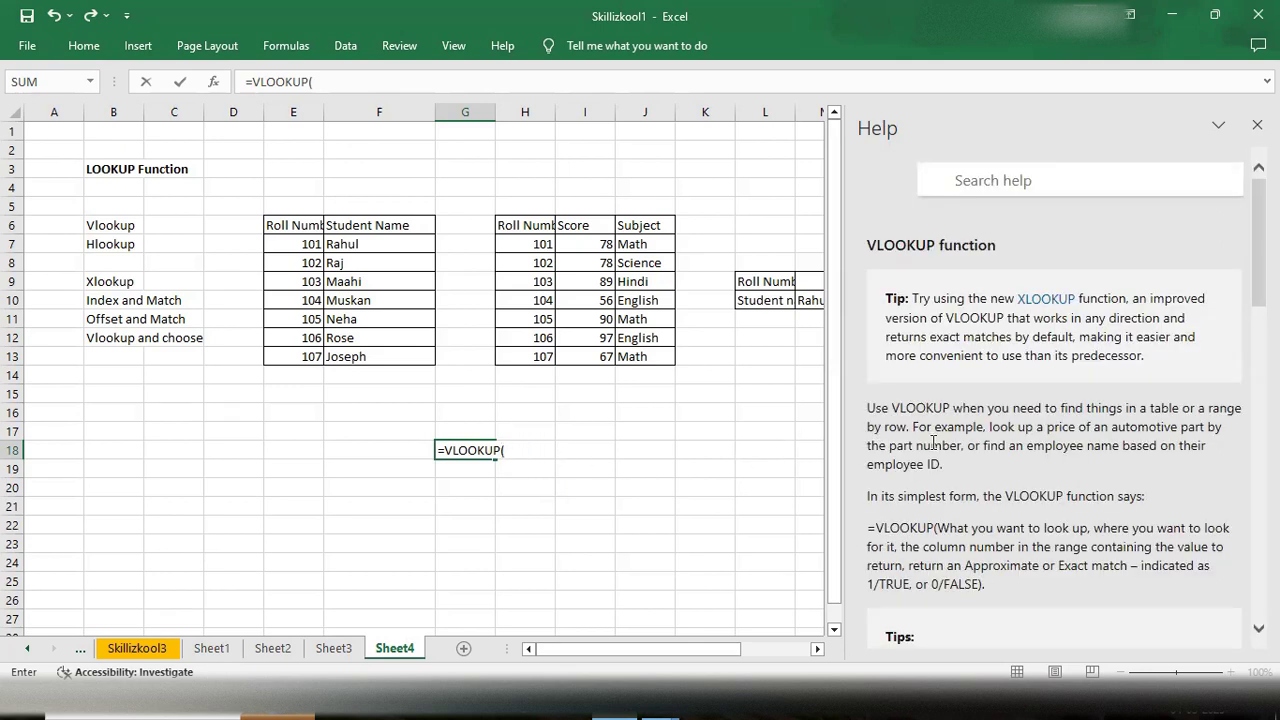
pyautogui.scroll(-5, 975, 456)
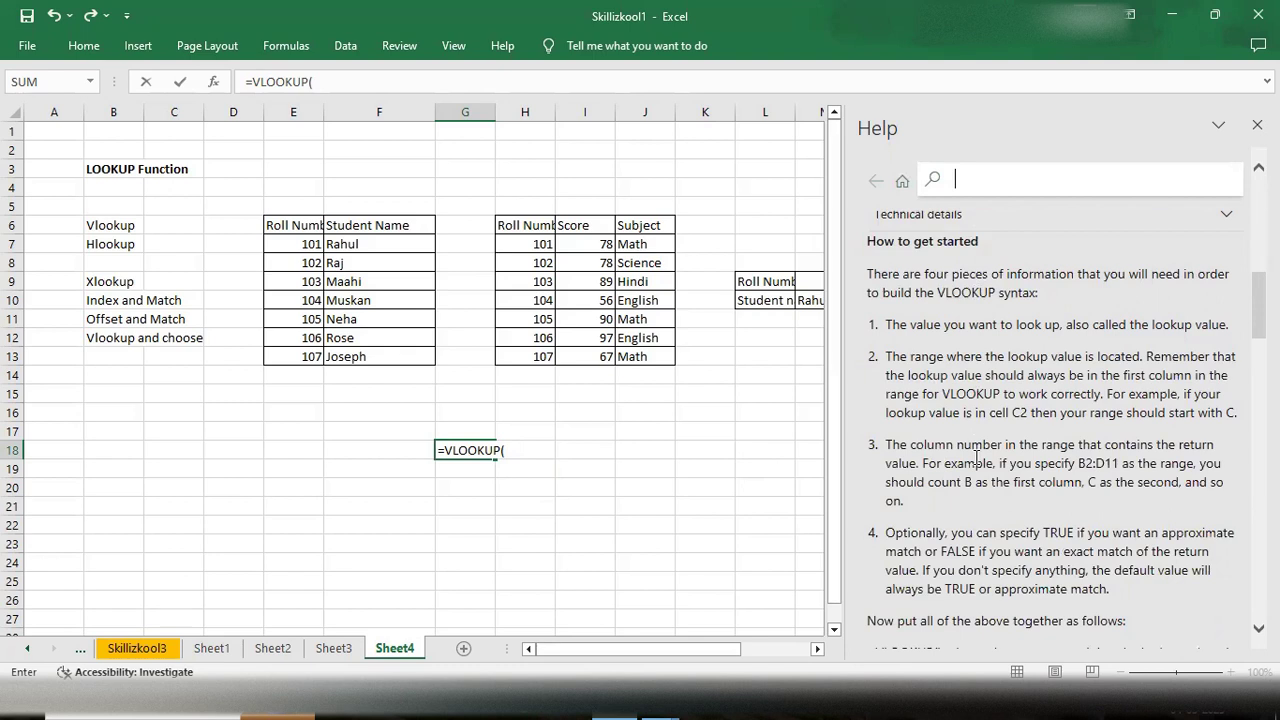
pyautogui.scroll(1, 975, 456)
pyautogui.scroll(-1, 975, 456)
pyautogui.click(515, 448)
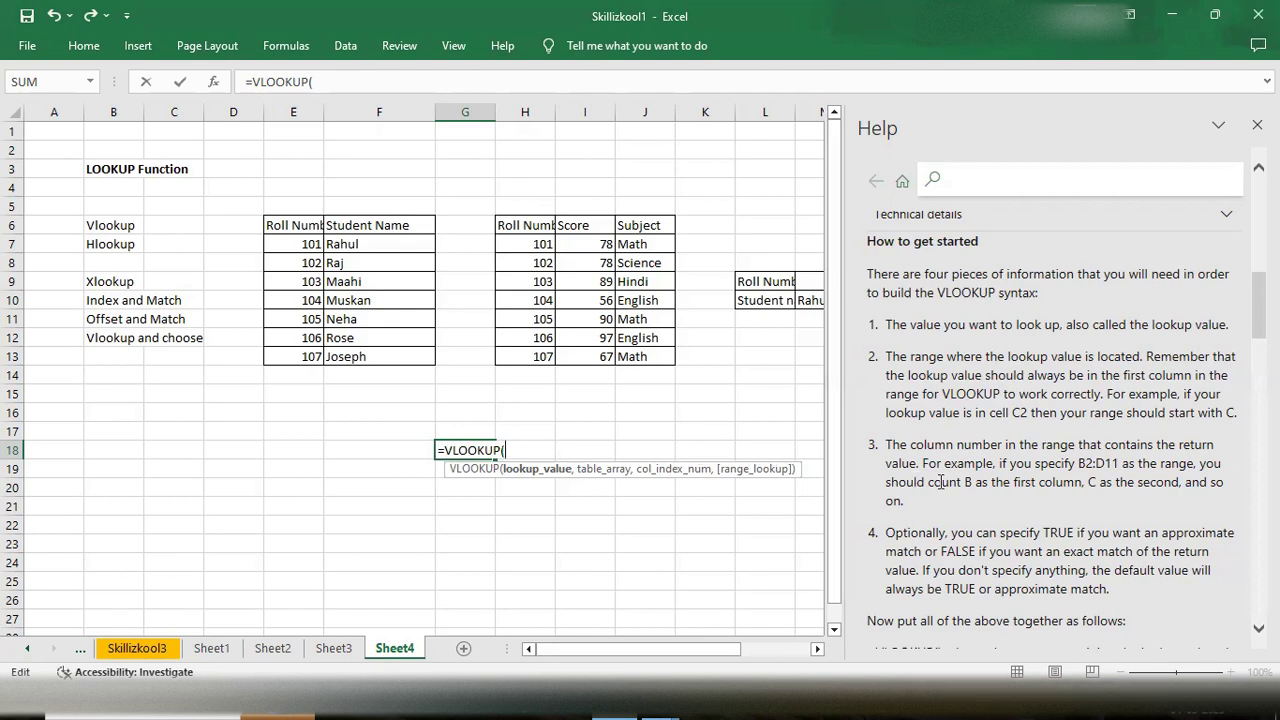
pyautogui.scroll(-1, 941, 482)
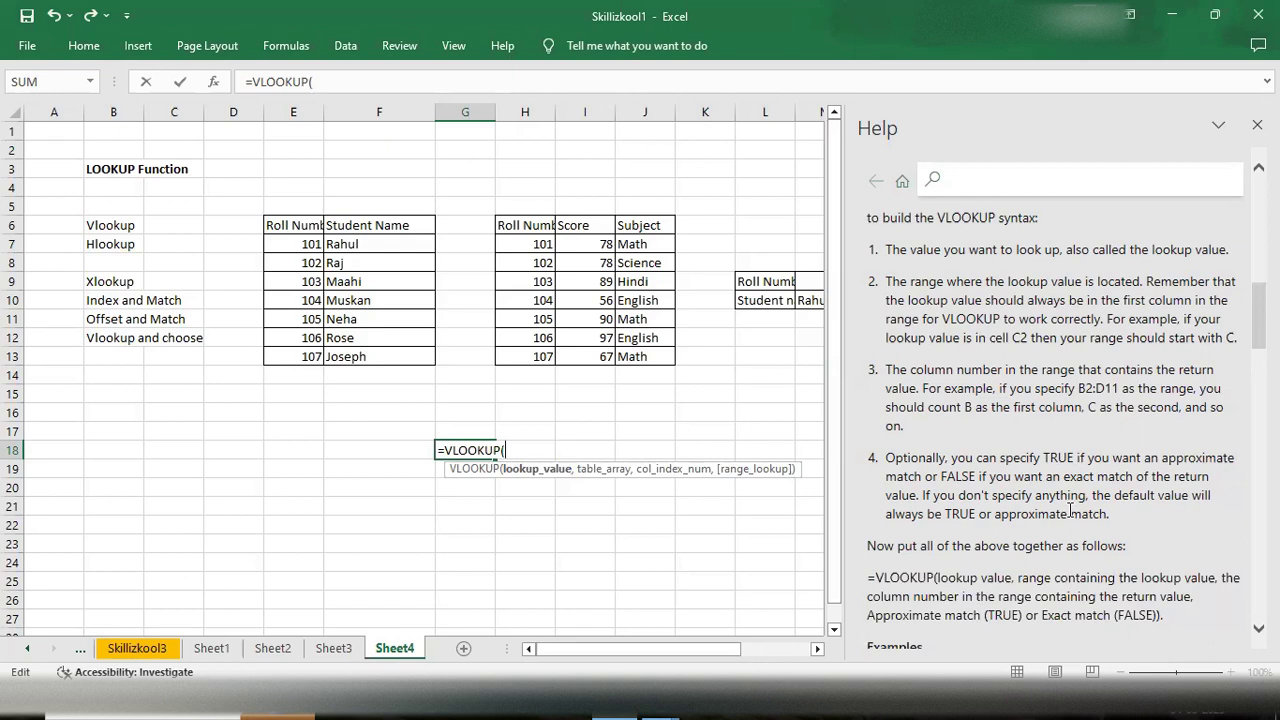
pyautogui.scroll(-1, 1071, 511)
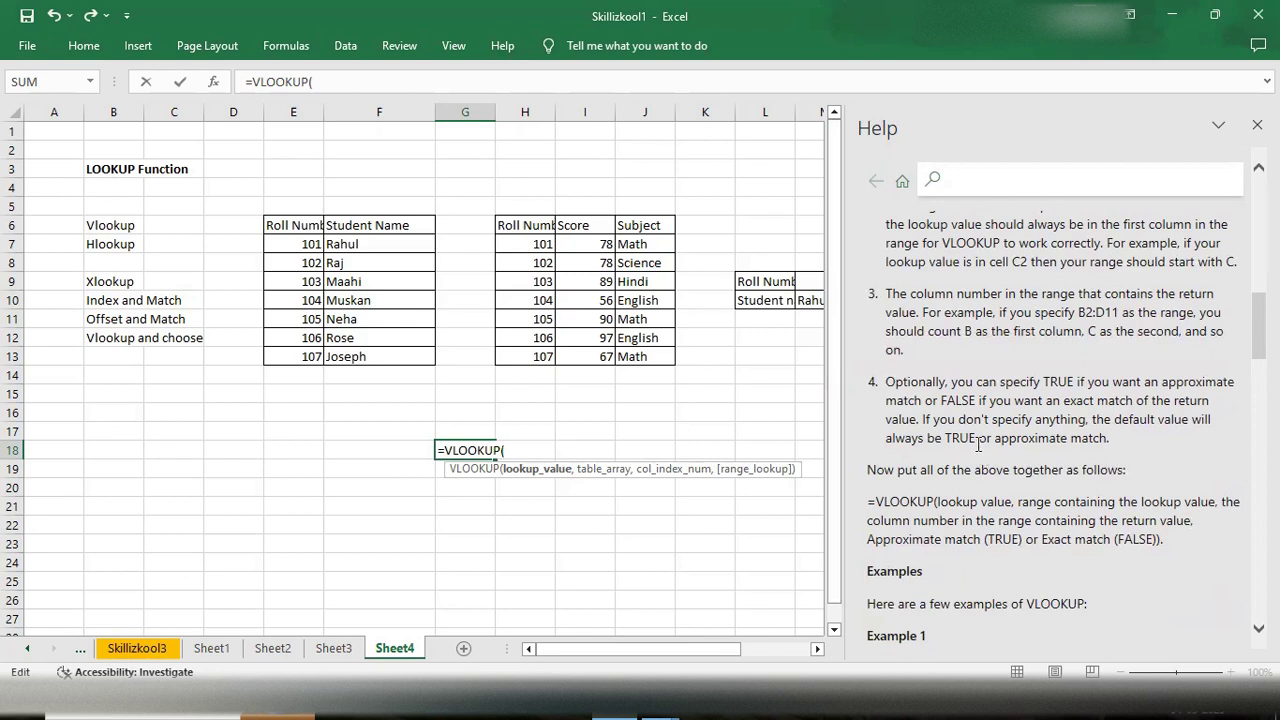
pyautogui.scroll(-2, 978, 444)
pyautogui.scroll(-5, 978, 444)
pyautogui.scroll(3, 978, 444)
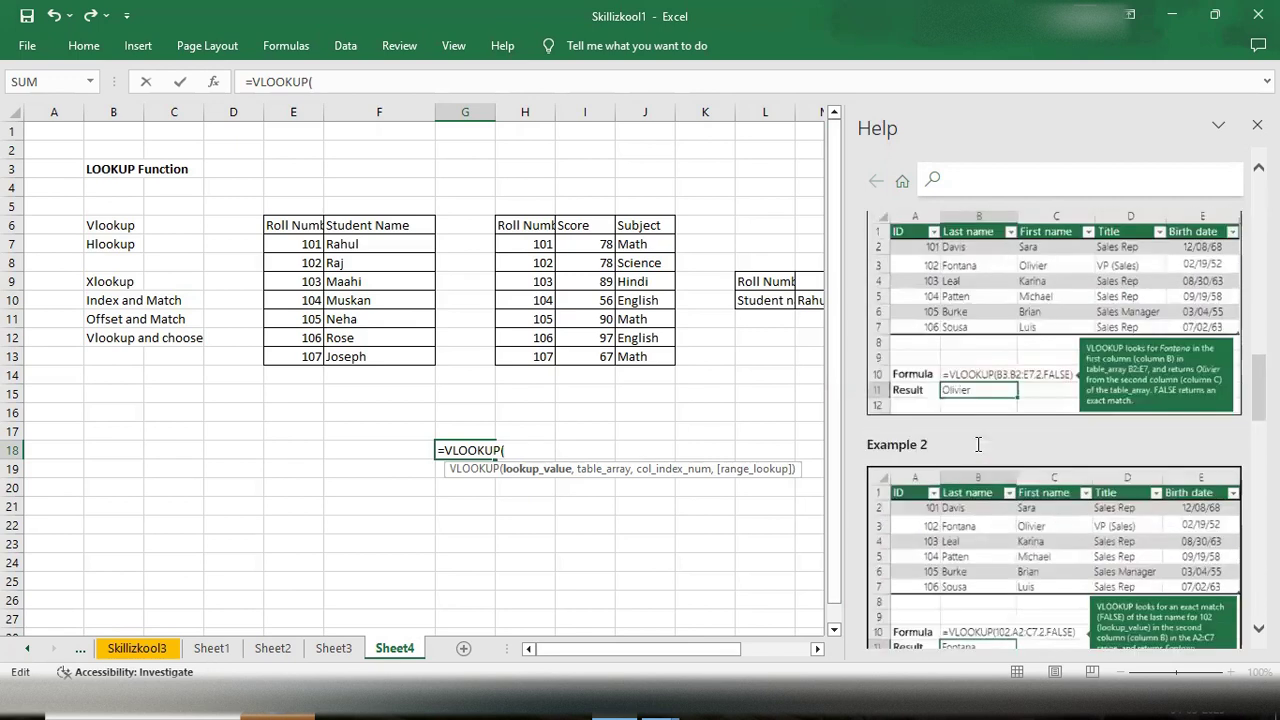
pyautogui.scroll(-12, 978, 444)
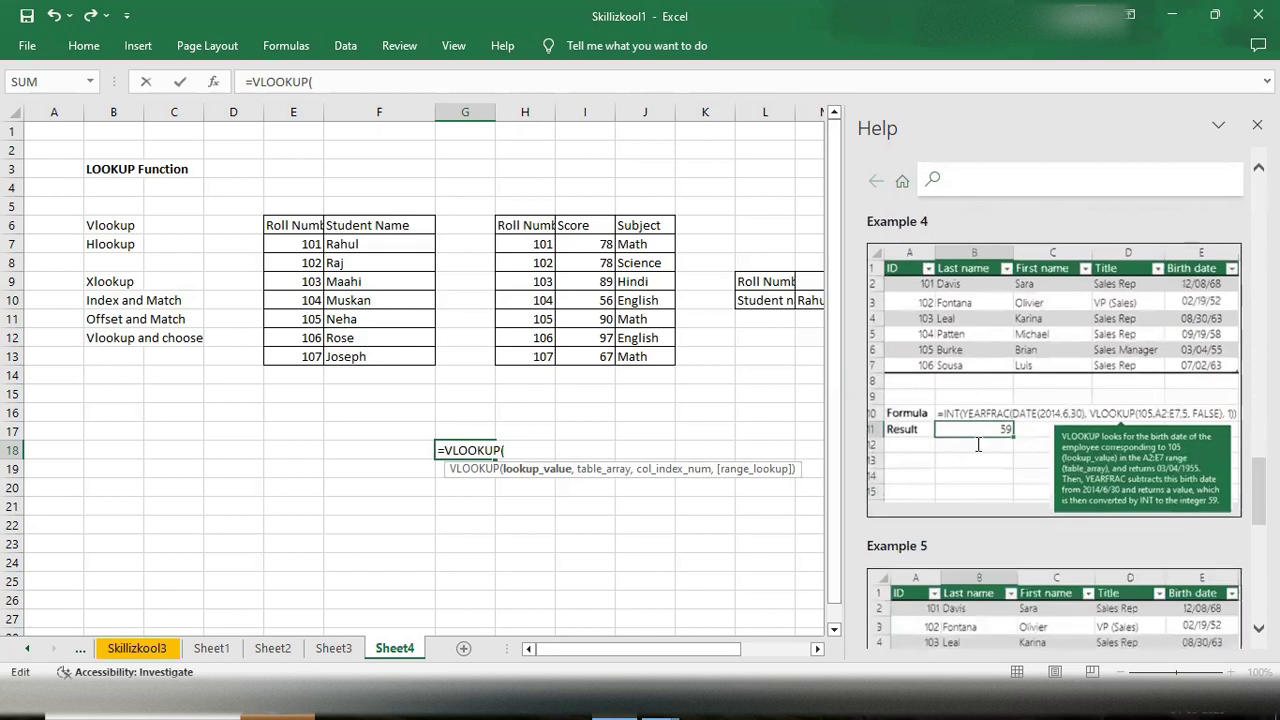
pyautogui.scroll(-3, 978, 444)
pyautogui.scroll(10, 978, 444)
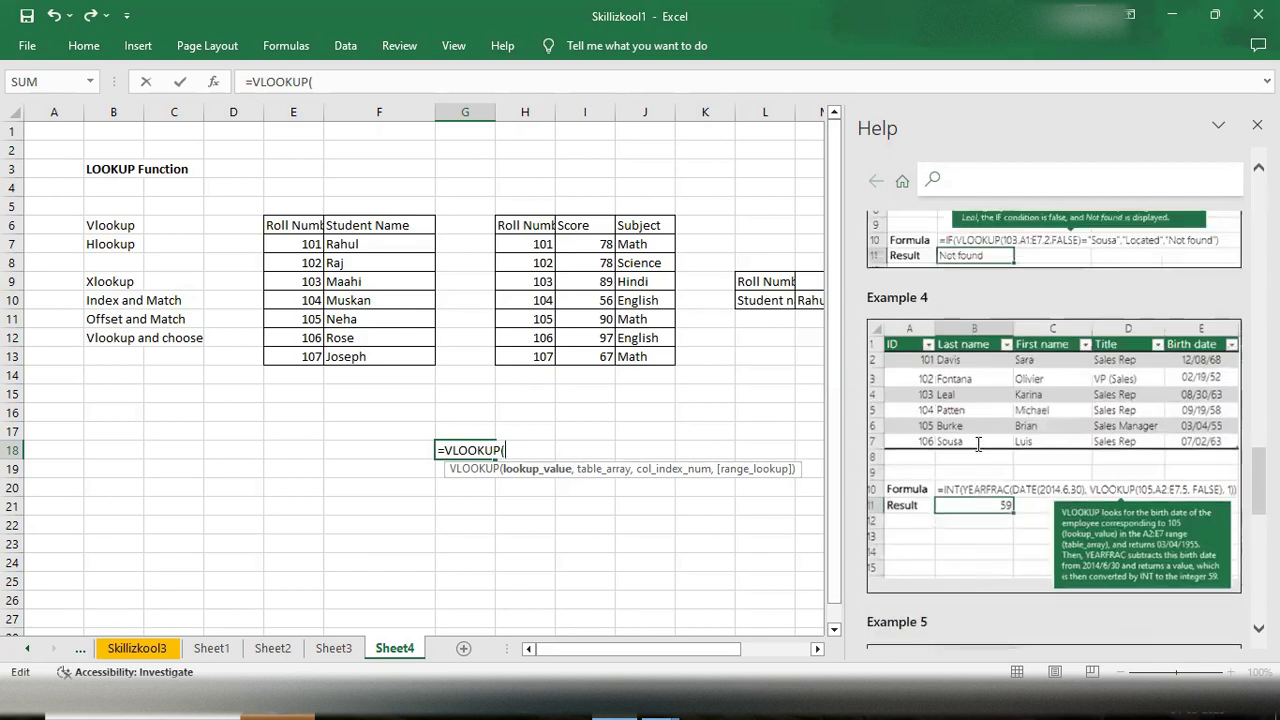
pyautogui.scroll(1, 978, 444)
pyautogui.scroll(3, 978, 444)
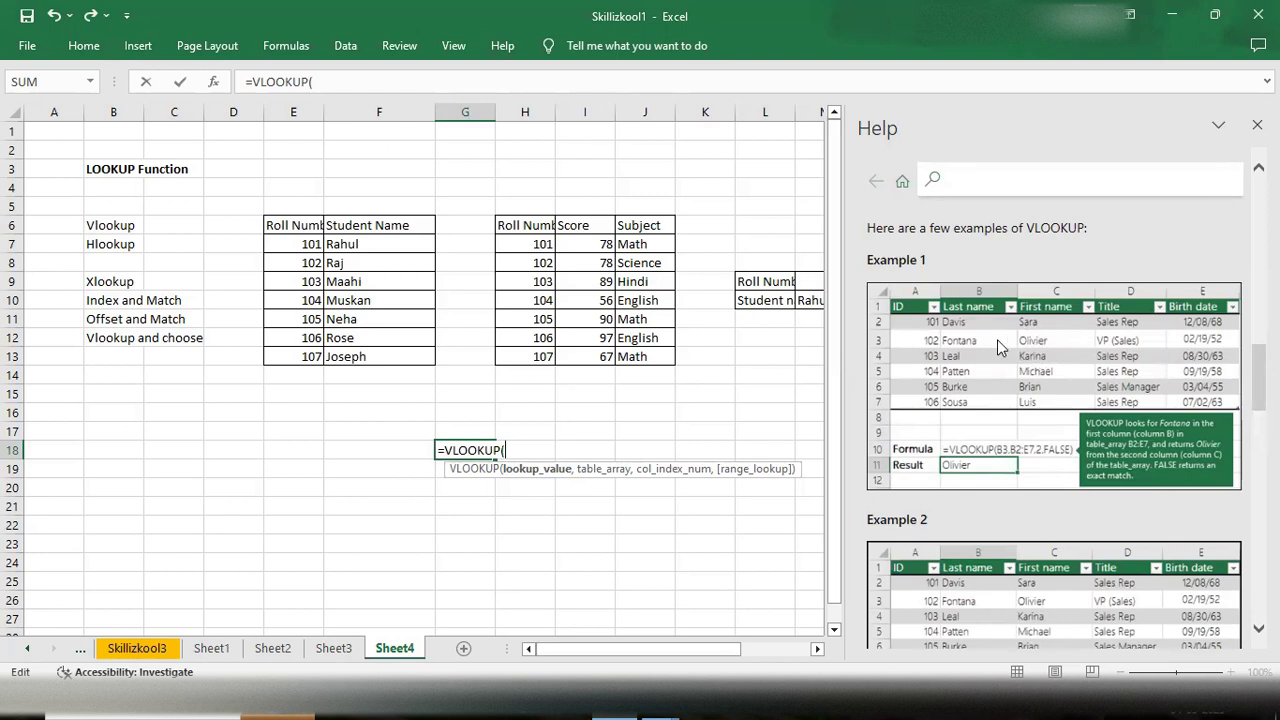
pyautogui.scroll(-1, 997, 339)
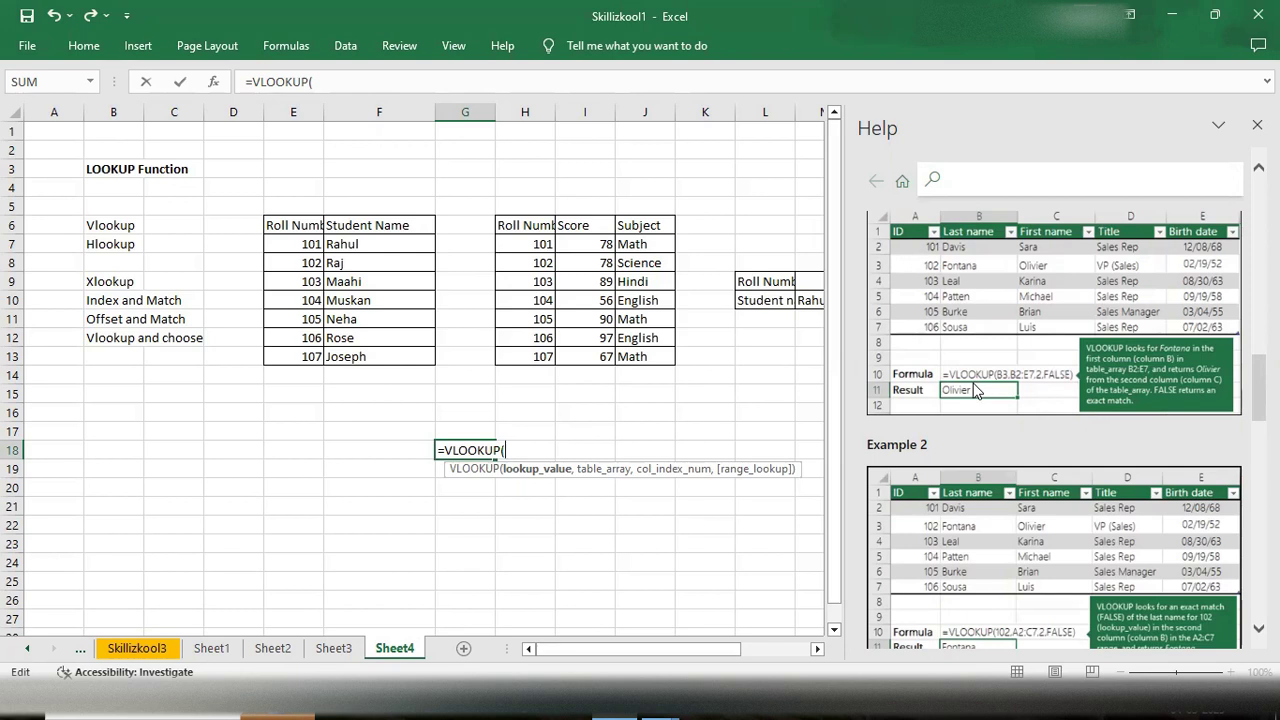
pyautogui.moveTo(953, 251); pyautogui.dragTo(508, 531)
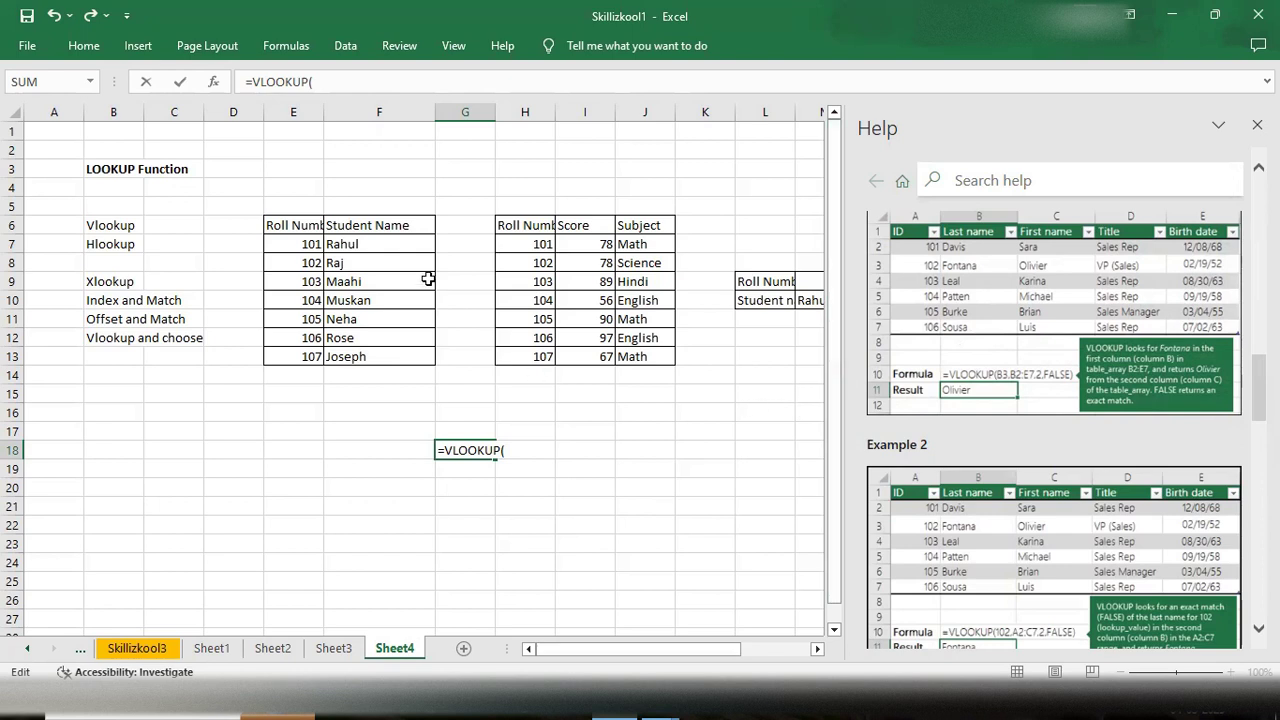
# - Set cell E7 as the VLOOKUP lookup value and add the argument separator
pyautogui.click(543, 451)
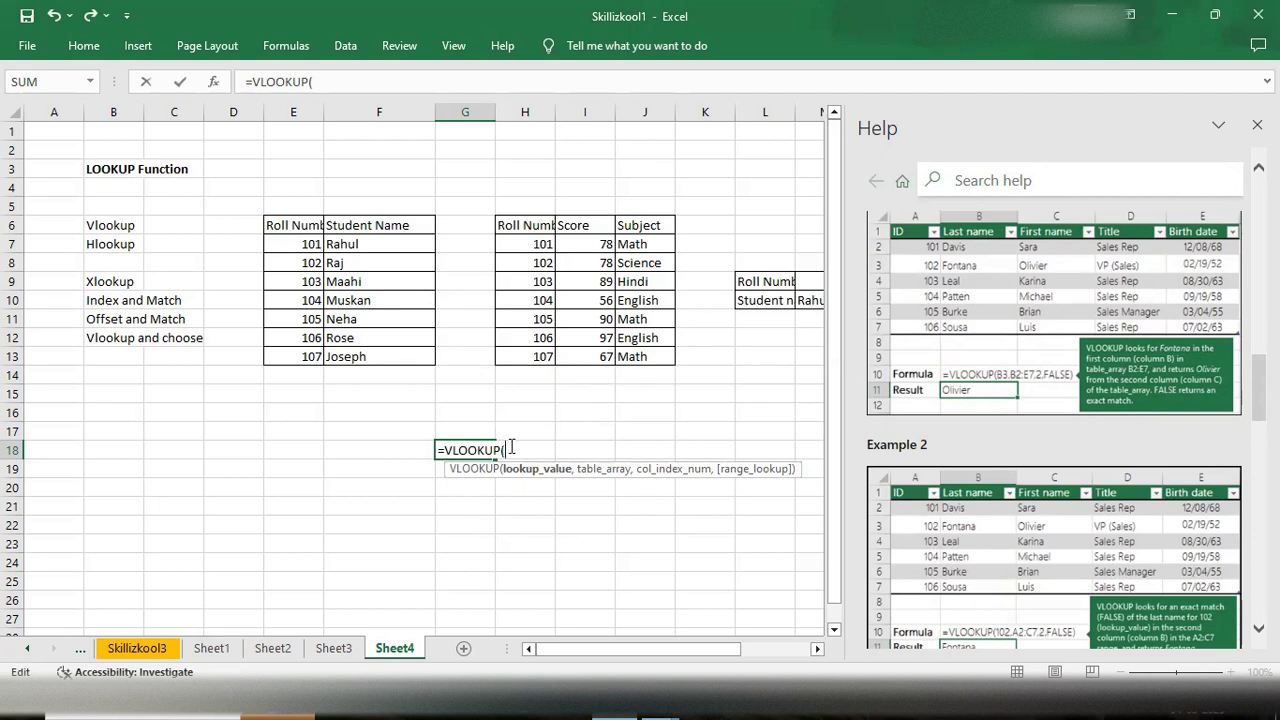
pyautogui.click(533, 242)
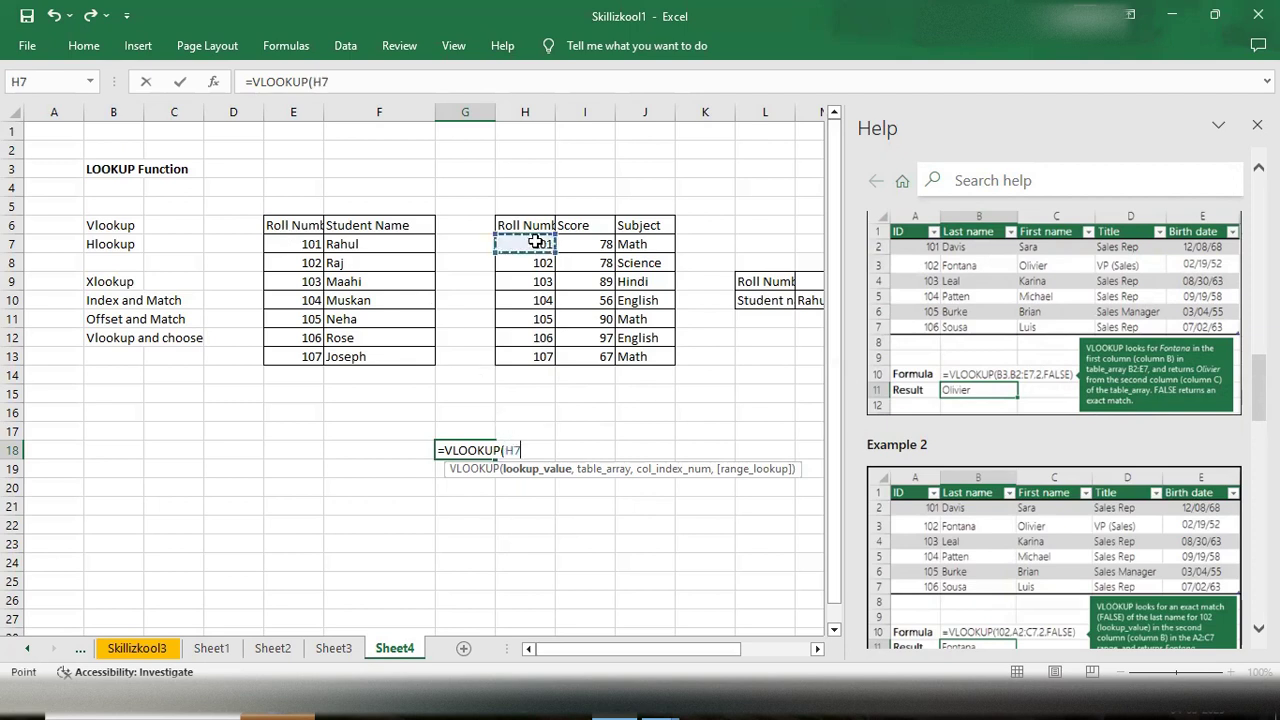
pyautogui.click(287, 245)
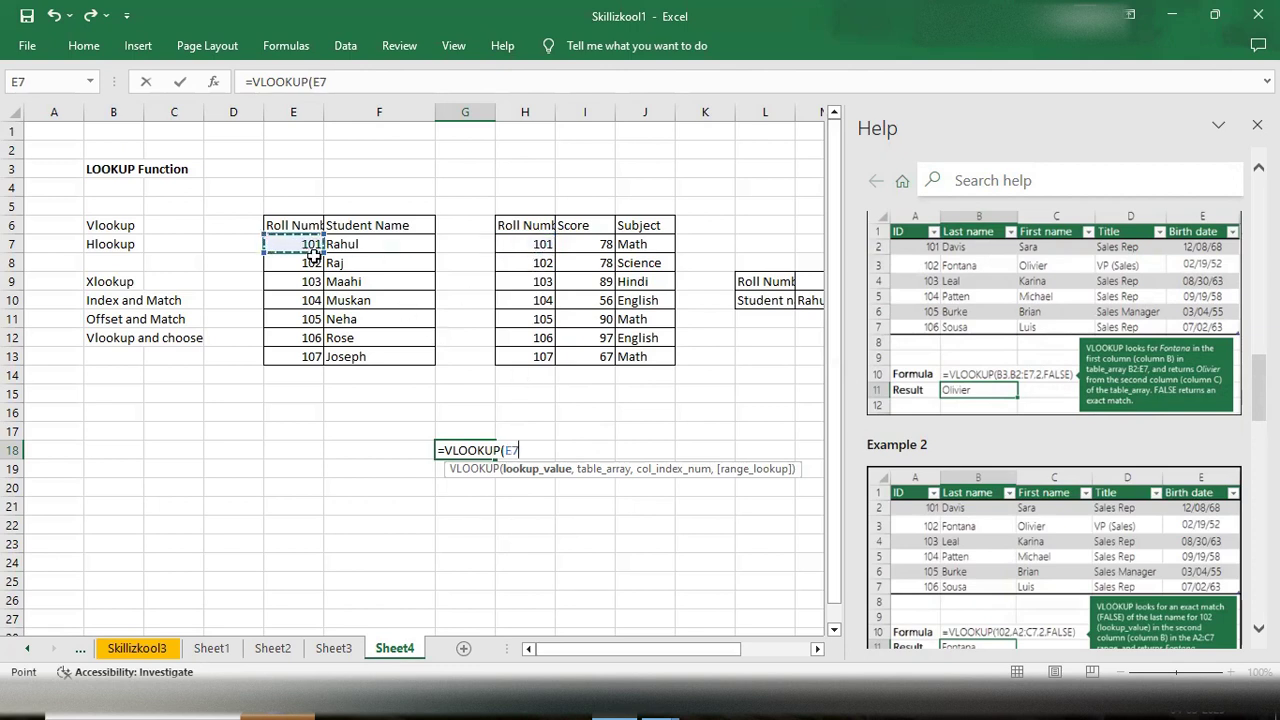
pyautogui.write(',')
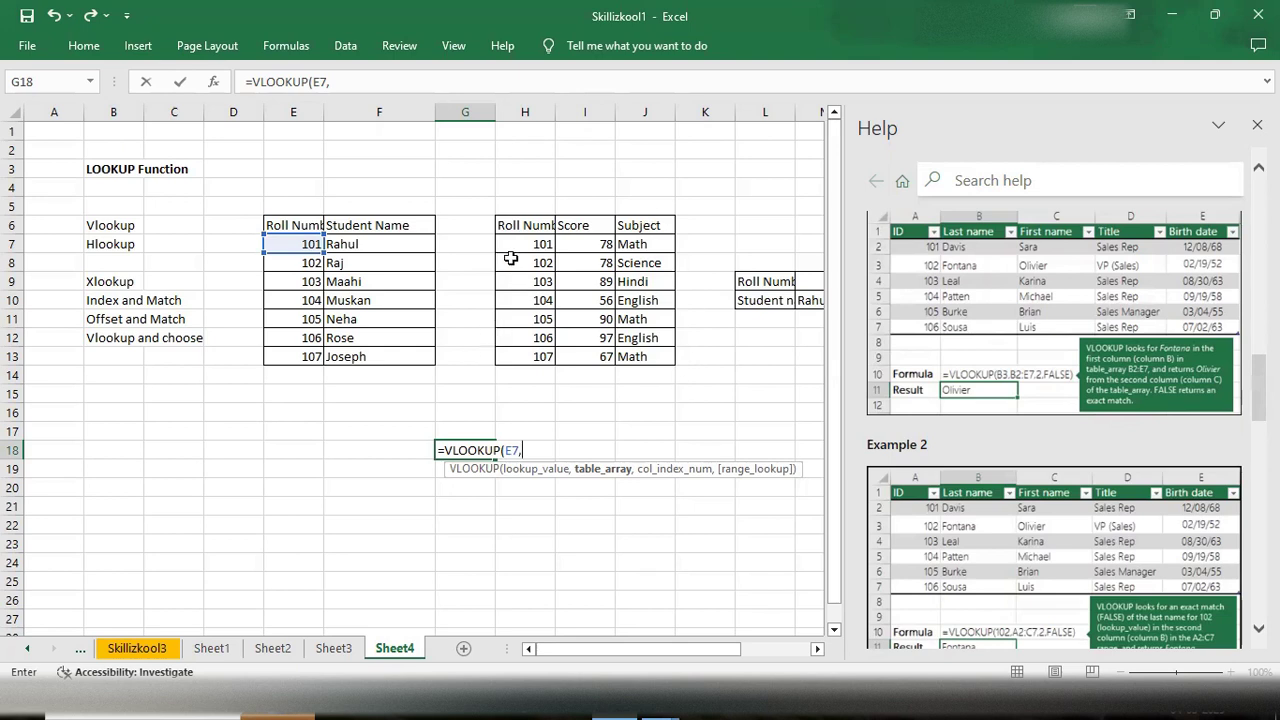
# - Complete the G18 formula with table array H6:I13, column index 2 and FALSE for exact match
pyautogui.moveTo(508, 231); pyautogui.dragTo(600, 357)
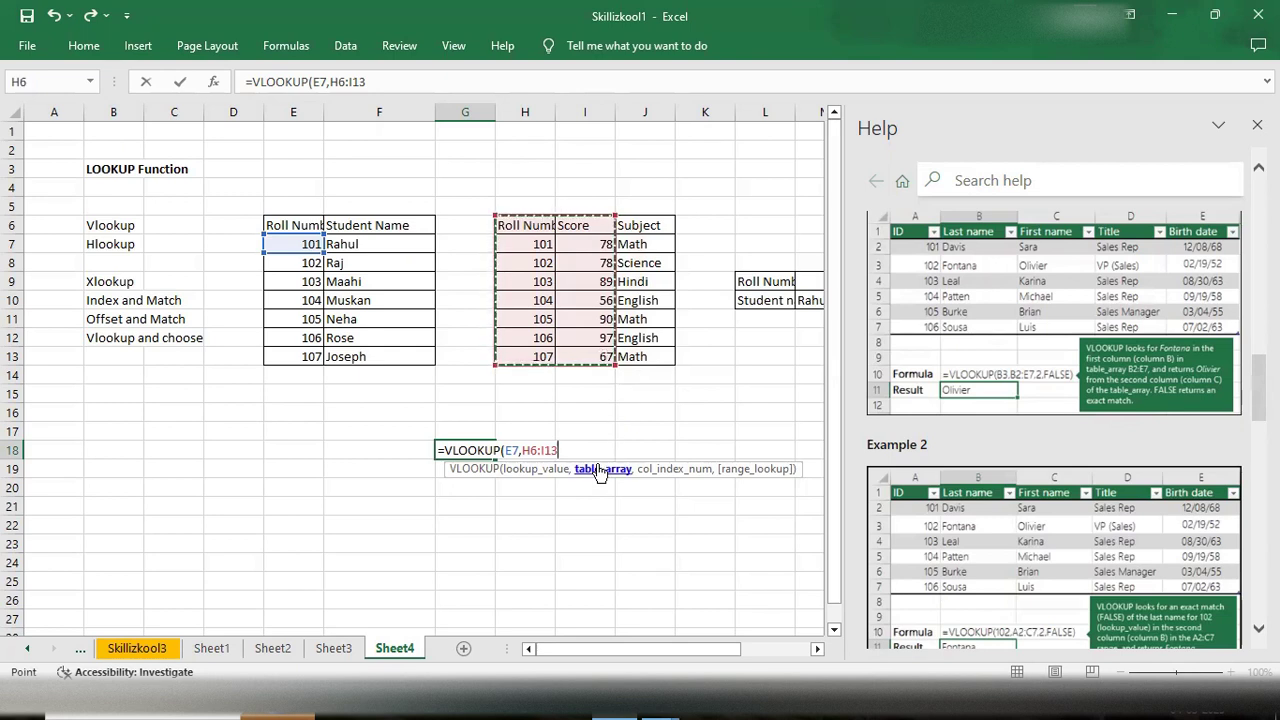
pyautogui.write(',')
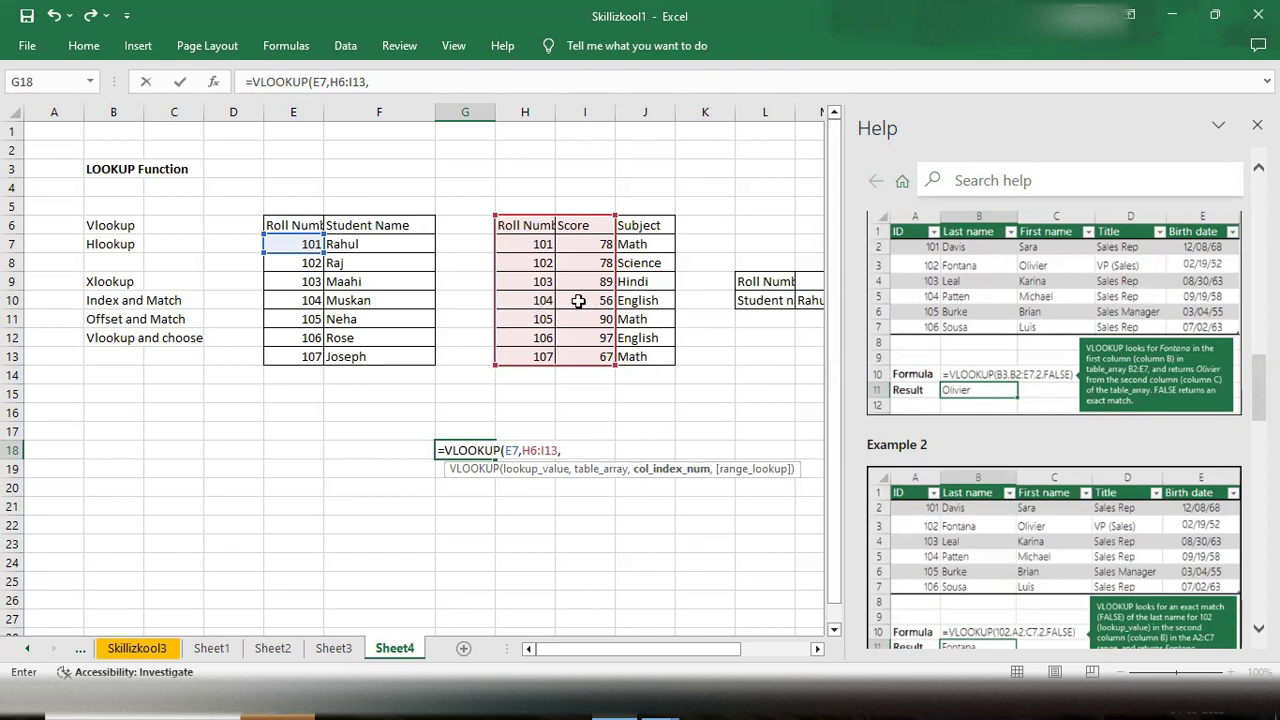
pyautogui.write('2,')
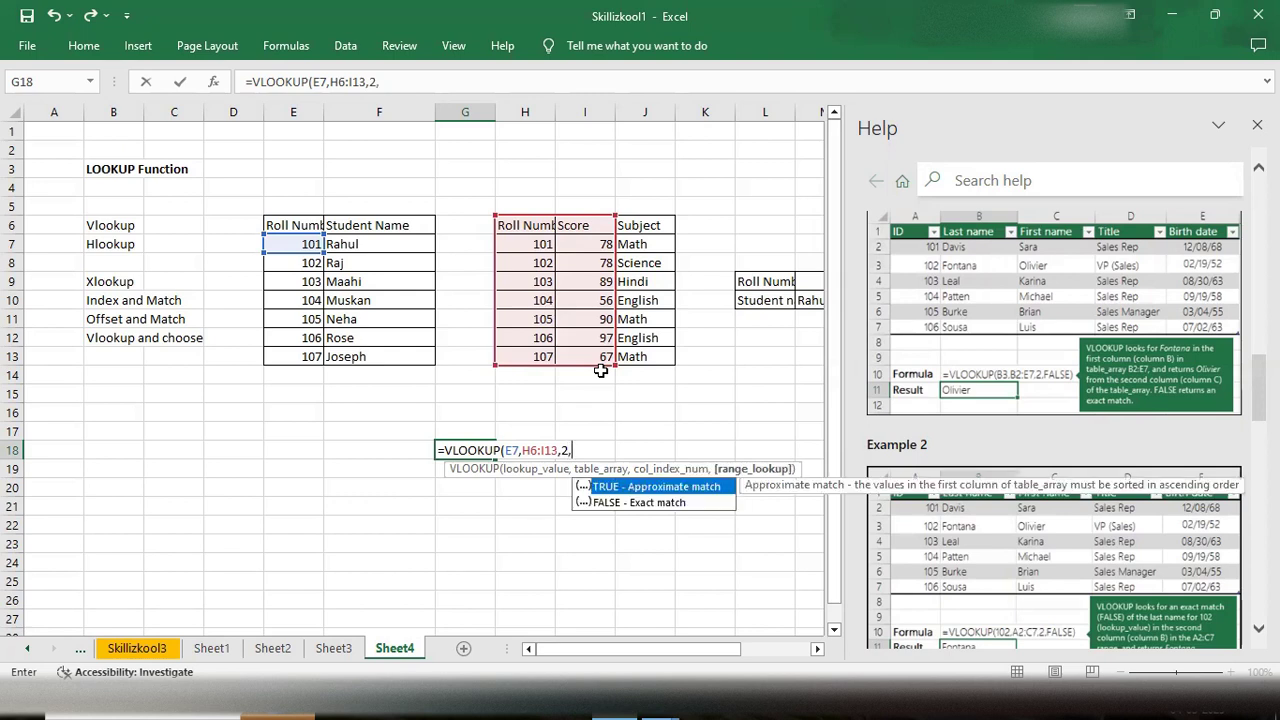
pyautogui.press('Down')
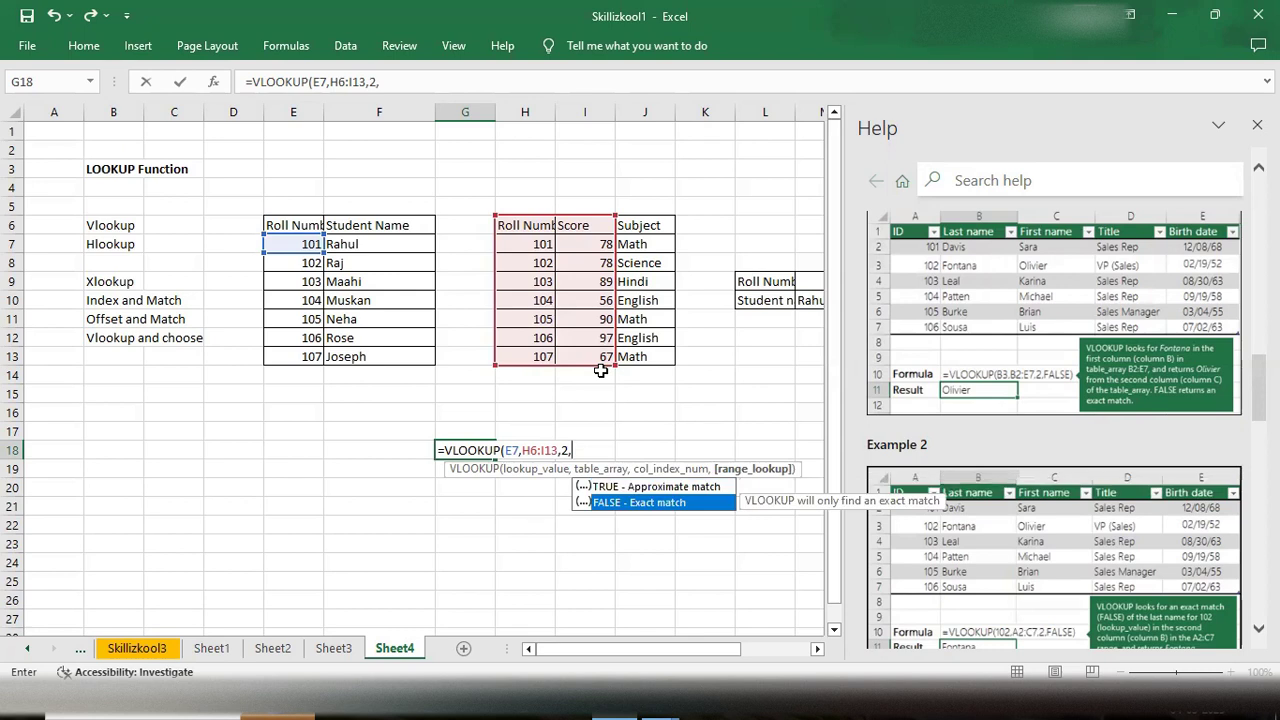
pyautogui.press('Tab')
pyautogui.write(')')
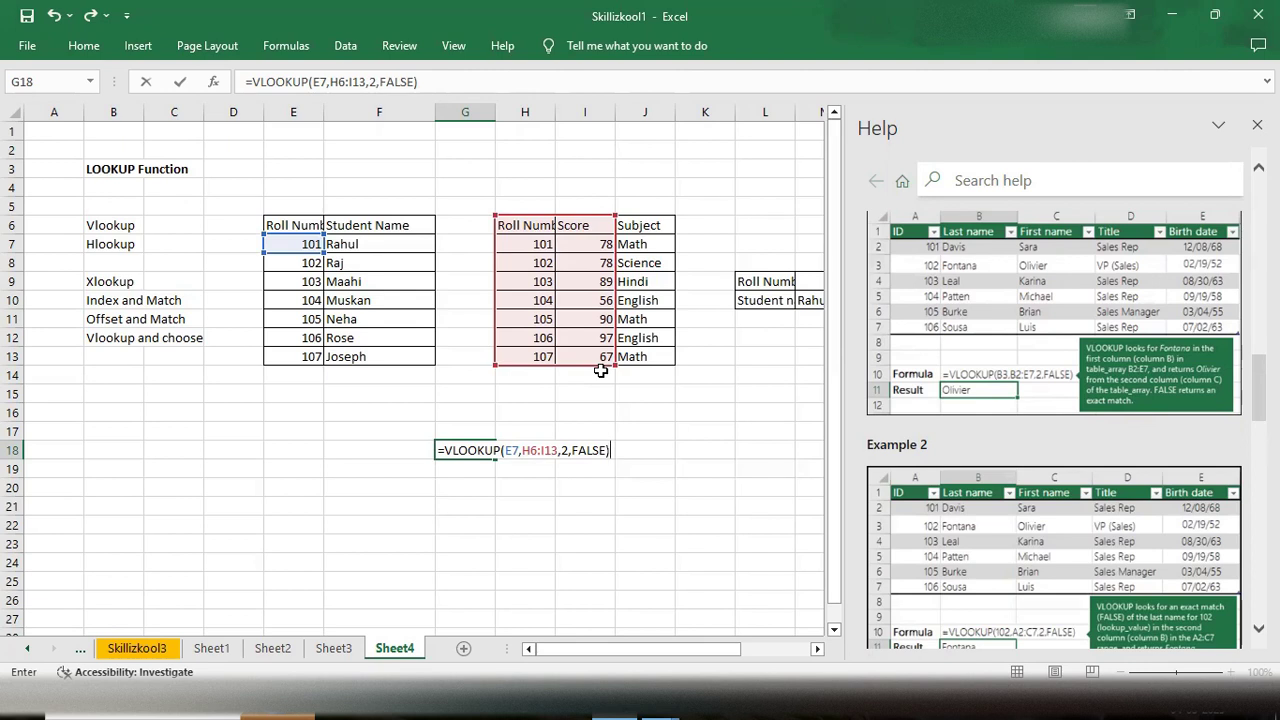
pyautogui.press('Return')
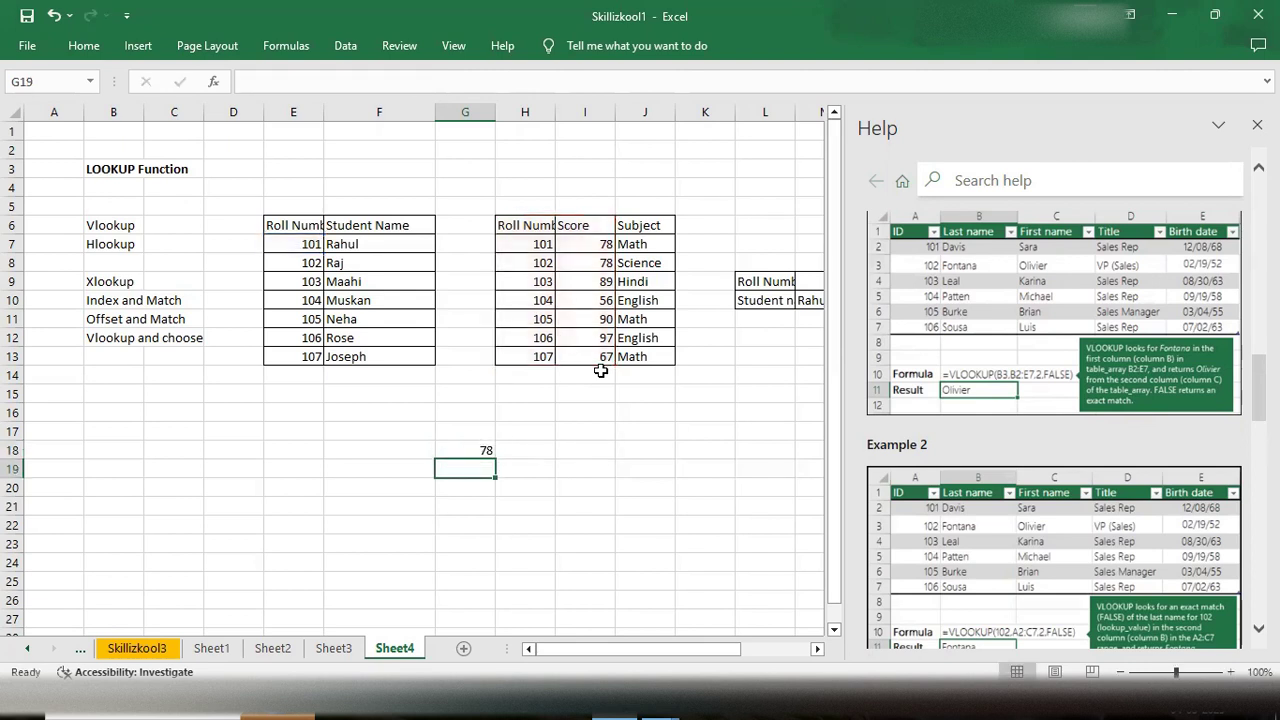
# - Reopen the G18 VLOOKUP formula to examine its arguments without changing it
pyautogui.doubleClick(477, 451)
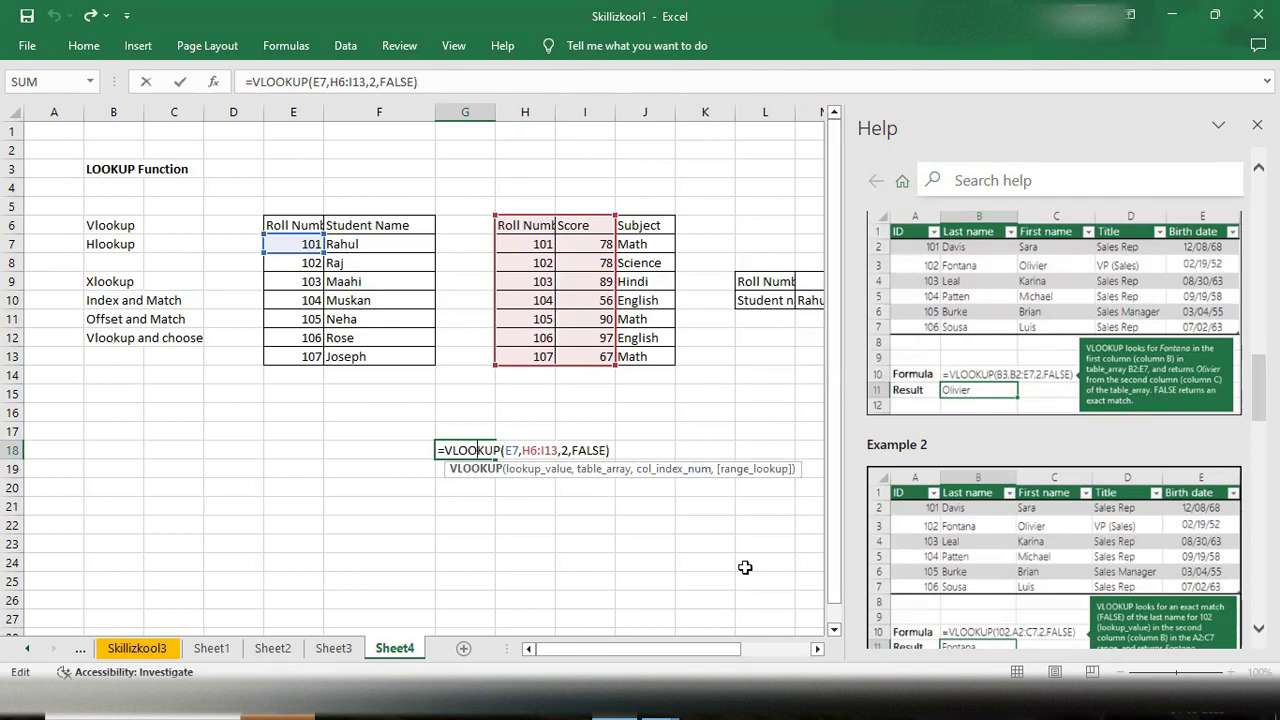
pyautogui.moveTo(727, 654)
pyautogui.mouseDown()
pyautogui.moveTo(790, 652)
pyautogui.moveTo(738, 654)
pyautogui.mouseUp()
pyautogui.click(510, 450)
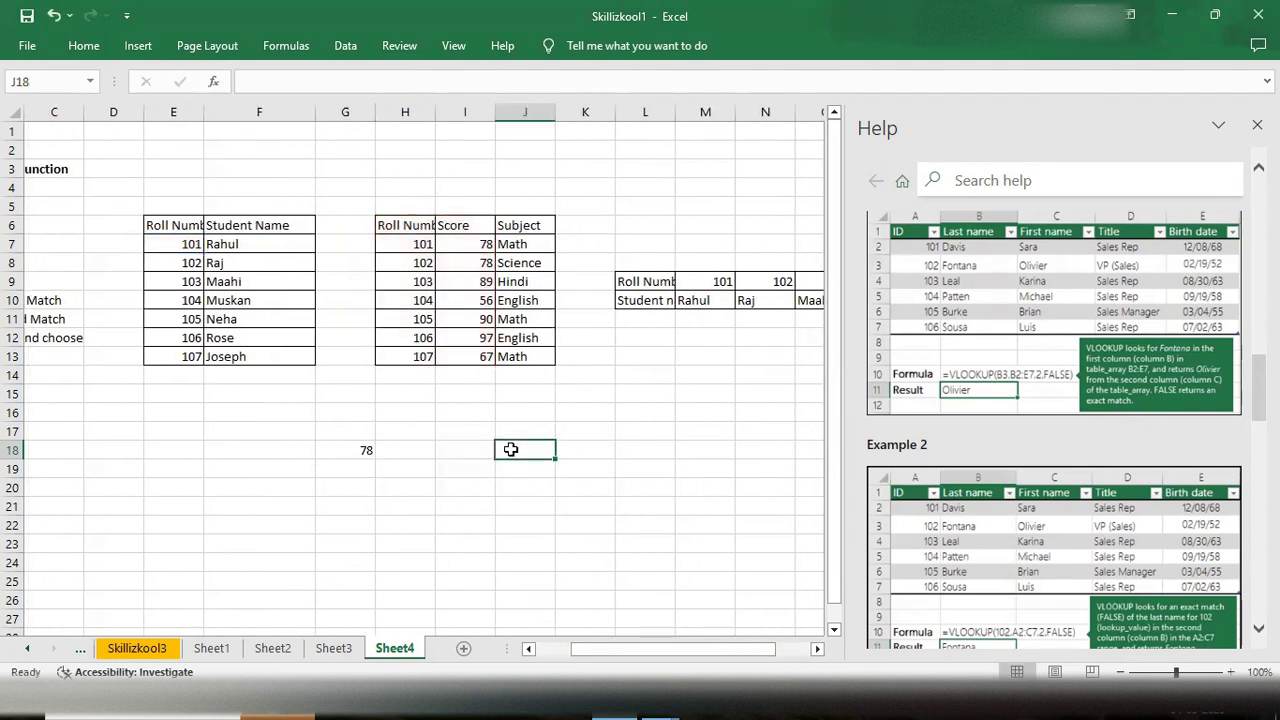
pyautogui.click(342, 451)
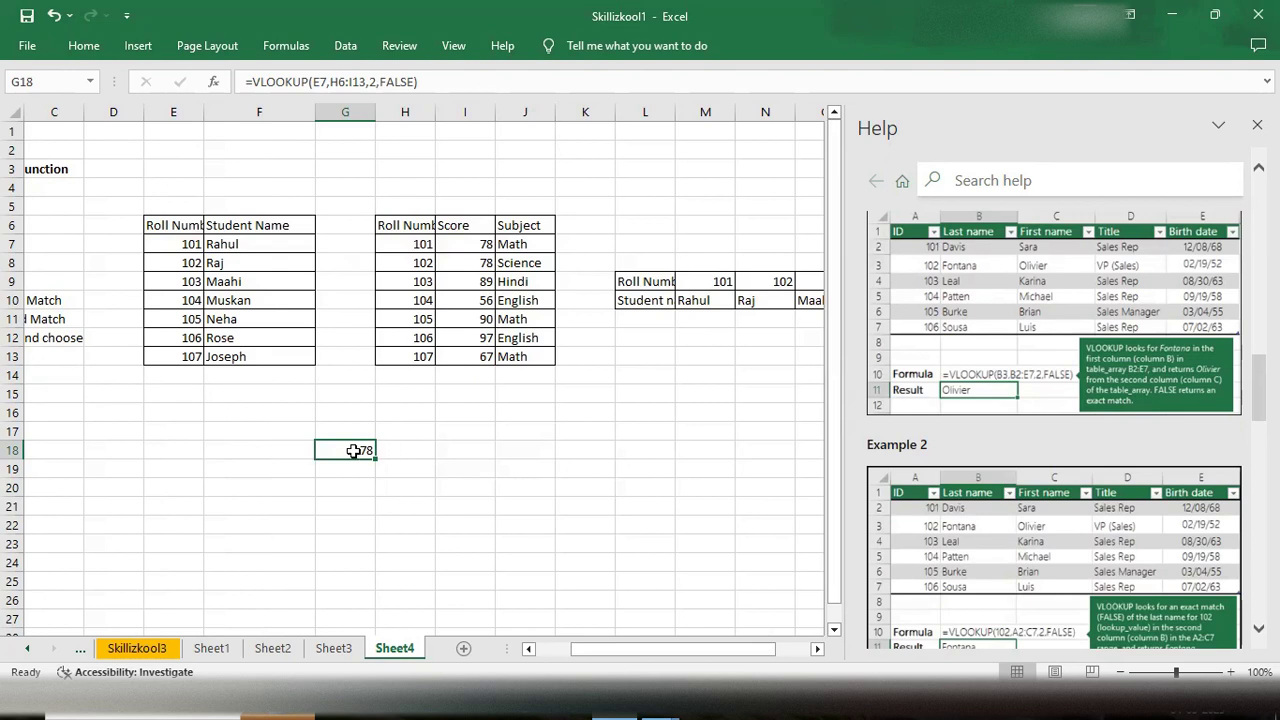
pyautogui.doubleClick(352, 450)
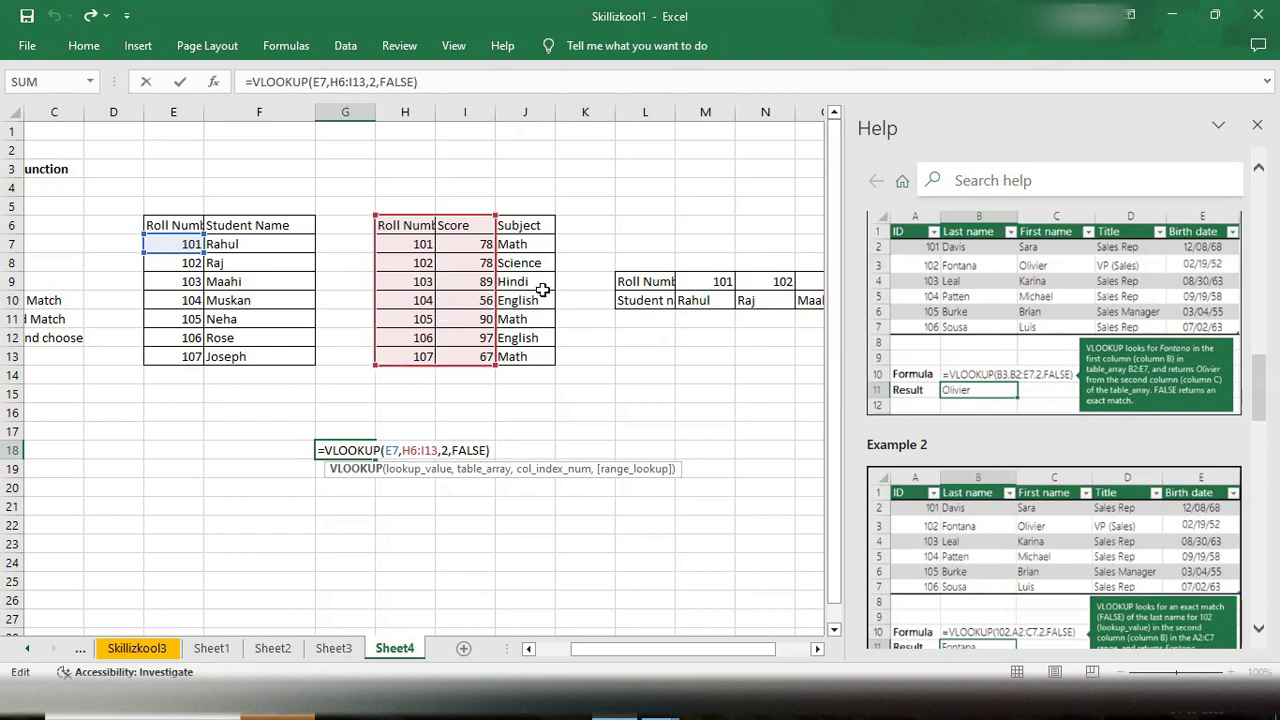
pyautogui.click(501, 450)
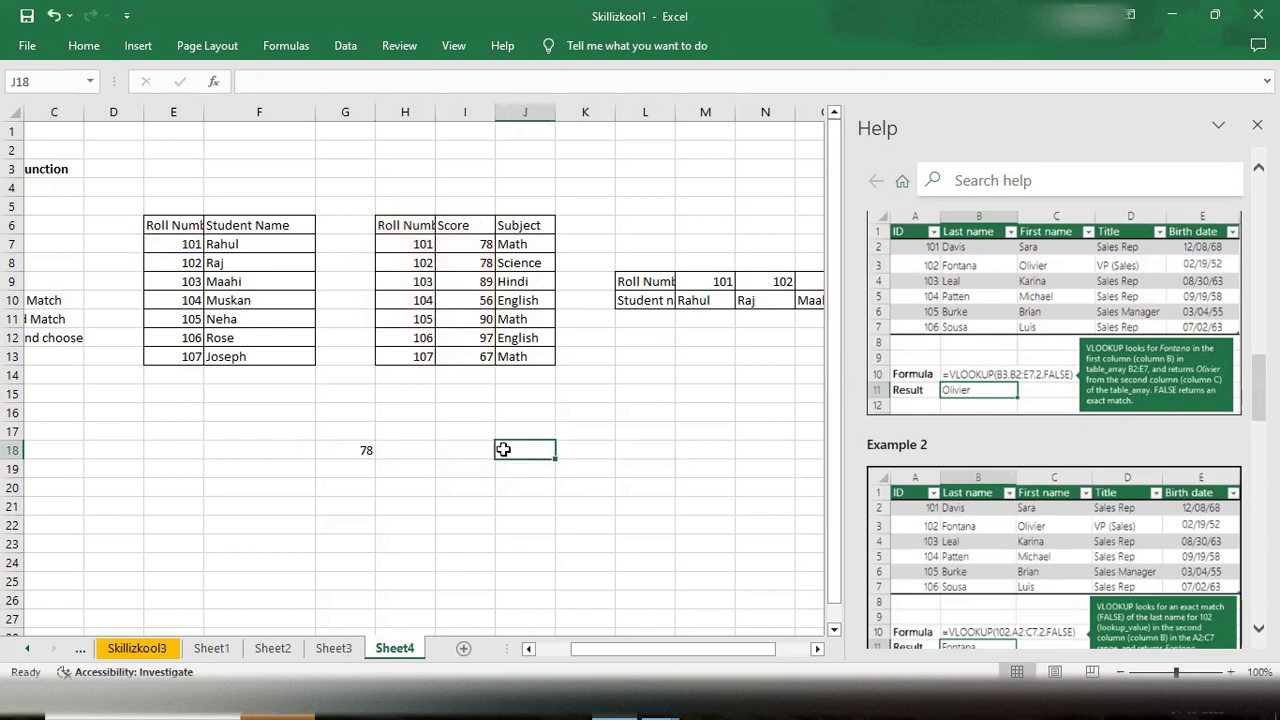
pyautogui.click(449, 470)
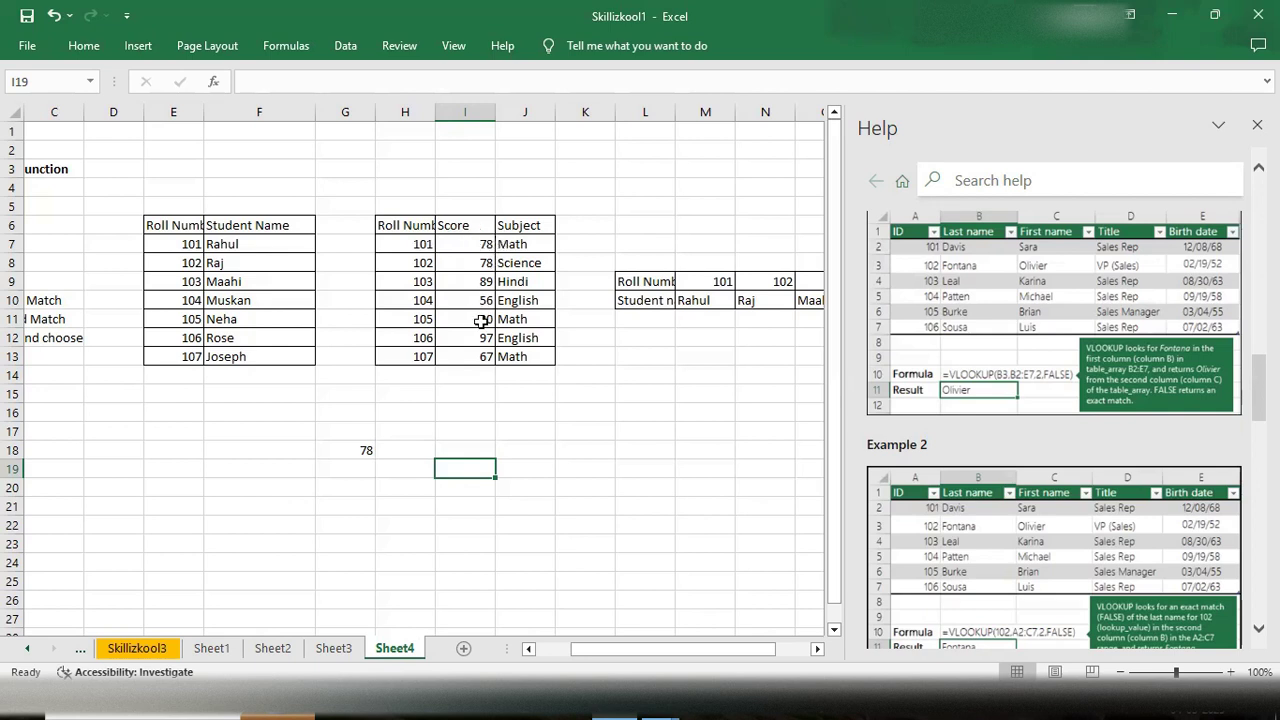
# - Start a VLOOKUP formula in cell I19 with J7 as the lookup value
pyautogui.doubleClick(460, 467)
pyautogui.write('=Vlookup')
pyautogui.press('Tab')
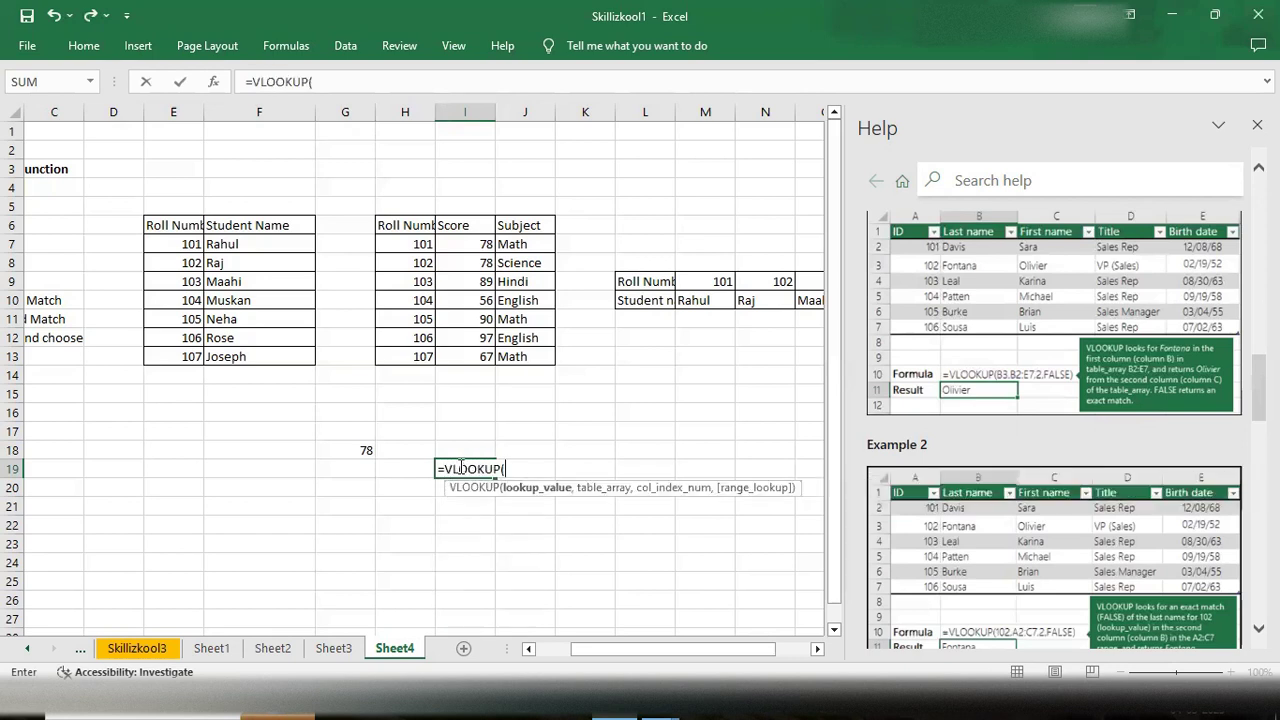
pyautogui.click(513, 245)
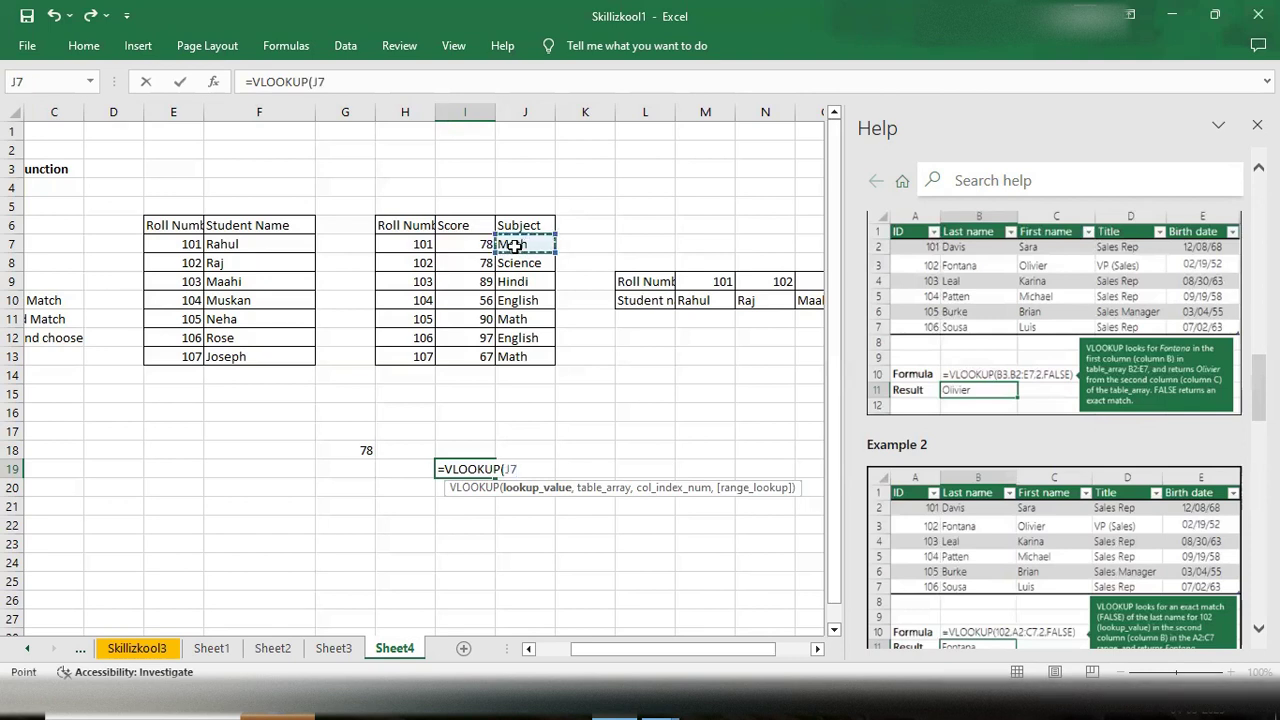
pyautogui.write(',')
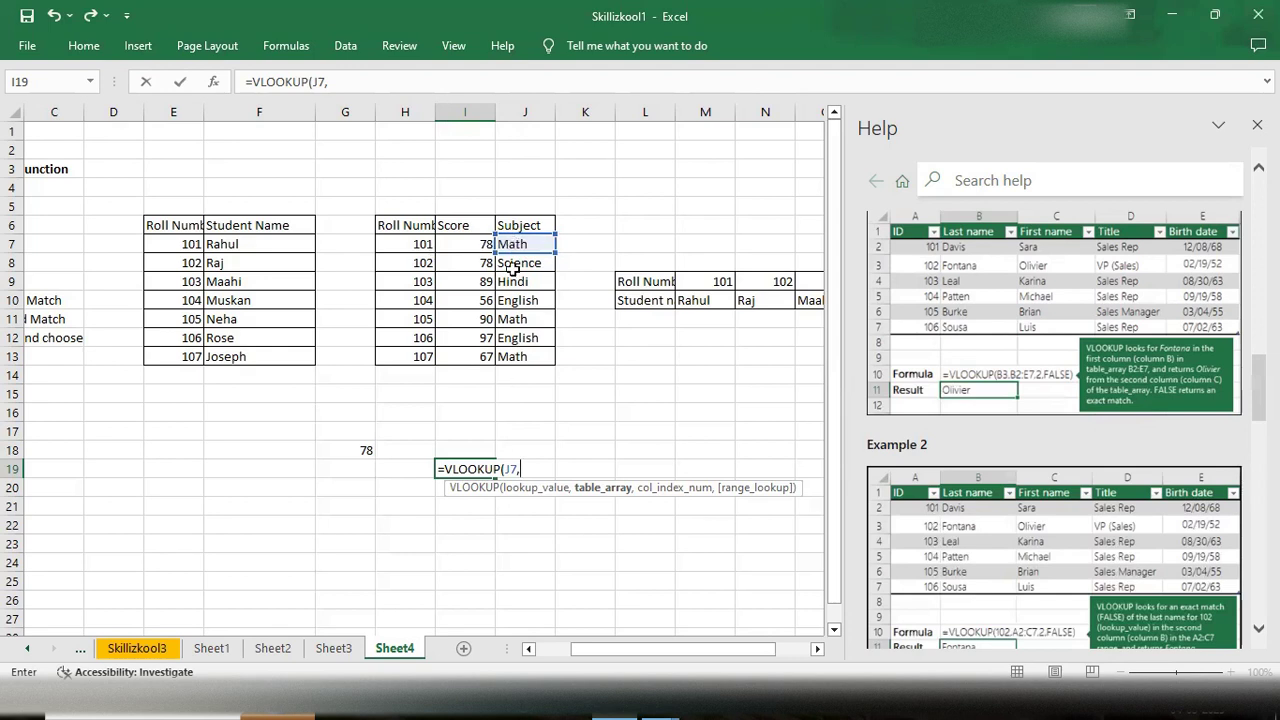
pyautogui.moveTo(518, 240); pyautogui.dragTo(485, 358)
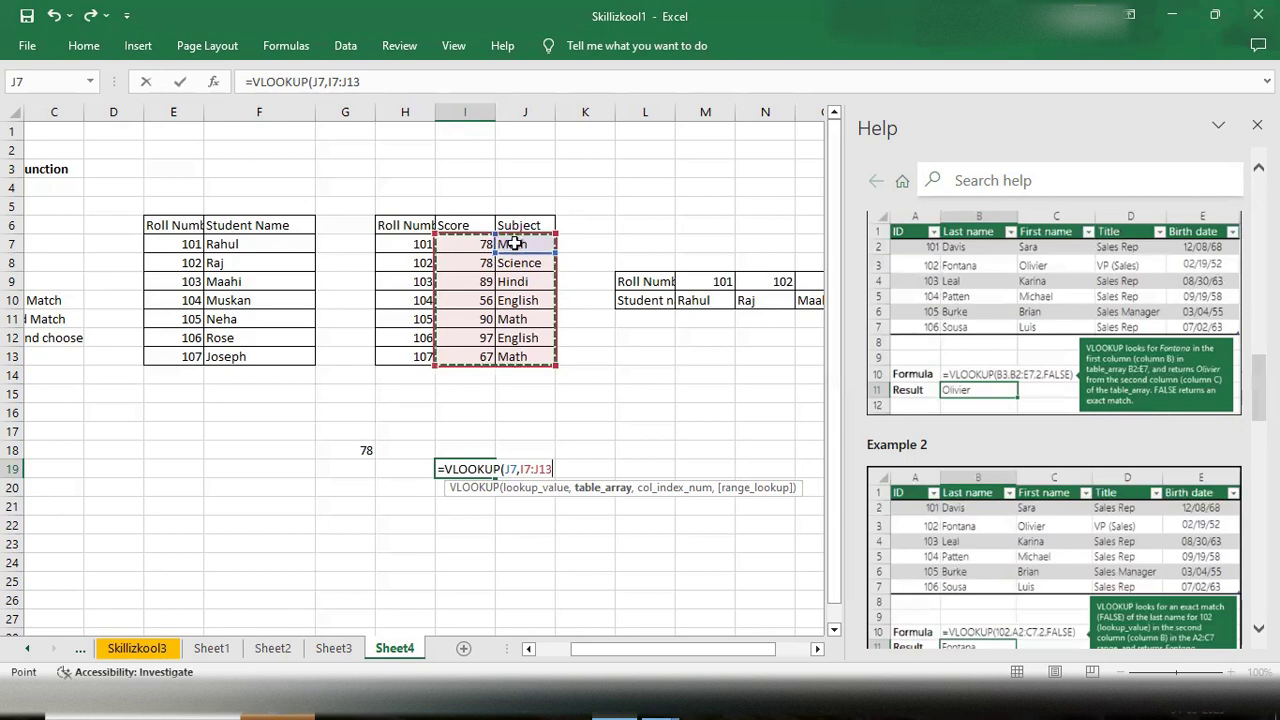
pyautogui.write(',')
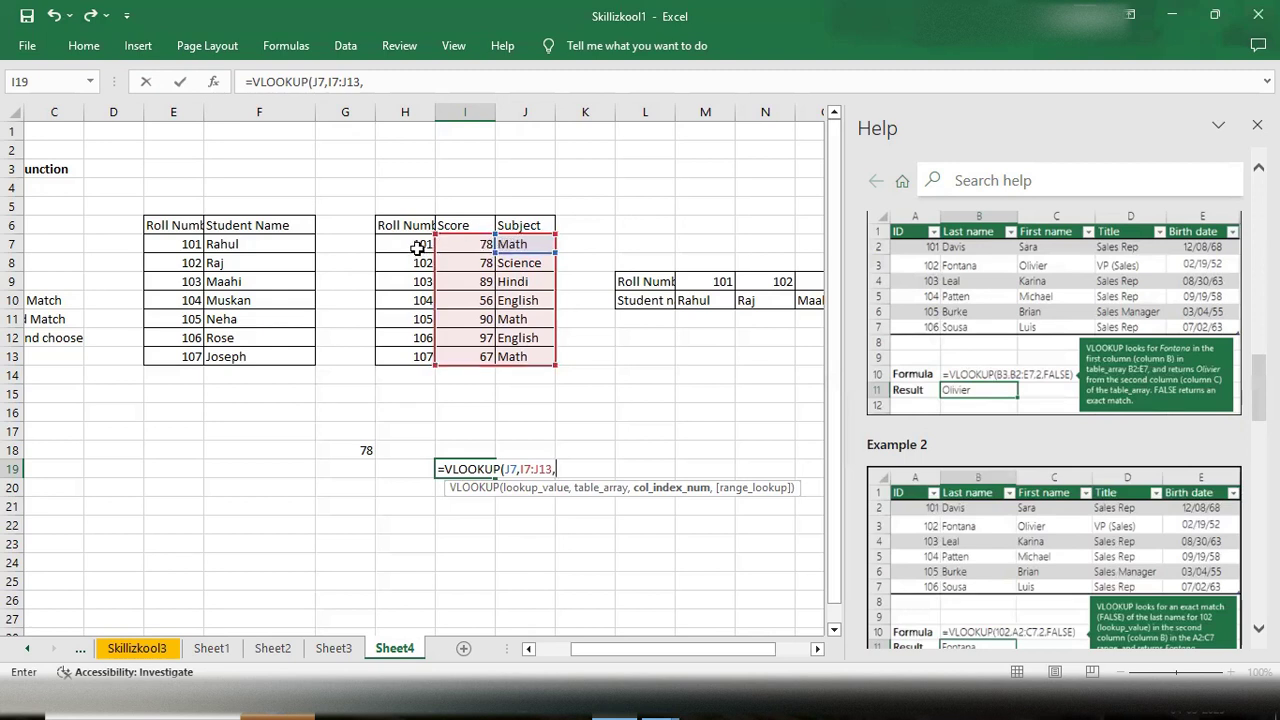
pyautogui.press('BackSpace')
pyautogui.press('BackSpace')
pyautogui.press('BackSpace')
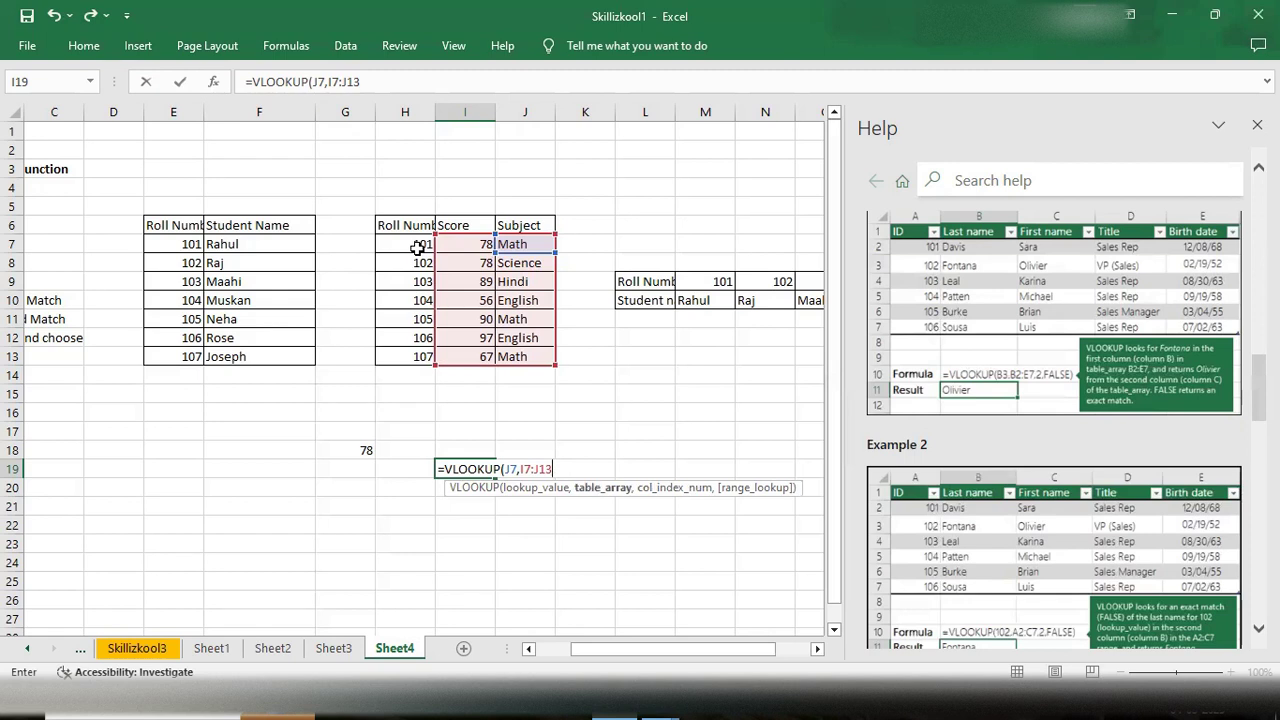
pyautogui.press('BackSpace')
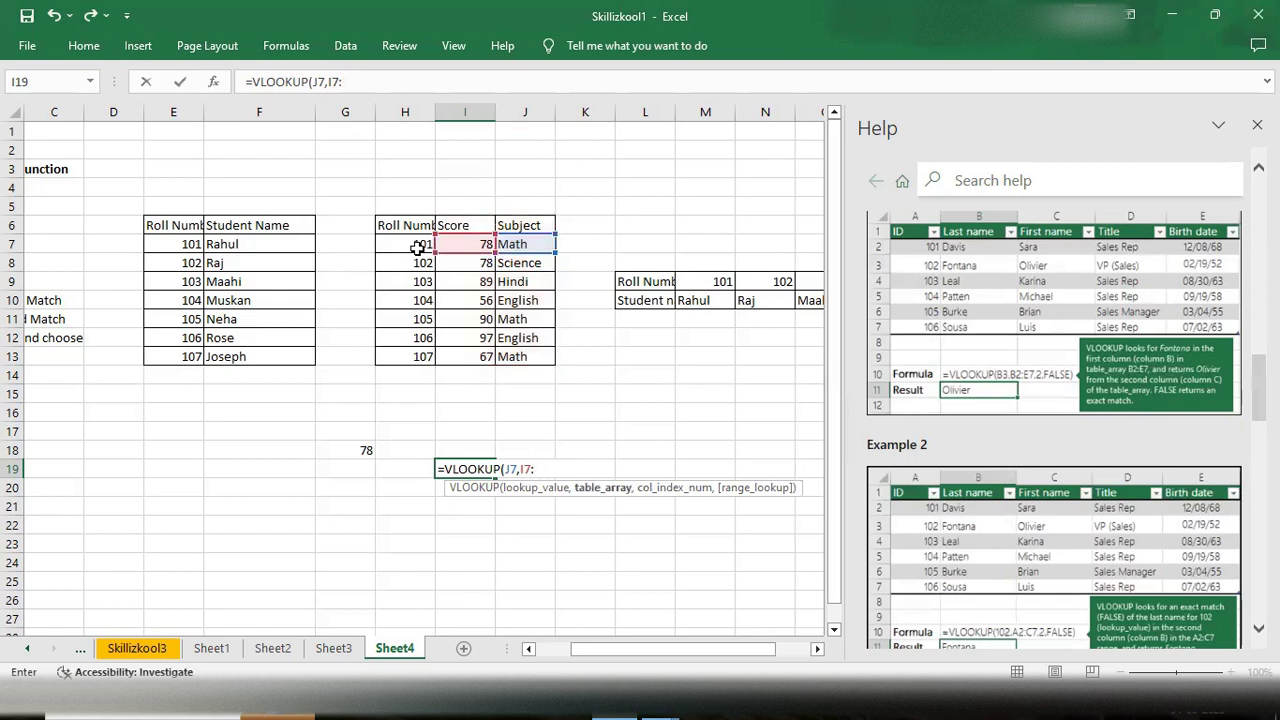
pyautogui.press('BackSpace')
pyautogui.press('BackSpace')
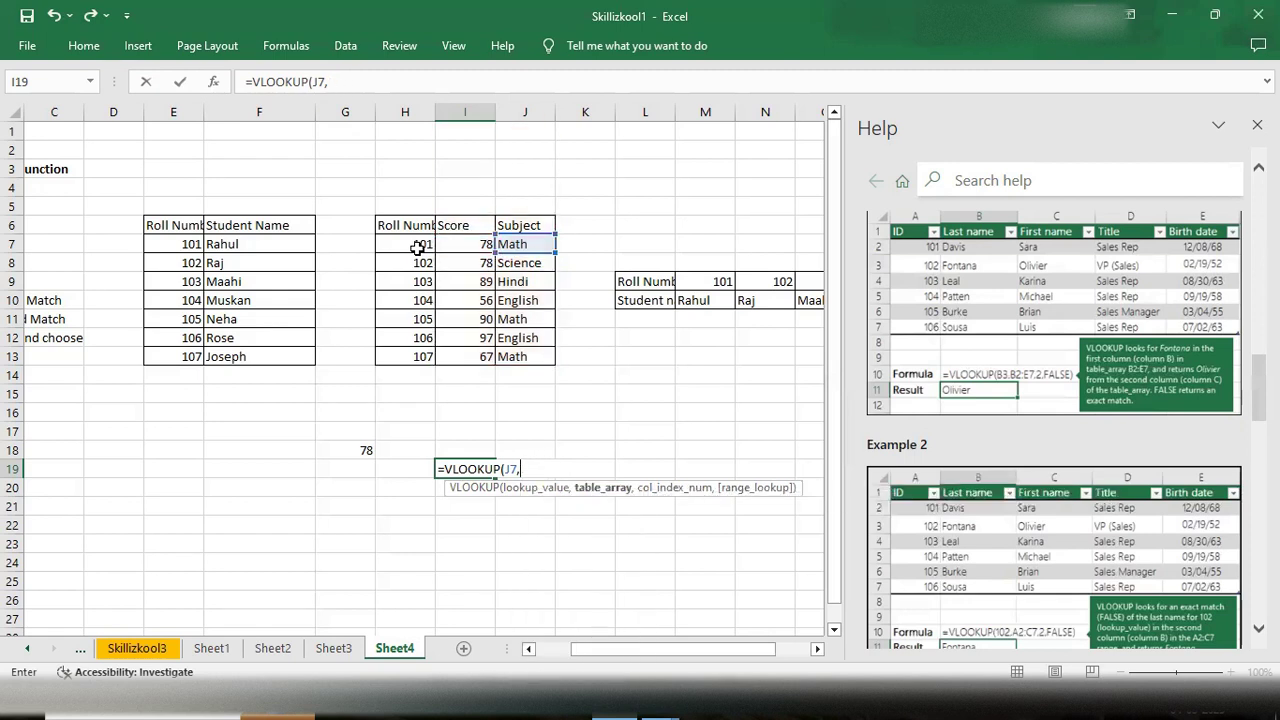
# - Finish the I19 formula with table array H7:J13 and column index 1
pyautogui.moveTo(508, 243); pyautogui.dragTo(417, 356)
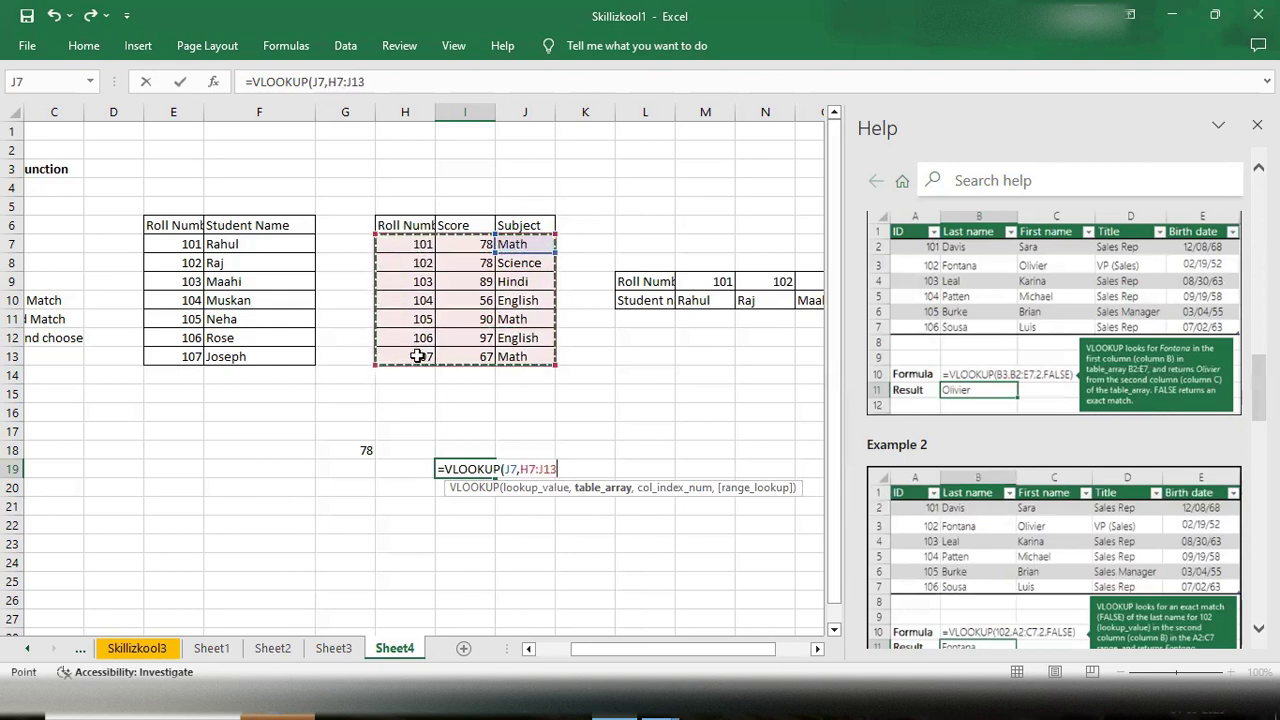
pyautogui.write(',')
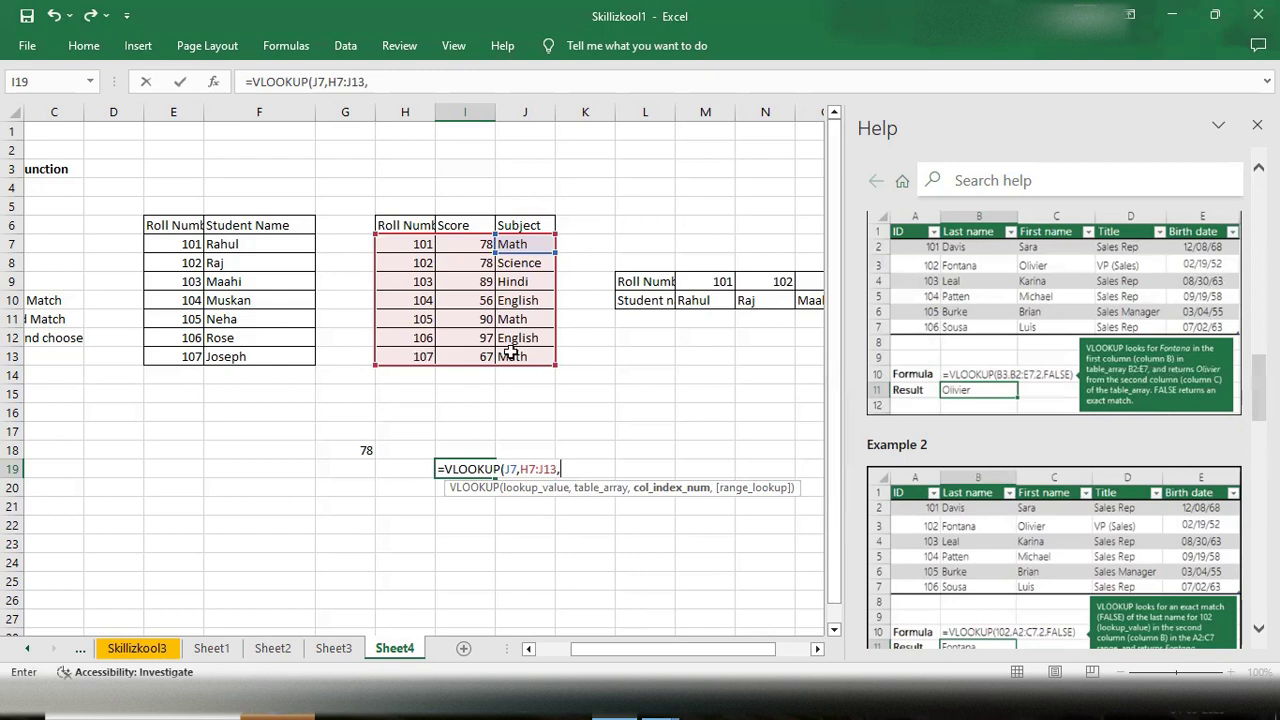
pyautogui.write('1)')
pyautogui.hotkey('ctrl', 'Return')
pyautogui.press('Return')
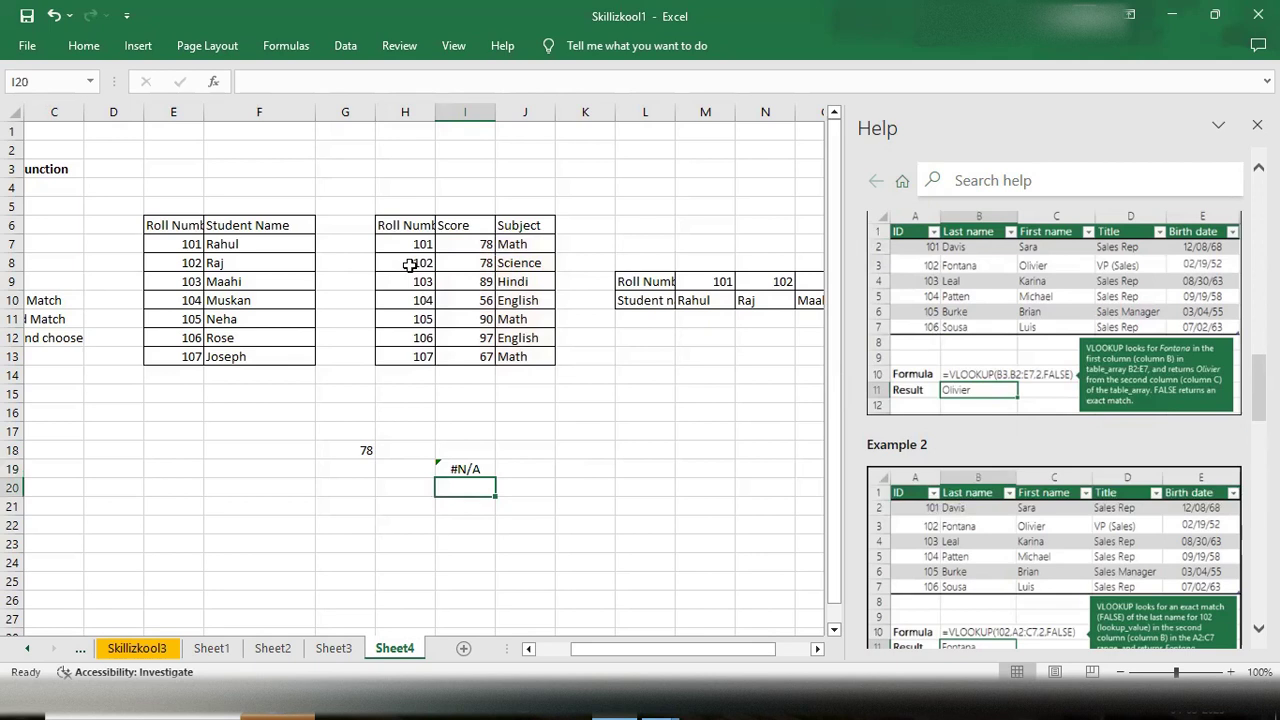
# - Reopen the I19 formula to check it and re-enter it unchanged
pyautogui.doubleClick(477, 468)
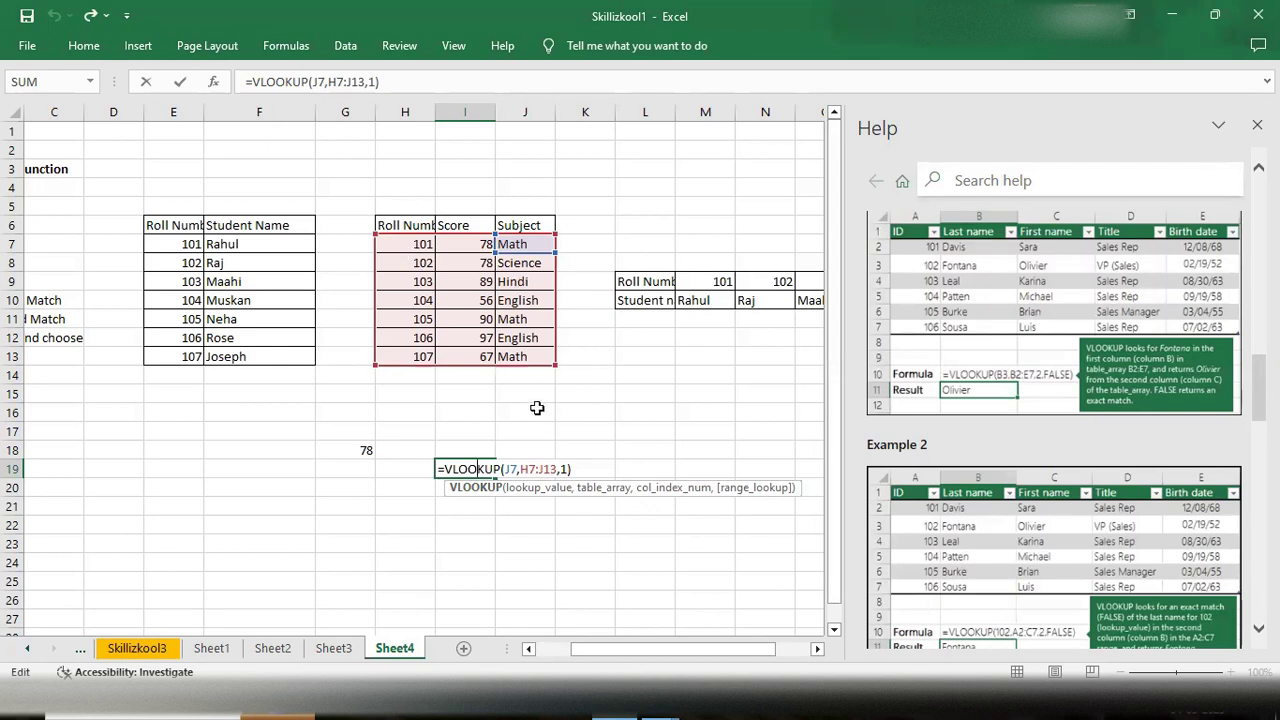
pyautogui.click(594, 467)
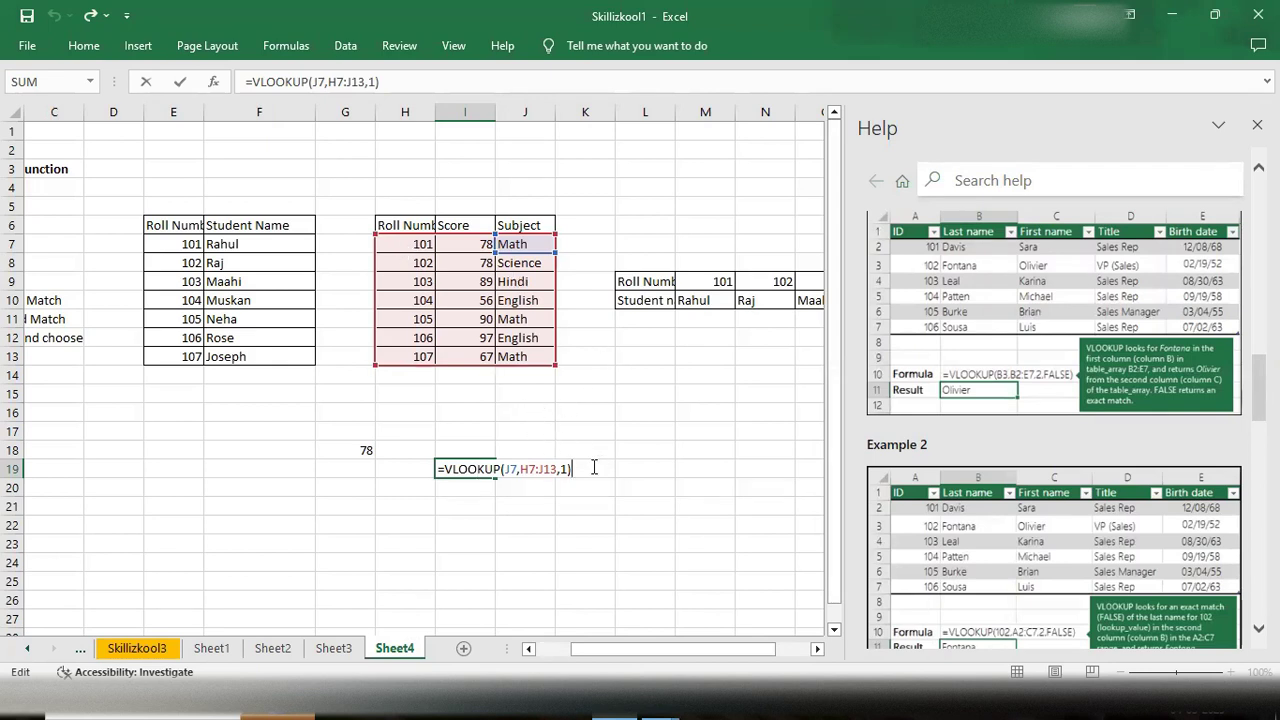
pyautogui.press('Return')
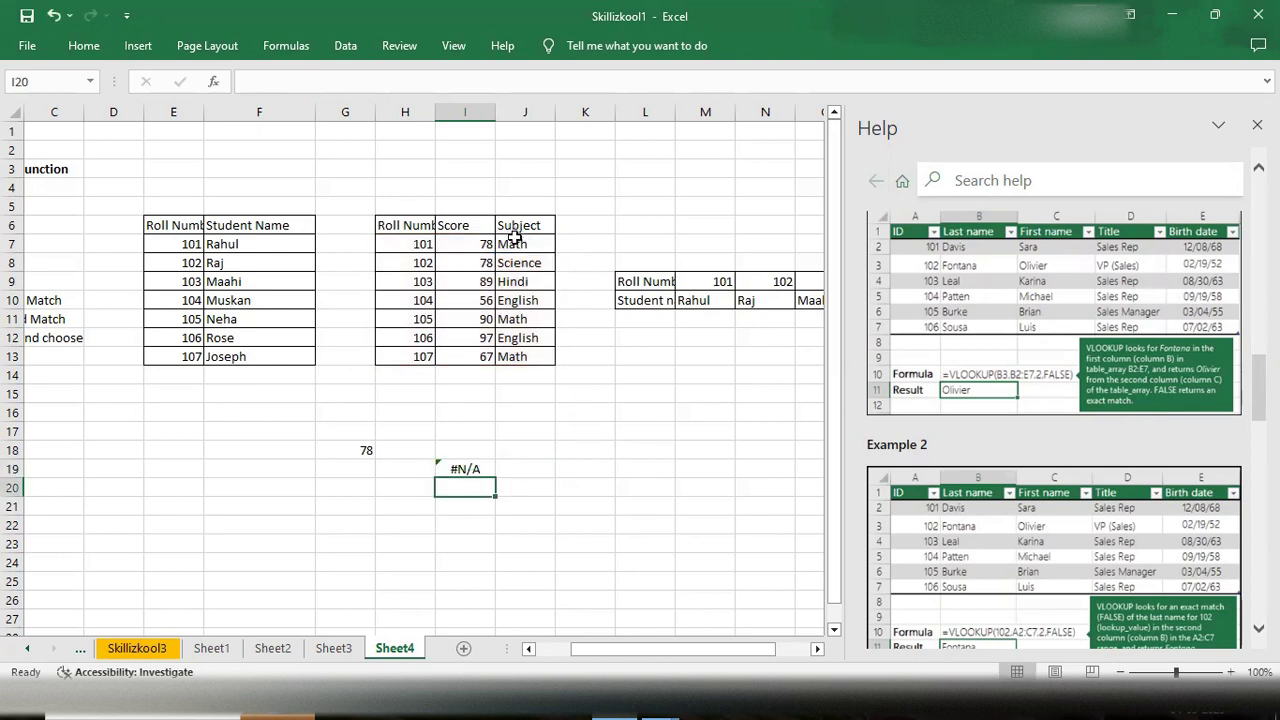
# - Copy the Subject column J6:J13 and paste it into G6:G13
pyautogui.moveTo(513, 226); pyautogui.dragTo(540, 356)
pyautogui.hotkey('ctrl', 'c')
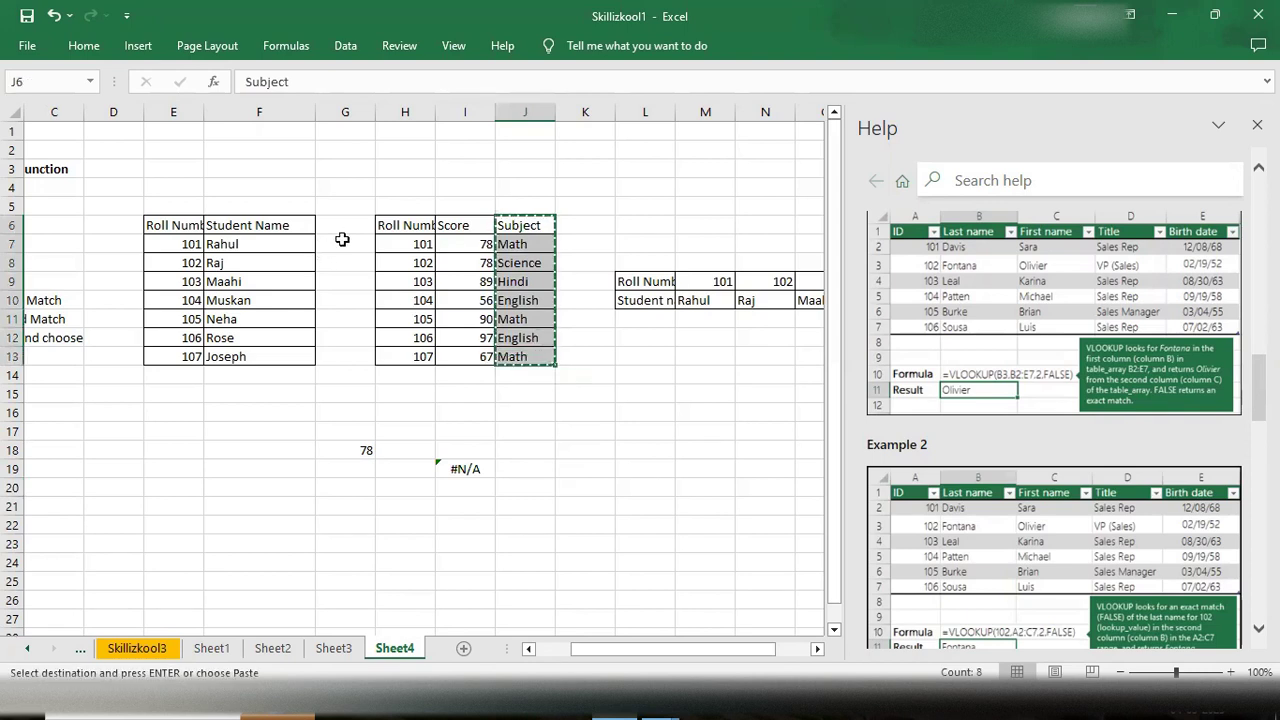
pyautogui.click(344, 222)
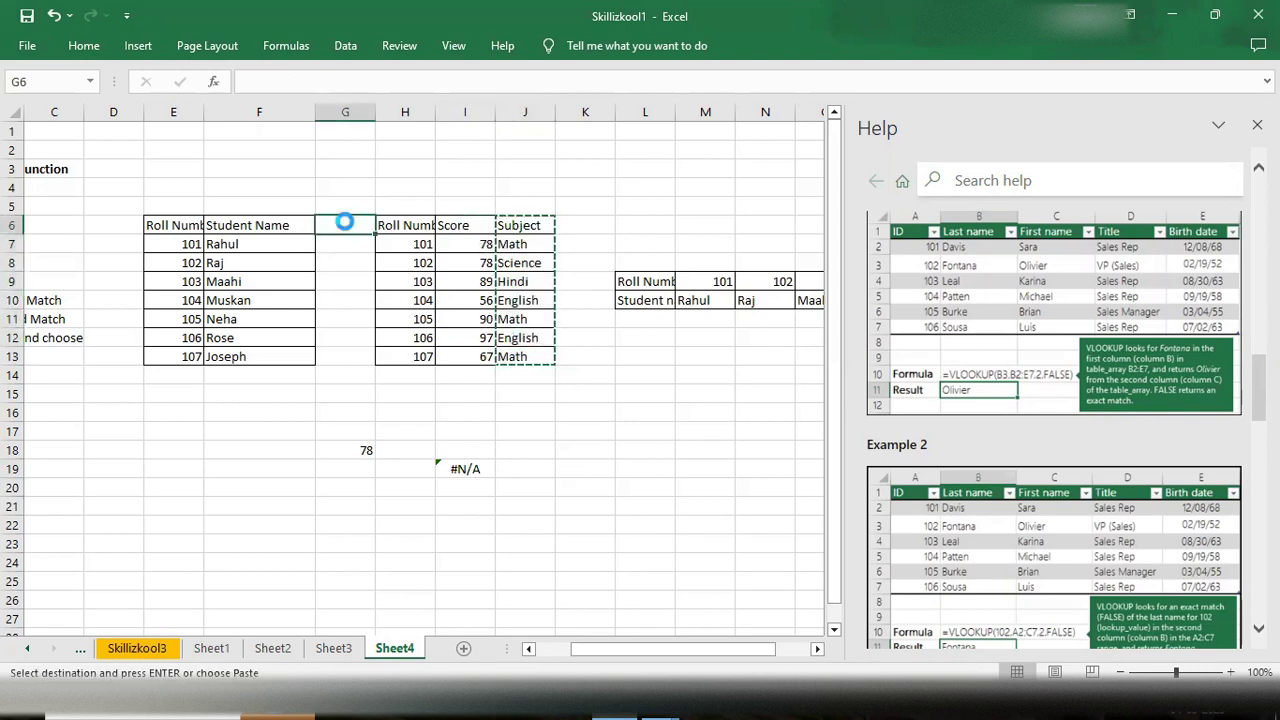
pyautogui.hotkey('ctrl', 'v')
pyautogui.click(345, 425)
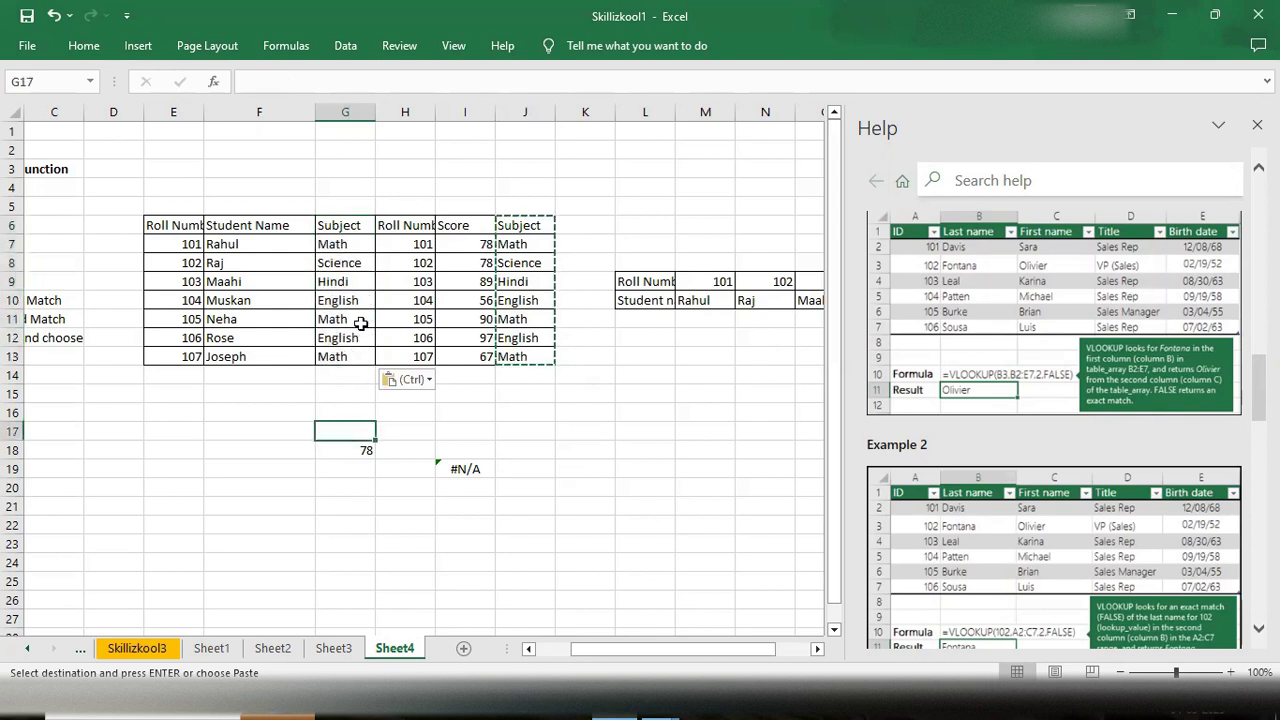
# - Start a VLOOKUP formula in cell I21 with E7 as the lookup value and G6:H13 as the table array
pyautogui.click(457, 508)
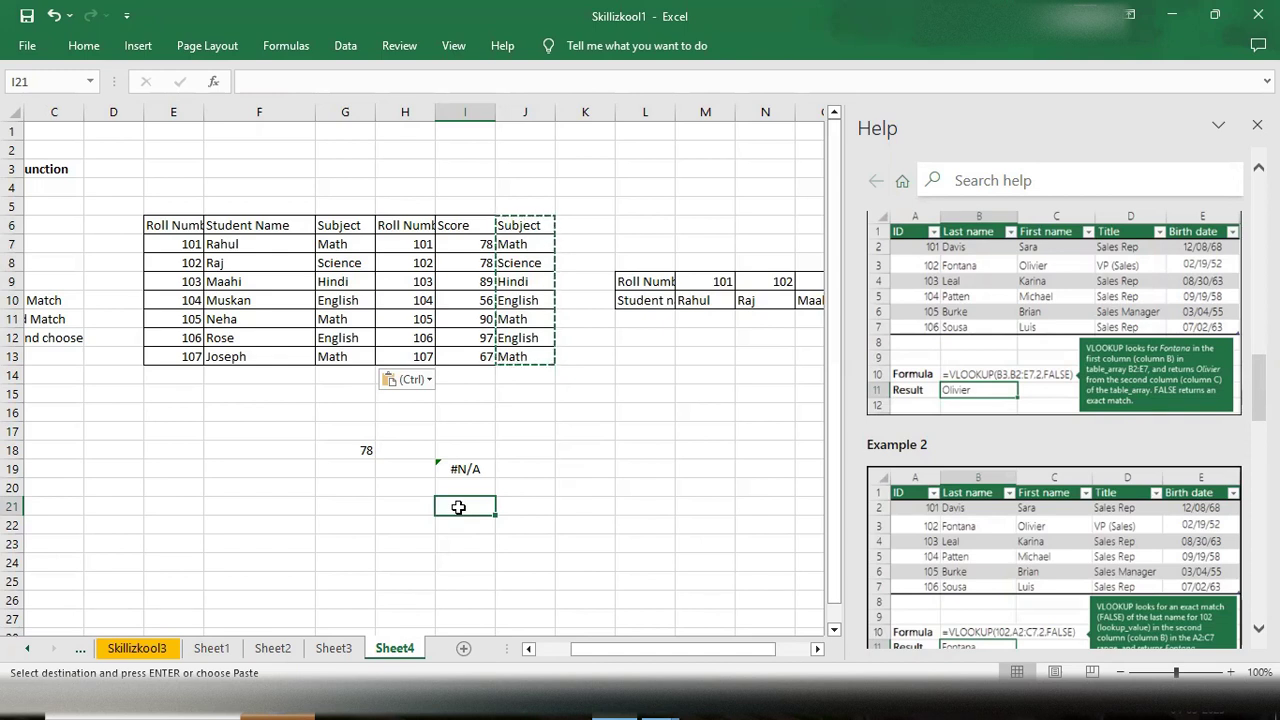
pyautogui.write('=vlook')
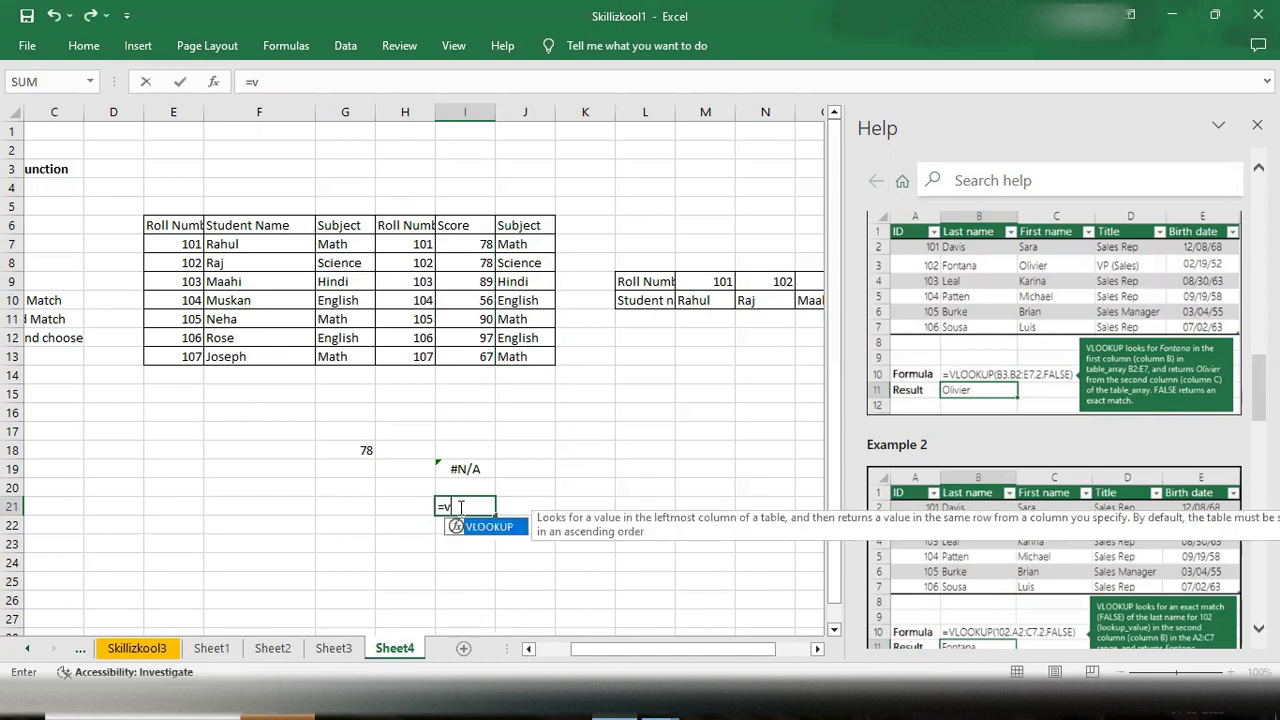
pyautogui.press('Tab')
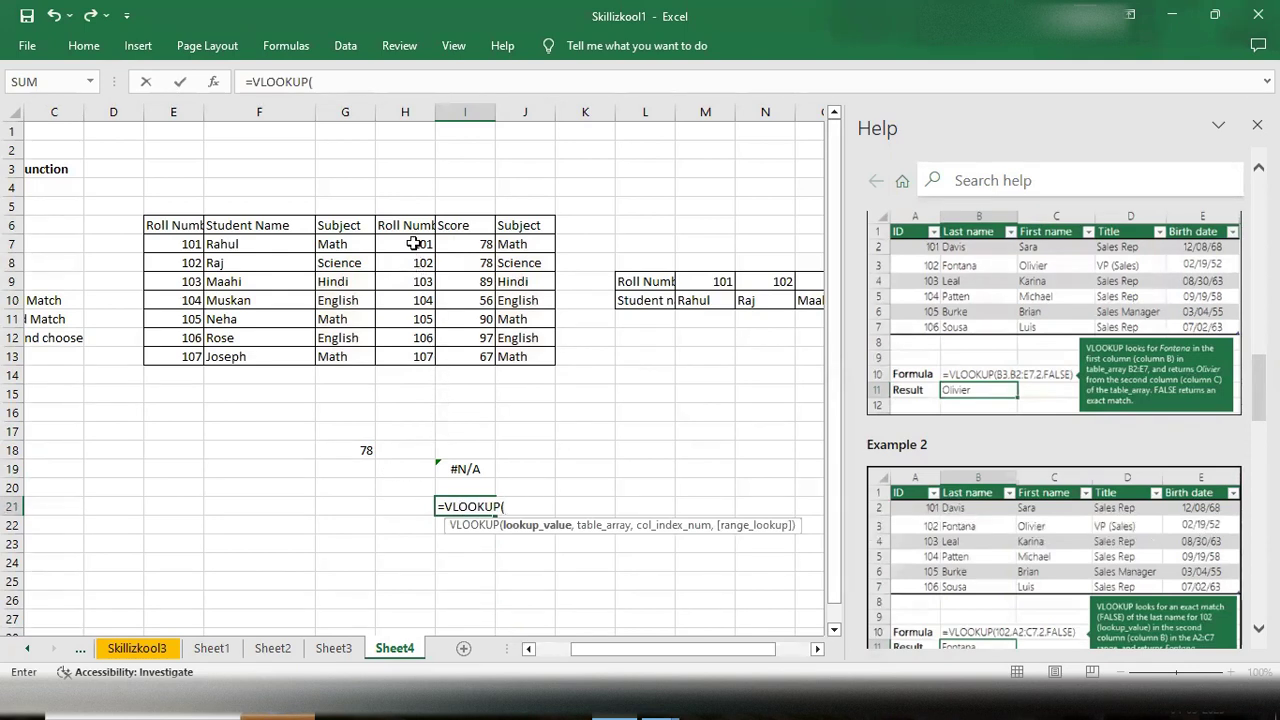
pyautogui.click(190, 242)
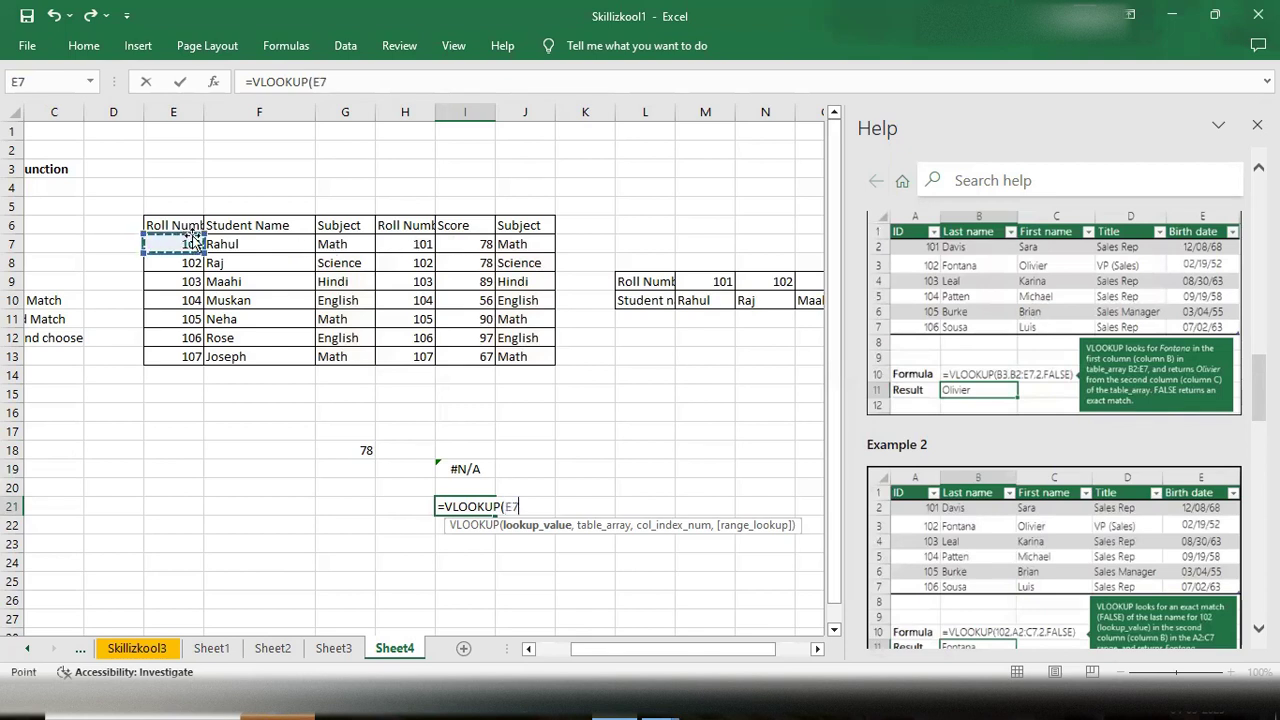
pyautogui.write(',')
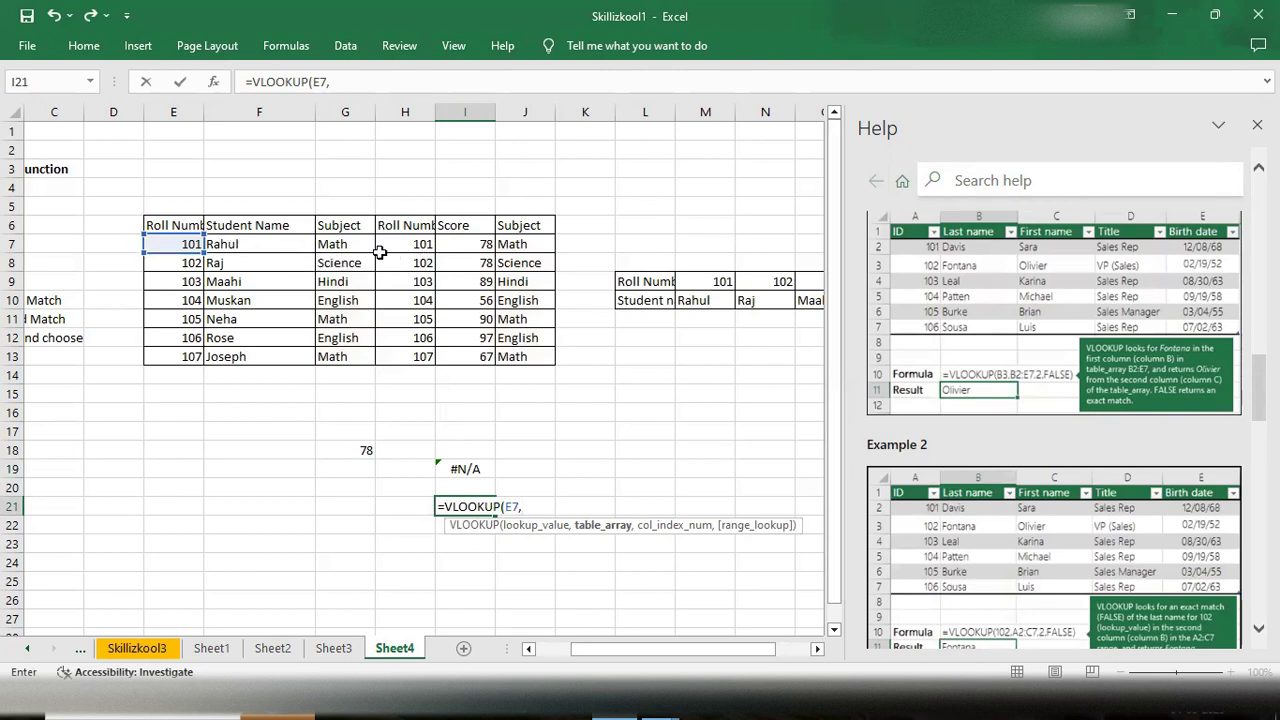
pyautogui.moveTo(337, 222); pyautogui.dragTo(420, 358)
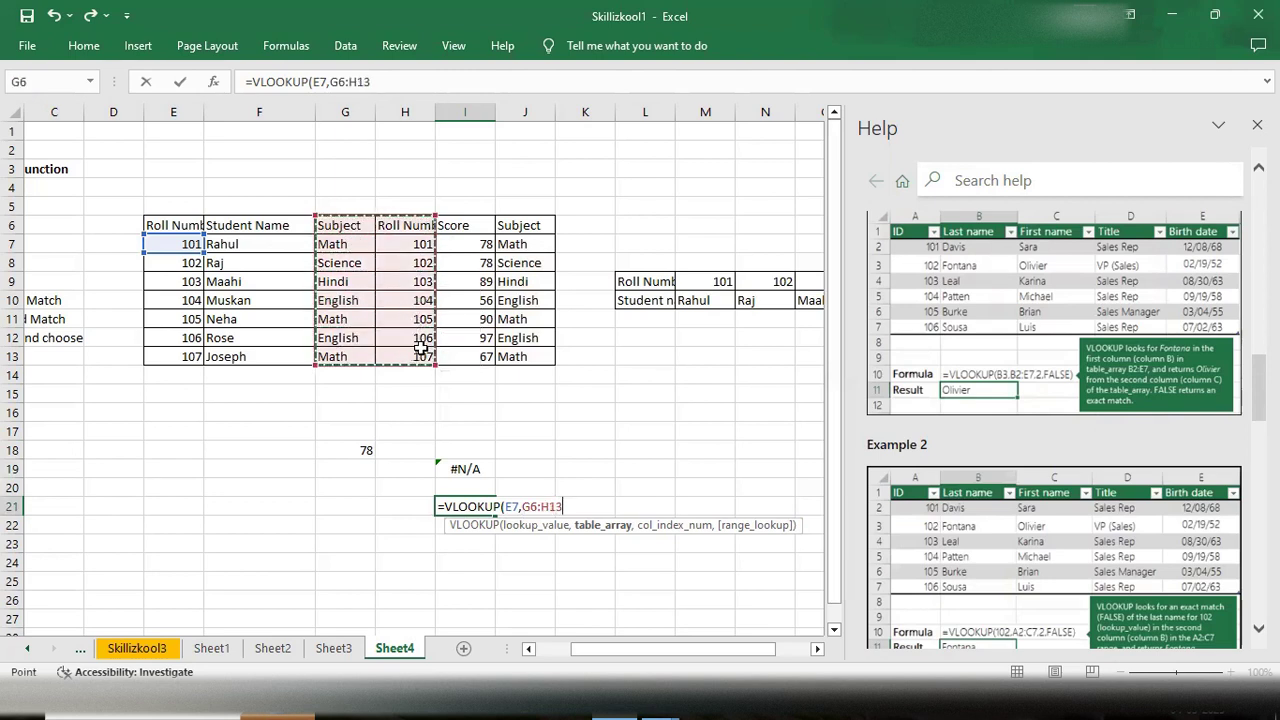
# - Finish the I21 formula with column index 1 and FALSE for exact match
pyautogui.write(',')
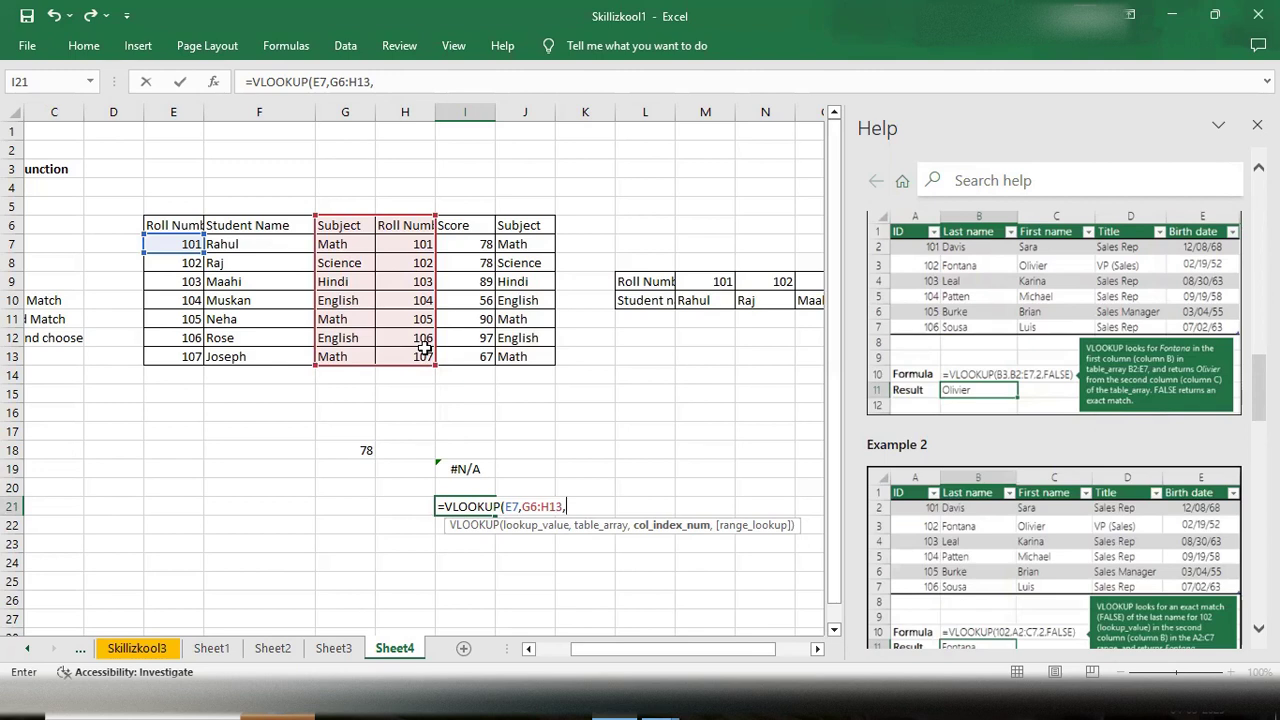
pyautogui.write('1,')
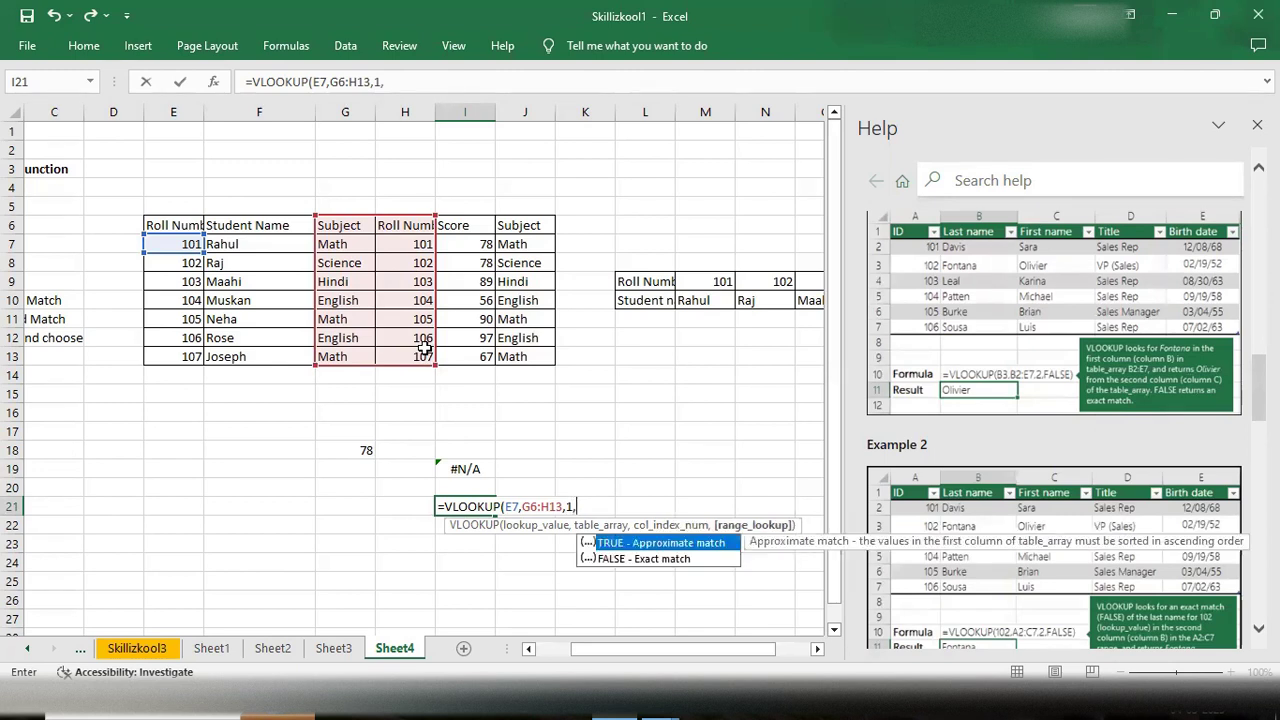
pyautogui.press('Down')
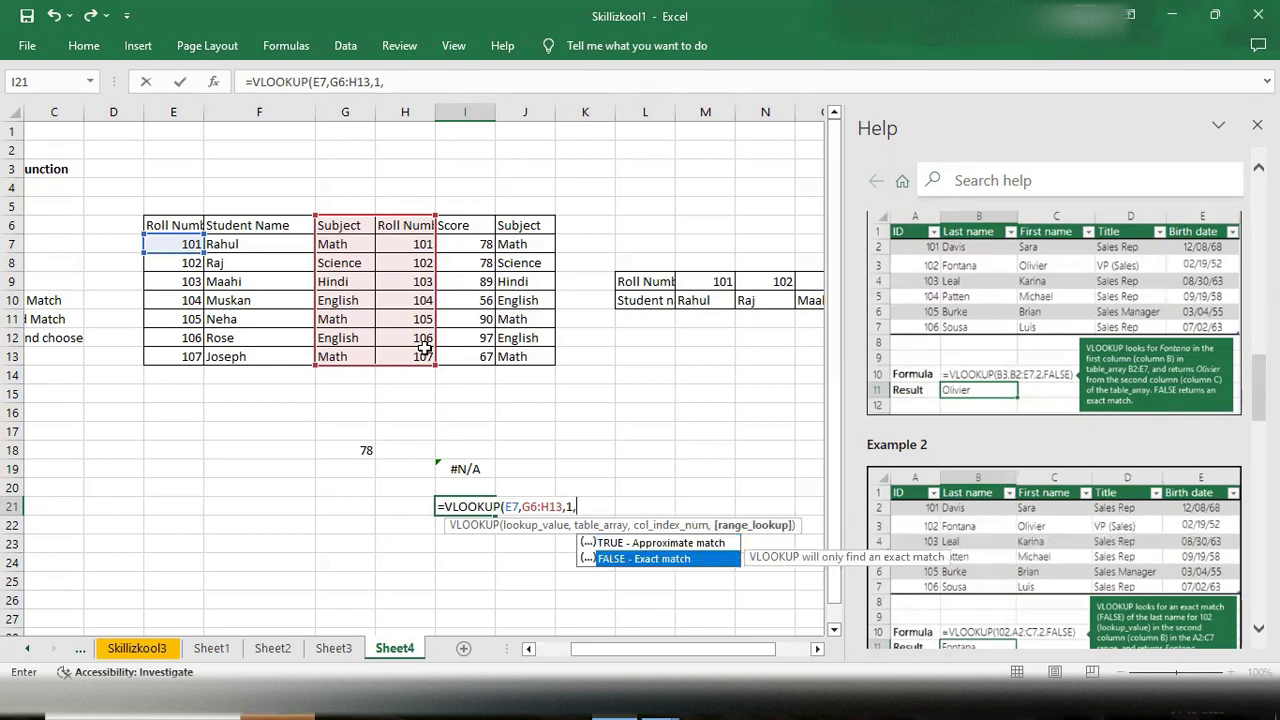
pyautogui.press('Tab')
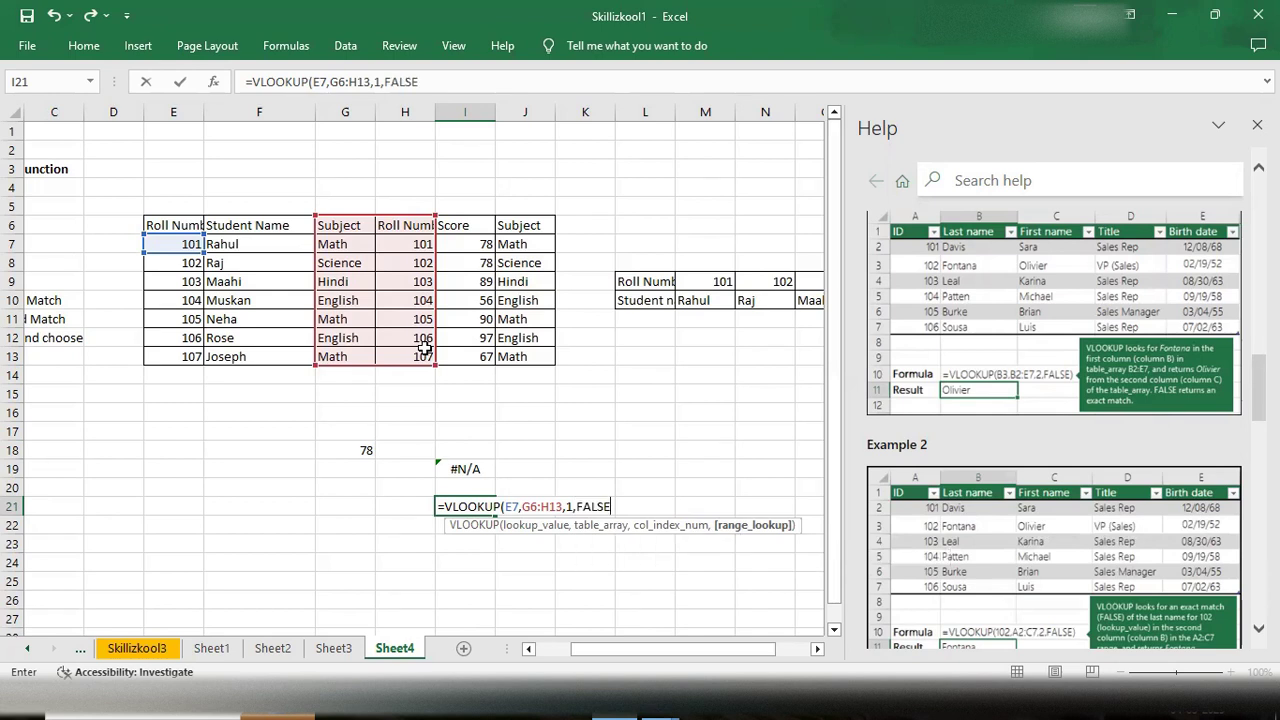
pyautogui.write(')')
pyautogui.press('Return')
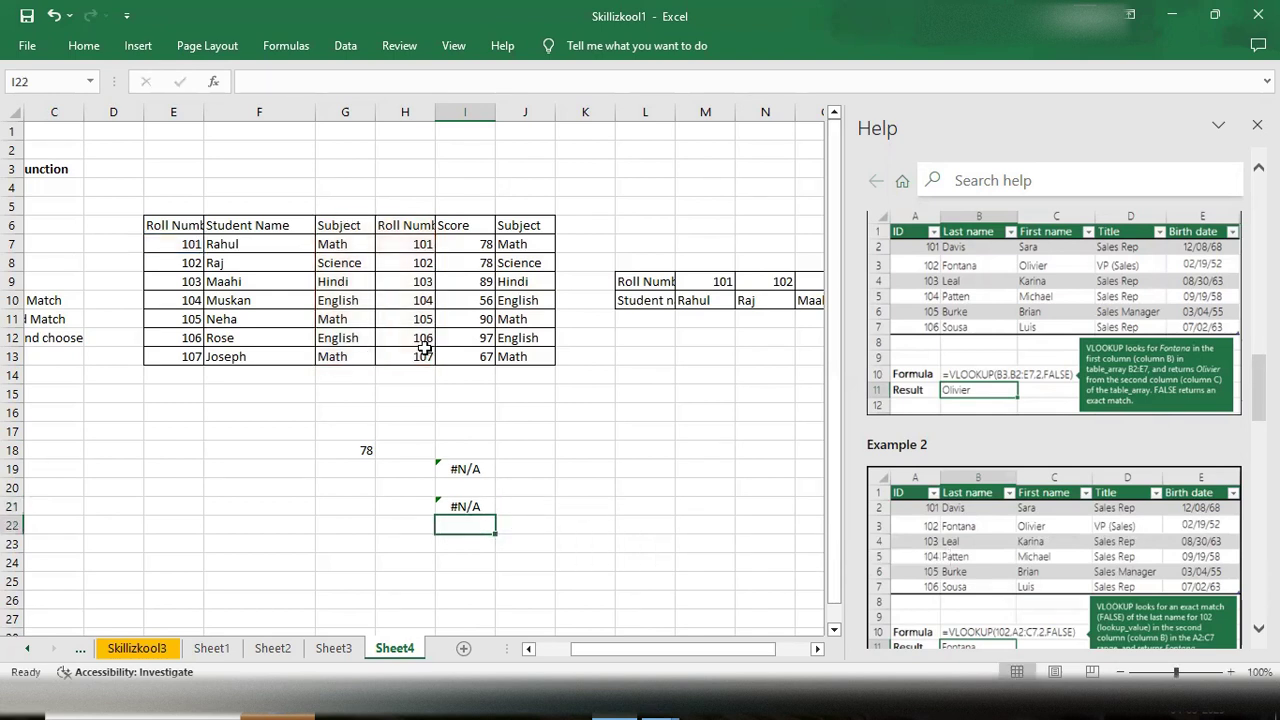
# - Replace the lookup value in the I21 formula with G7 and re-enter it
pyautogui.doubleClick(478, 507)
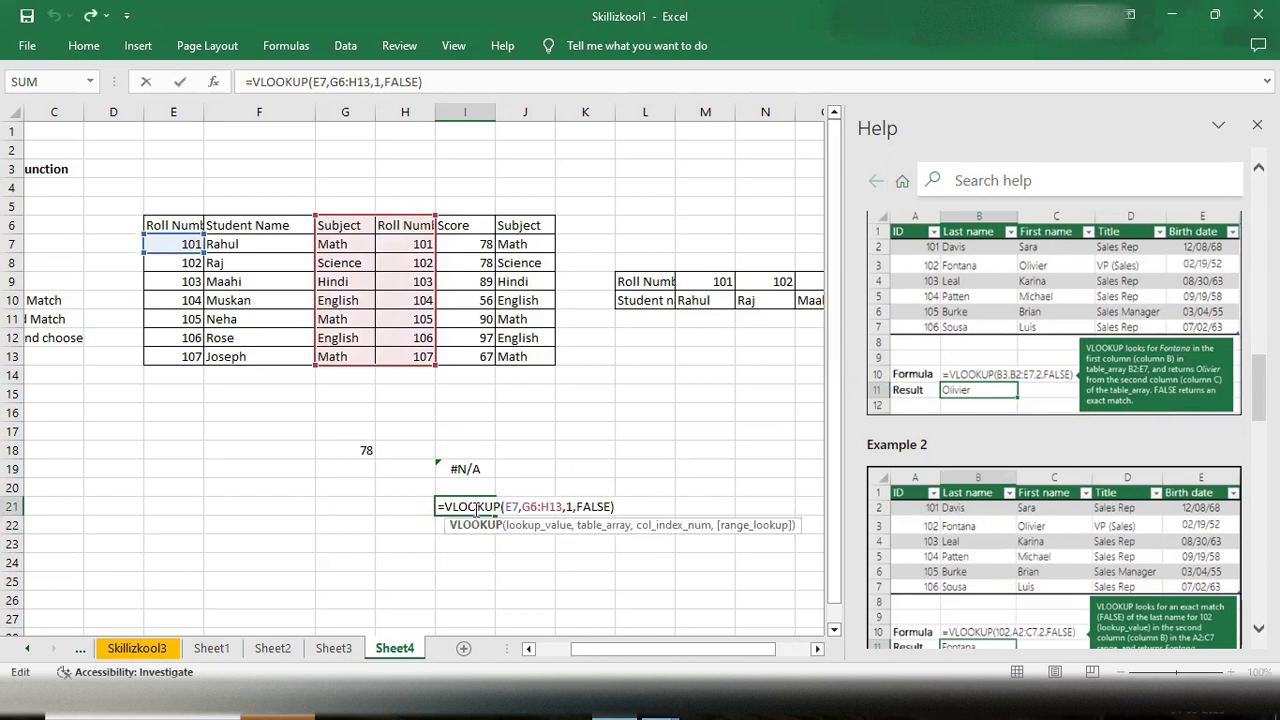
pyautogui.click(513, 507)
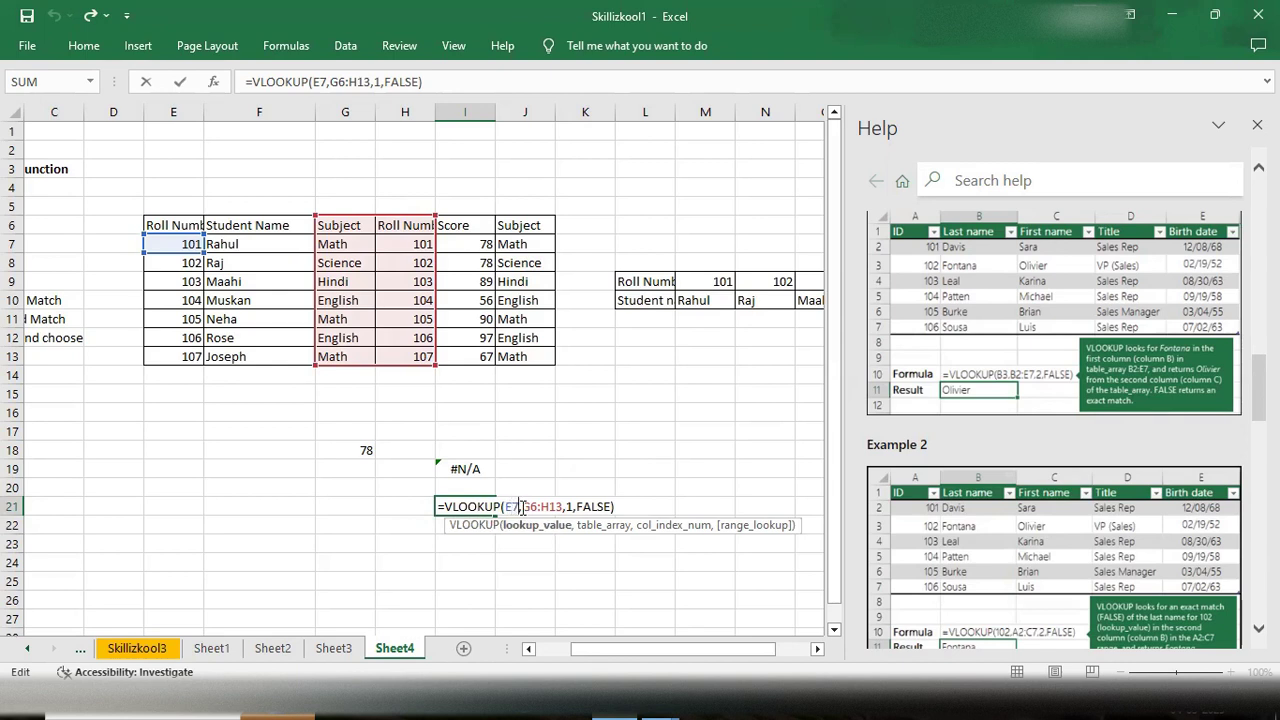
pyautogui.press('BackSpace')
pyautogui.press('BackSpace')
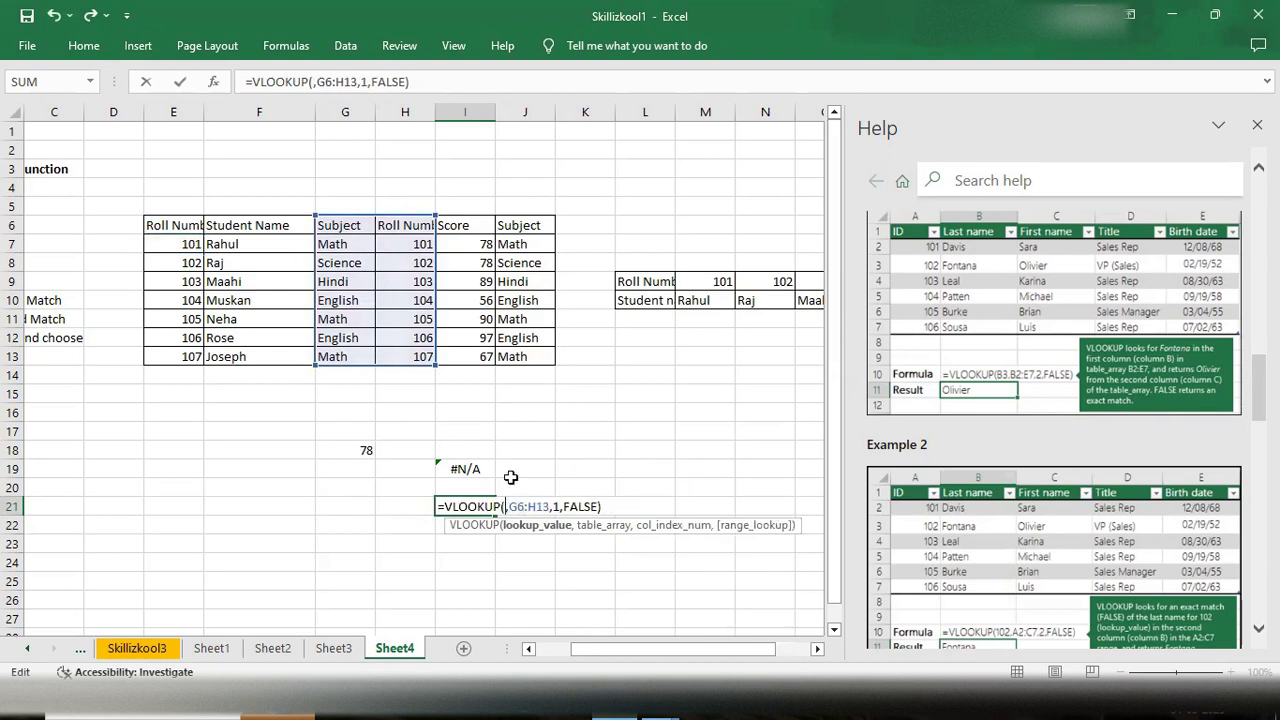
pyautogui.click(342, 246)
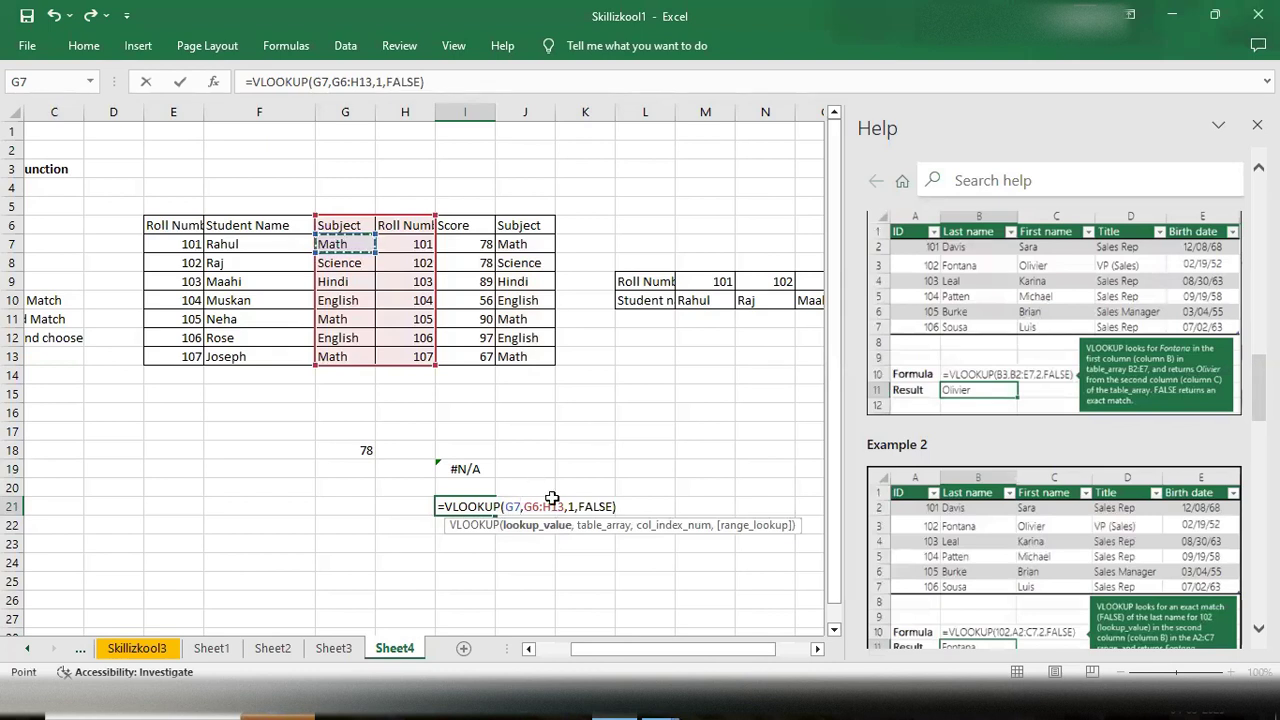
pyautogui.click(626, 505)
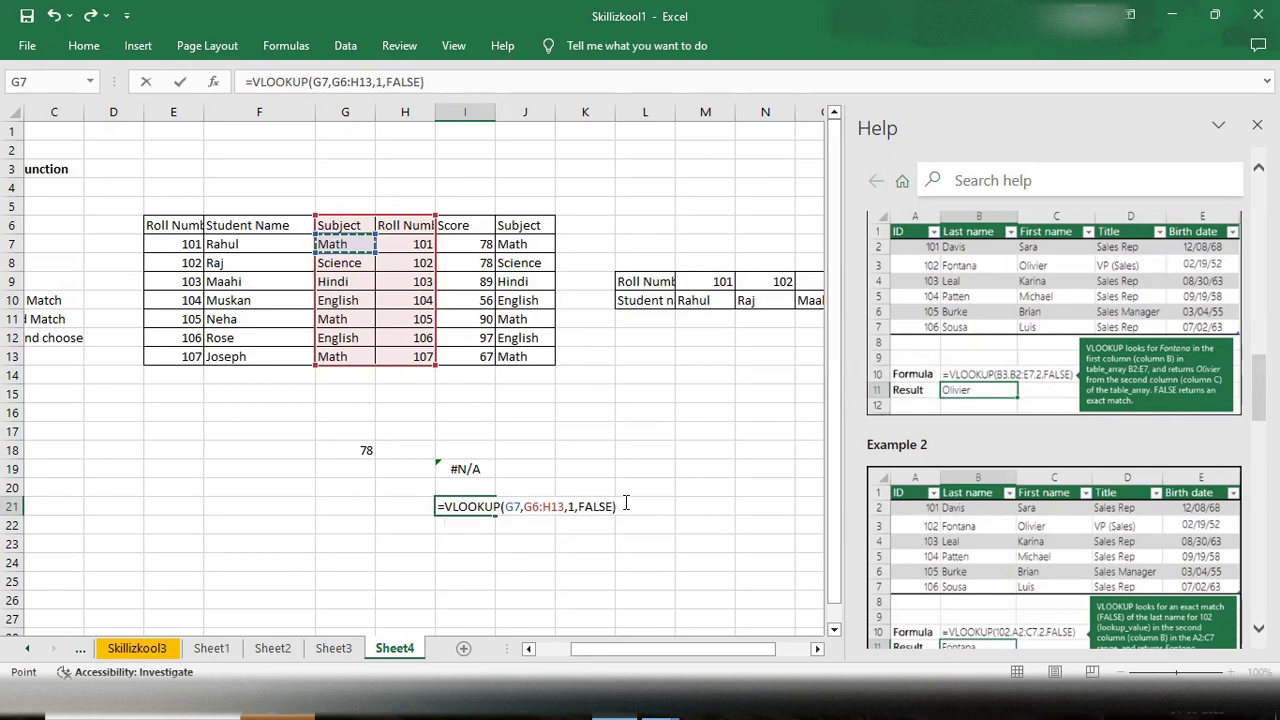
pyautogui.press('Return')
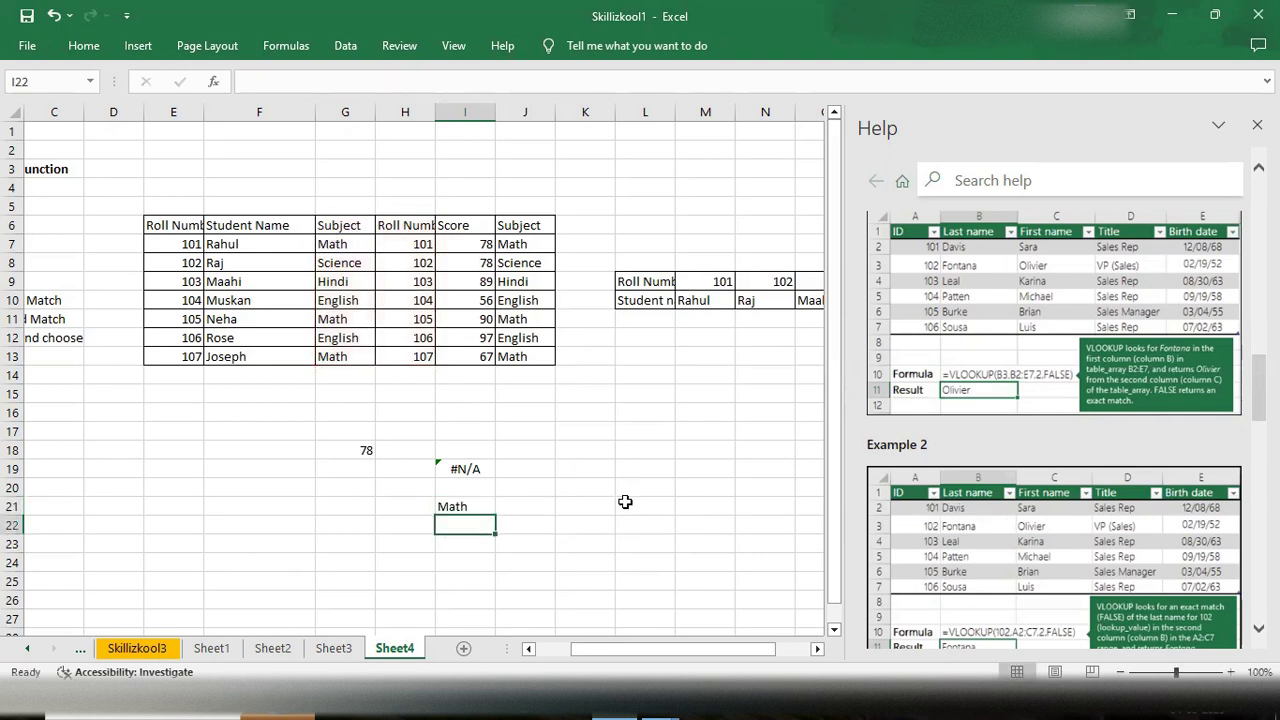
# - Change the column index in the I21 formula to 2
pyautogui.doubleClick(448, 506)
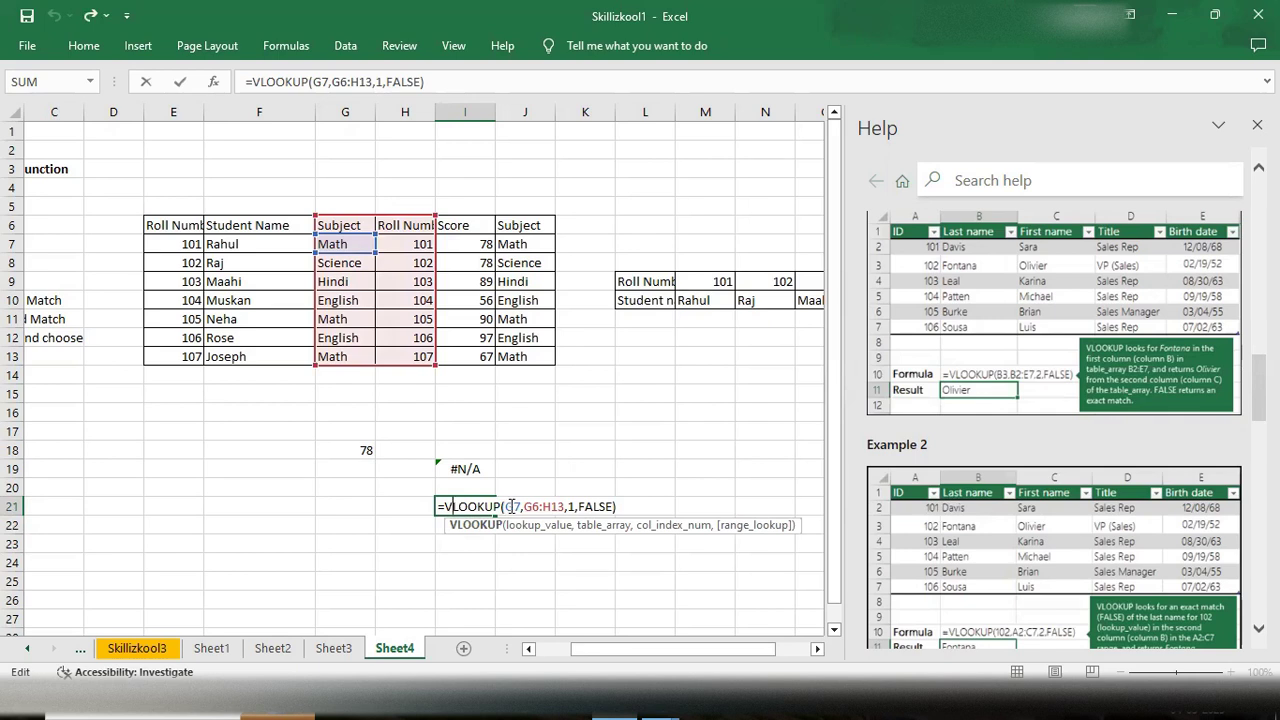
pyautogui.click(576, 506)
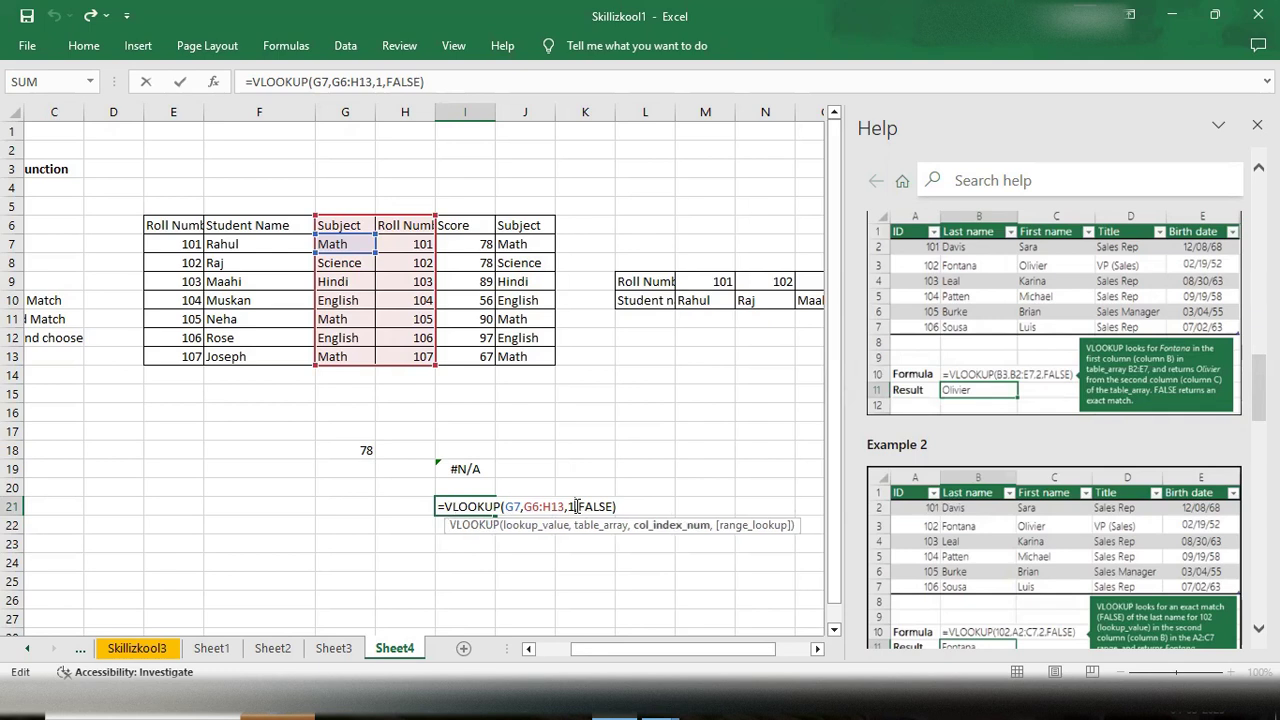
pyautogui.press('BackSpace')
pyautogui.write('2')
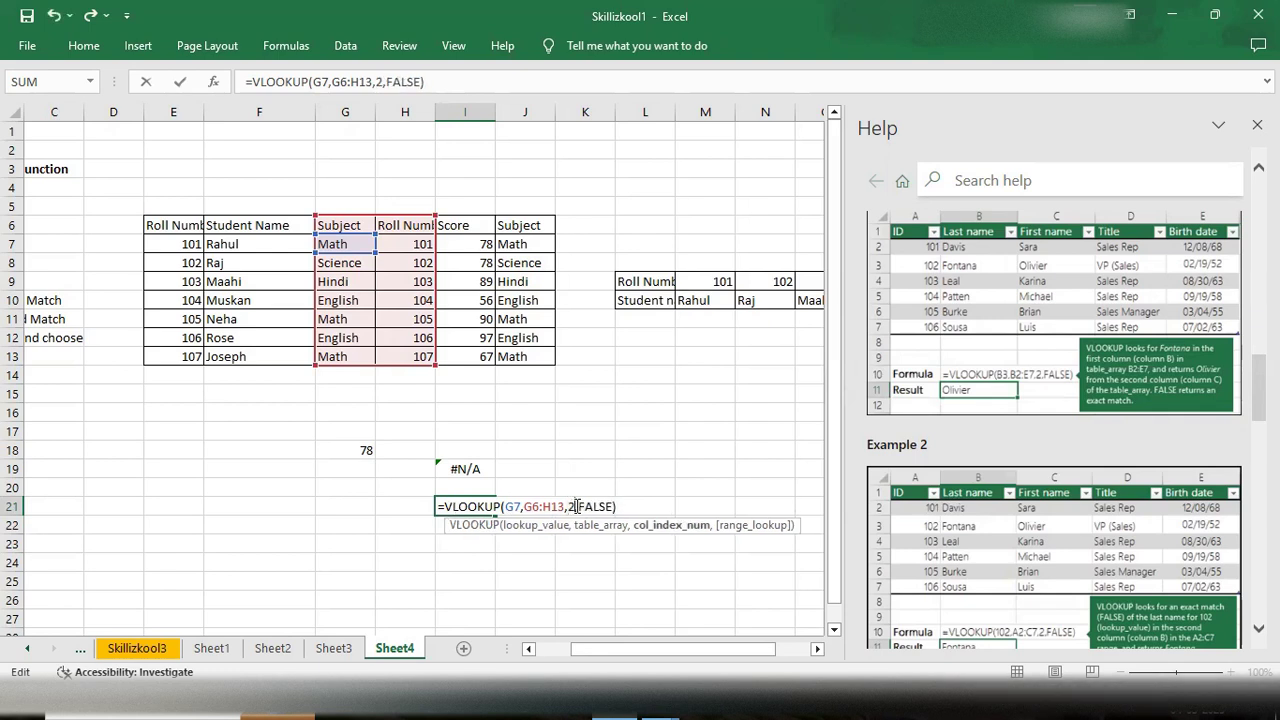
pyautogui.press('Return')
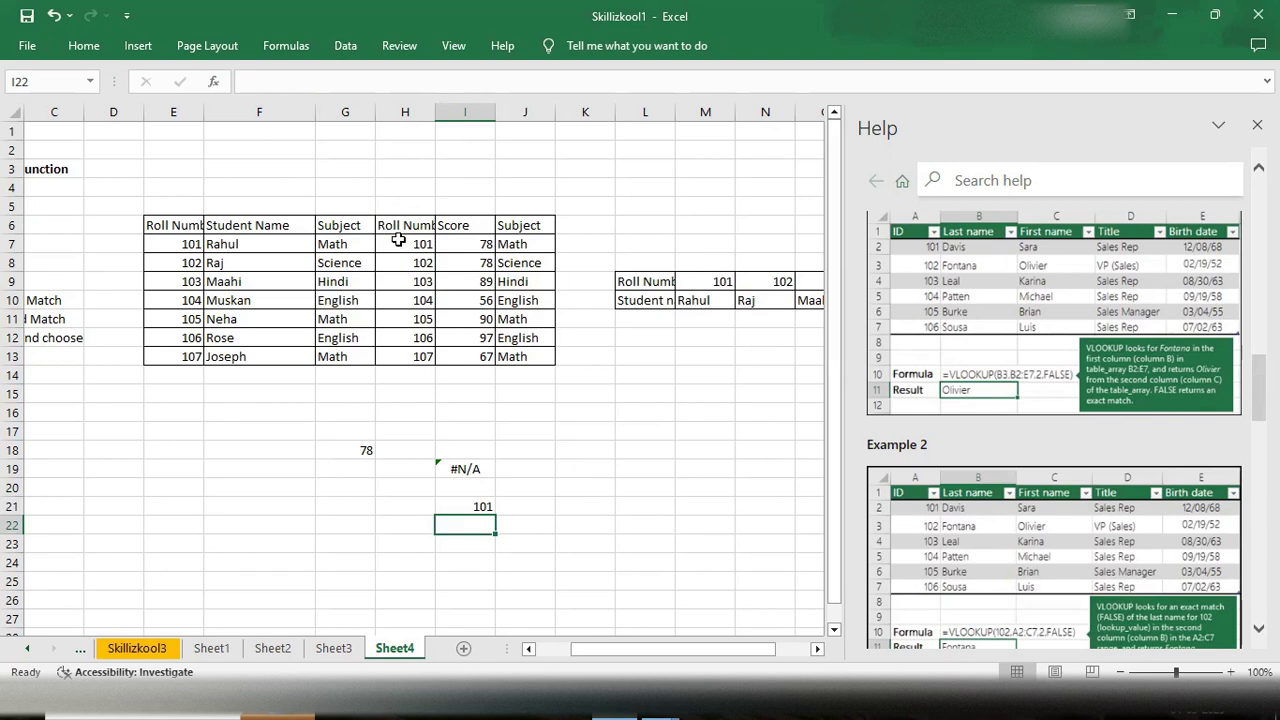
# - Highlight the range H6:I13 and then F6:H13 to compare table array layouts
pyautogui.moveTo(388, 230); pyautogui.dragTo(474, 356)
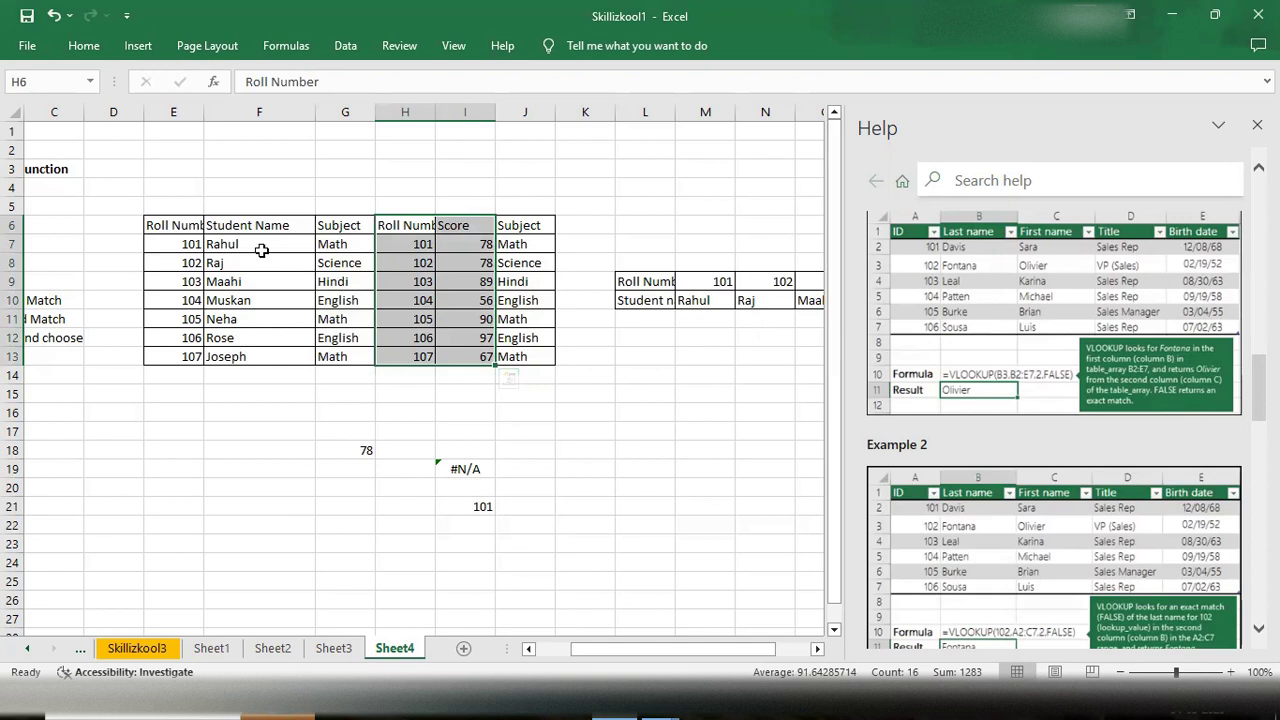
pyautogui.moveTo(228, 228); pyautogui.dragTo(428, 355)
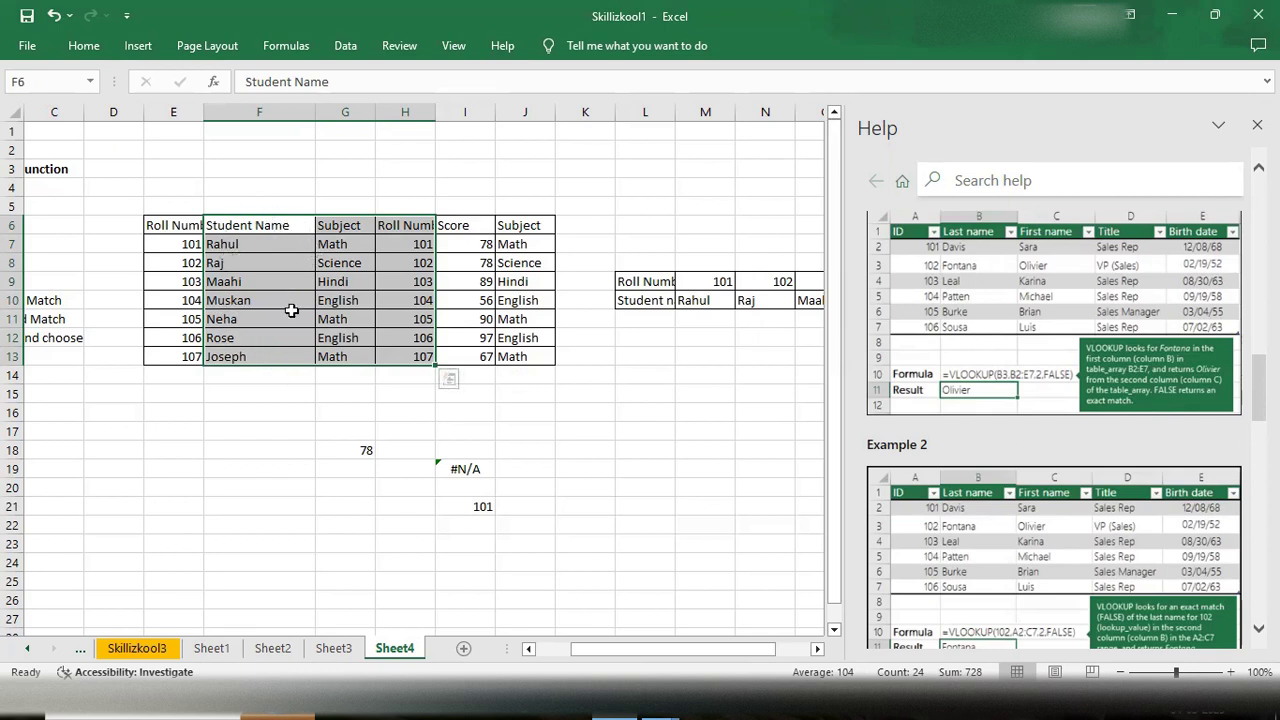
pyautogui.click(522, 463)
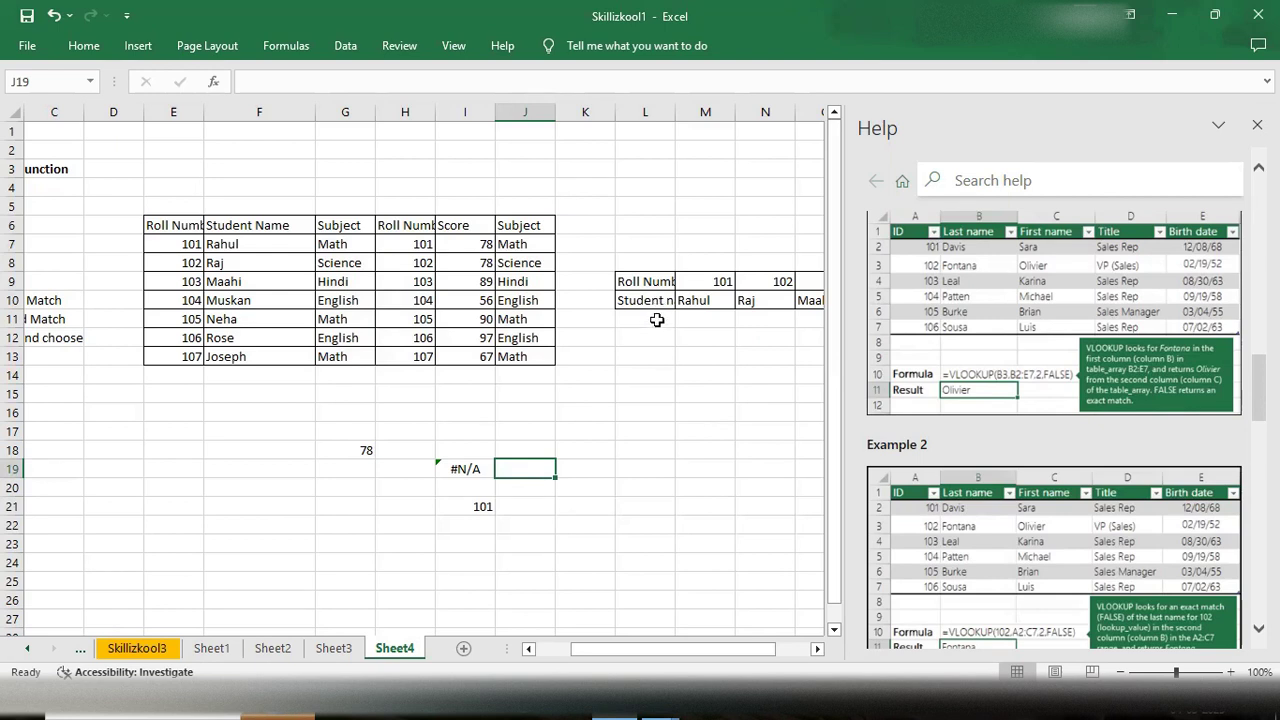
# - Start an HLOOKUP formula in cell L14 with M9 as the lookup value
pyautogui.moveTo(766, 649); pyautogui.dragTo(811, 649)
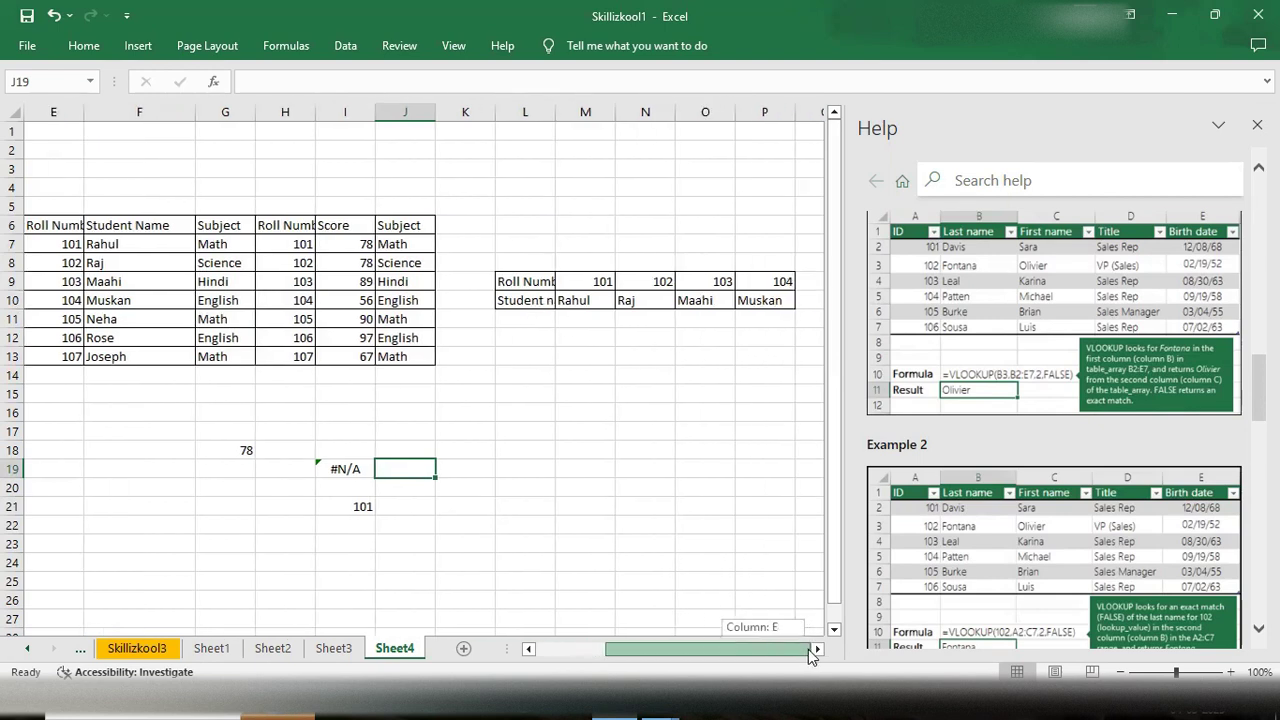
pyautogui.click(548, 373)
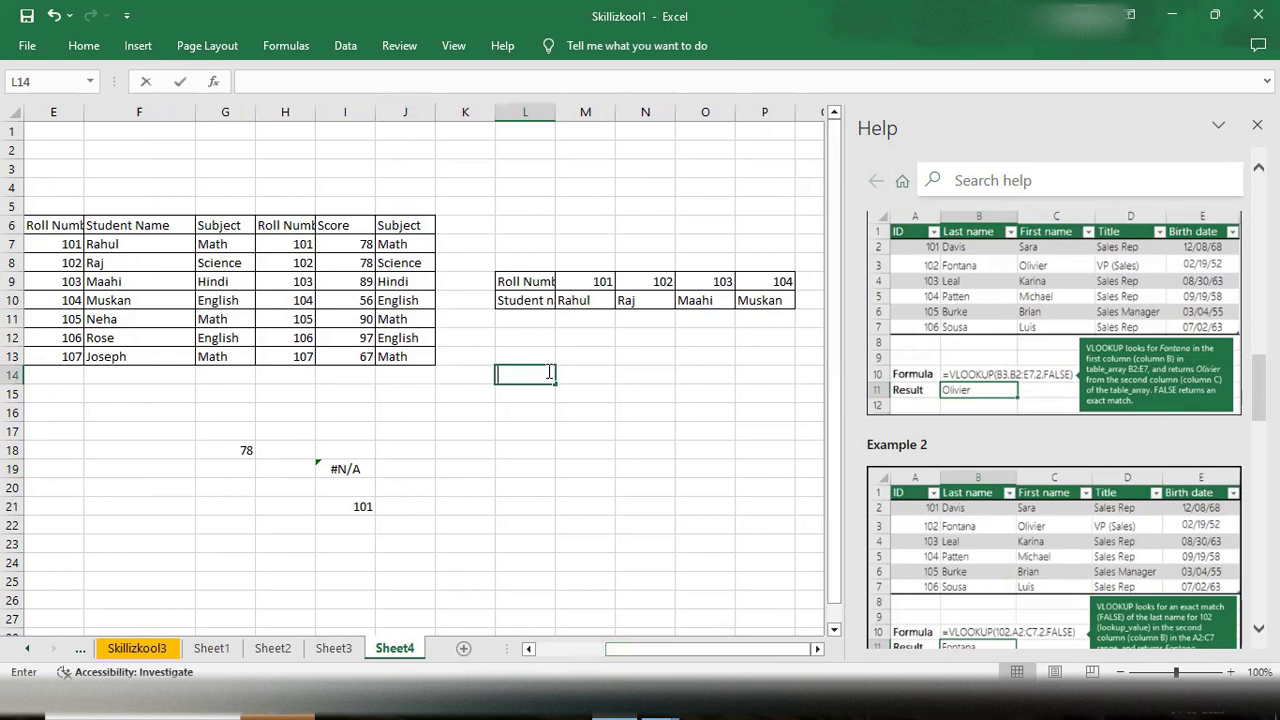
pyautogui.write('=H')
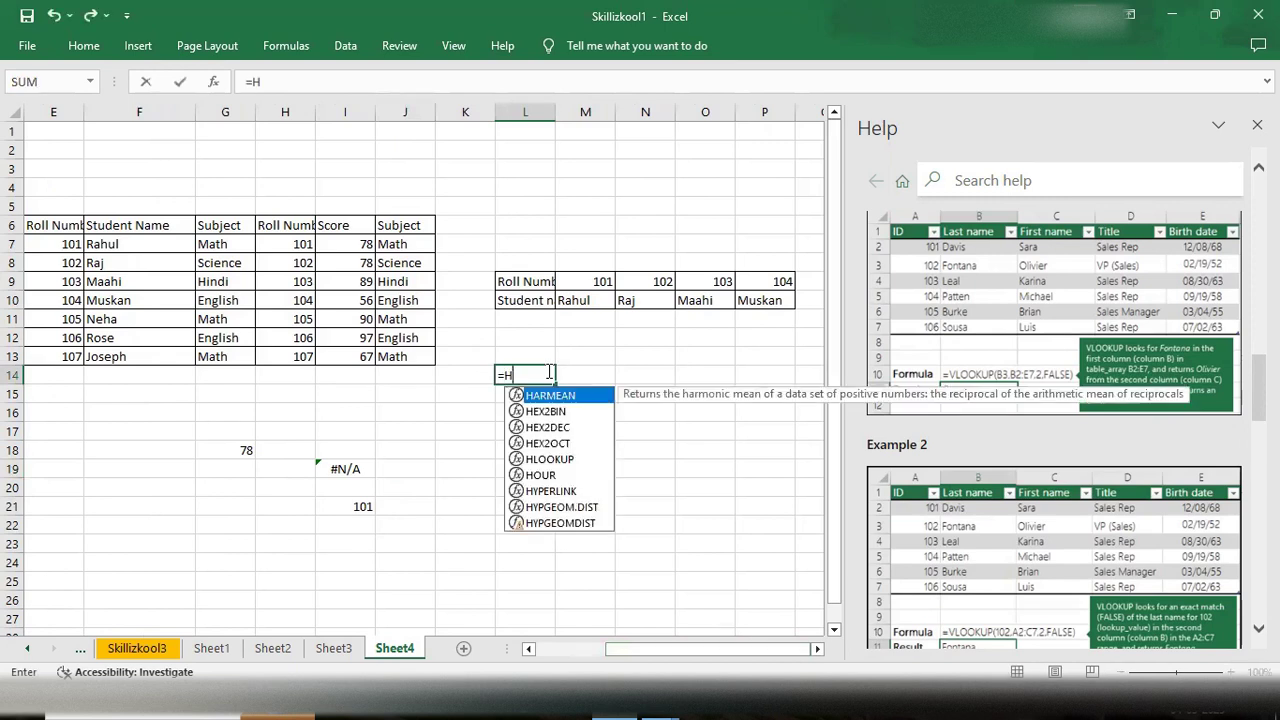
pyautogui.write('loo')
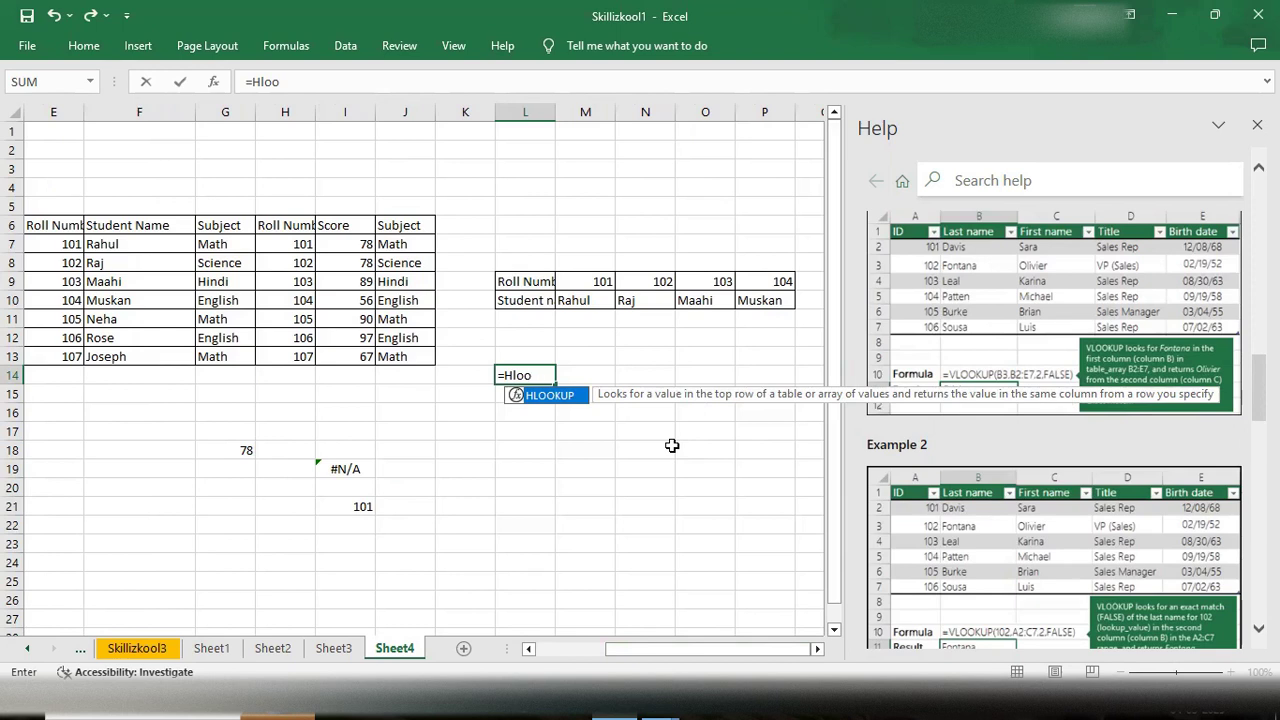
pyautogui.press('Tab')
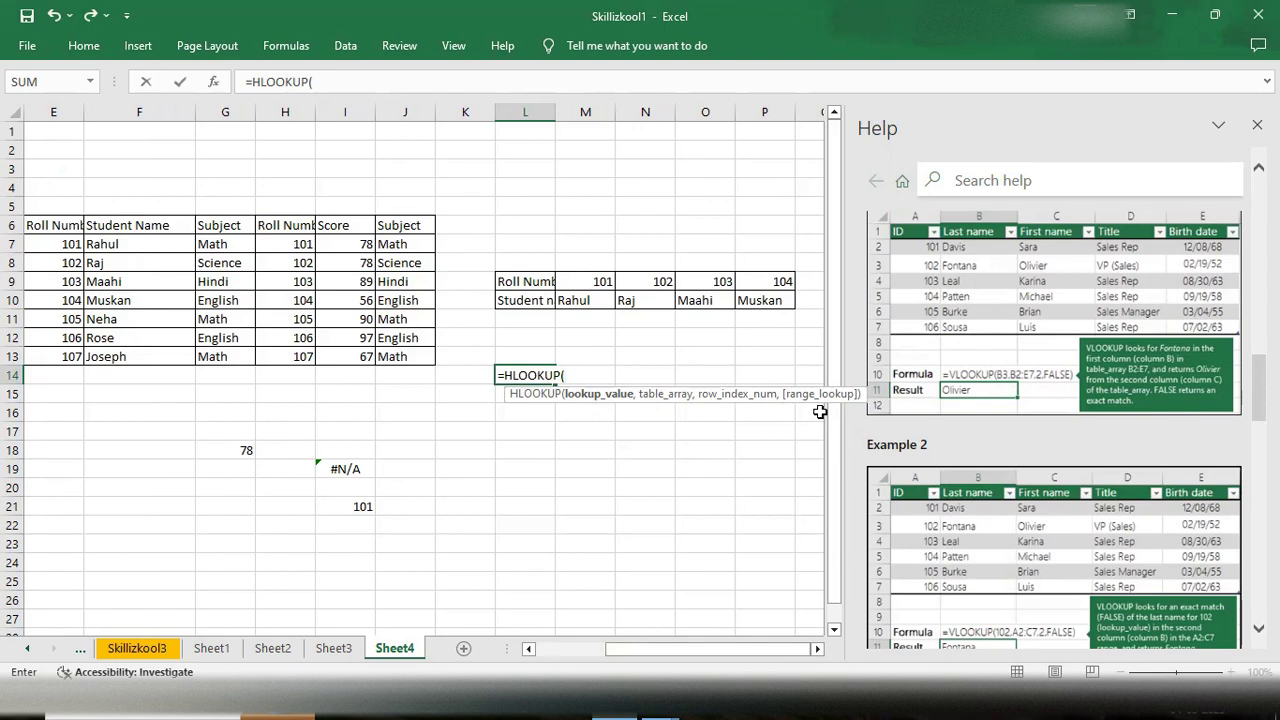
pyautogui.click(574, 281)
pyautogui.write(',')
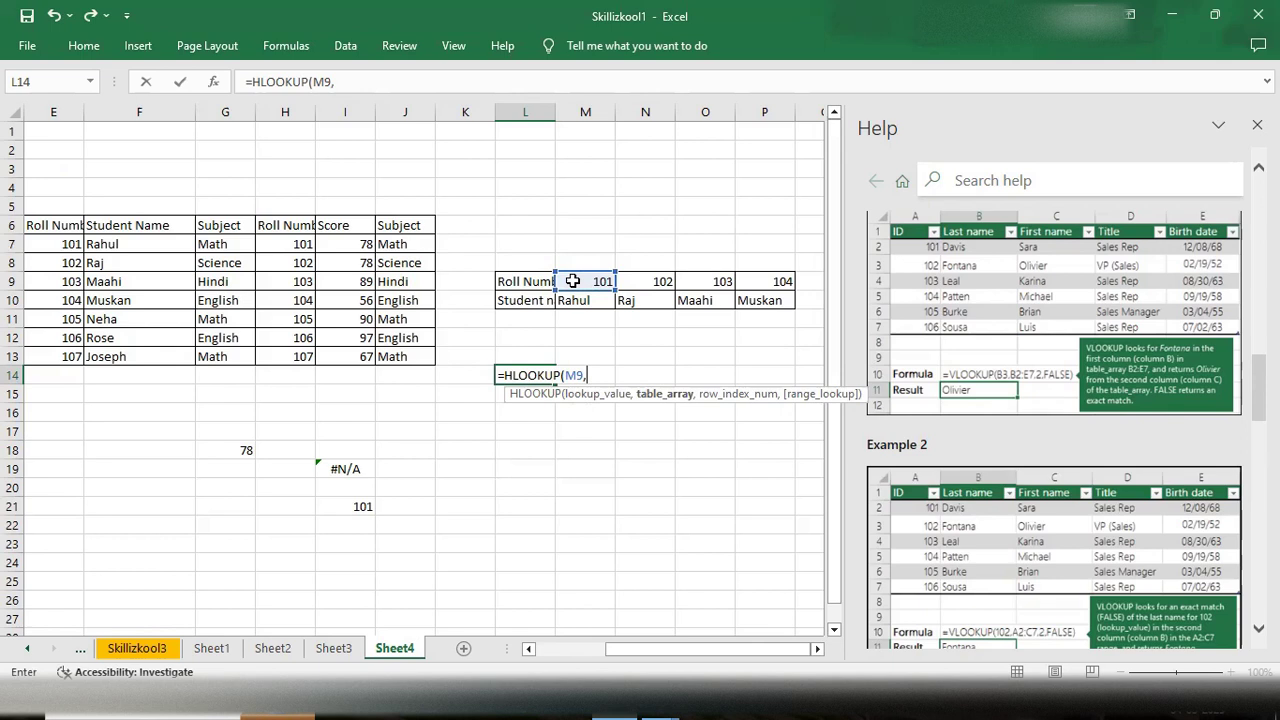
pyautogui.moveTo(573, 281); pyautogui.dragTo(771, 295)
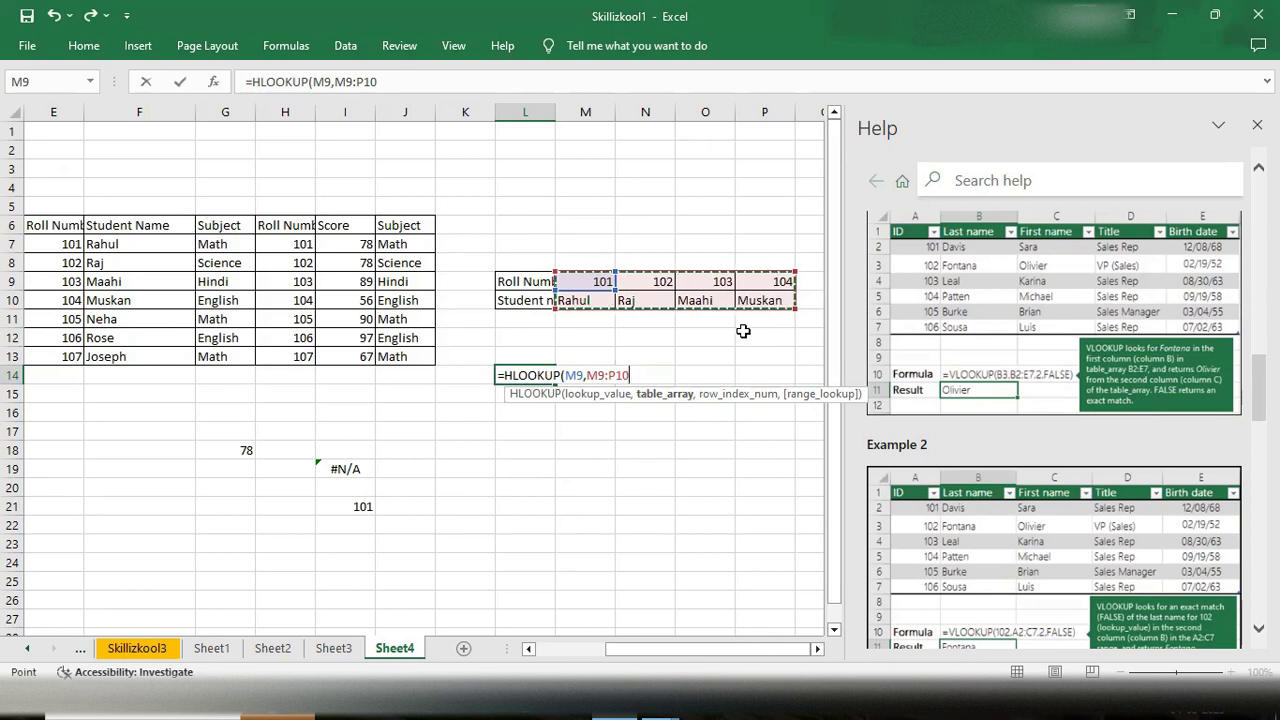
pyautogui.press('BackSpace')
pyautogui.press('BackSpace')
pyautogui.press('BackSpace')
pyautogui.press('BackSpace')
pyautogui.press('BackSpace')
pyautogui.press('BackSpace')
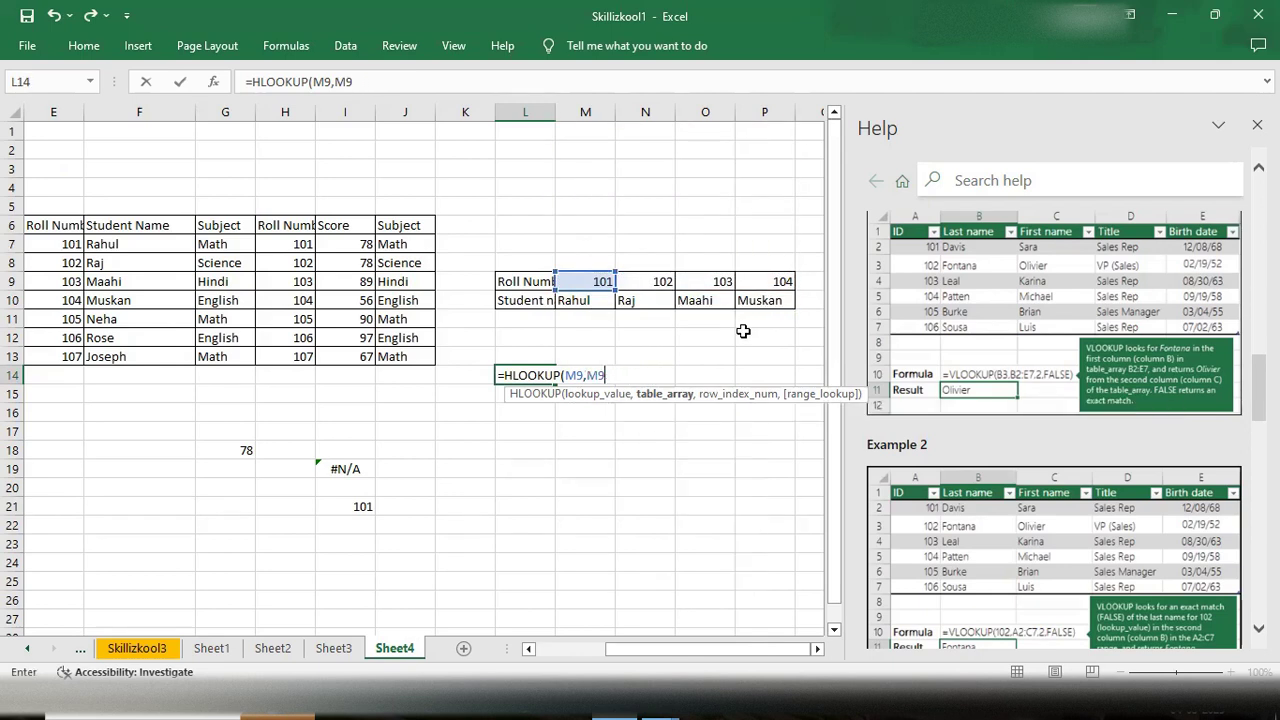
# - Complete the L14 HLOOKUP with table array M9:M10, row index 2 and FALSE for an exact match
pyautogui.click(572, 278)
pyautogui.moveTo(572, 278); pyautogui.dragTo(572, 300)
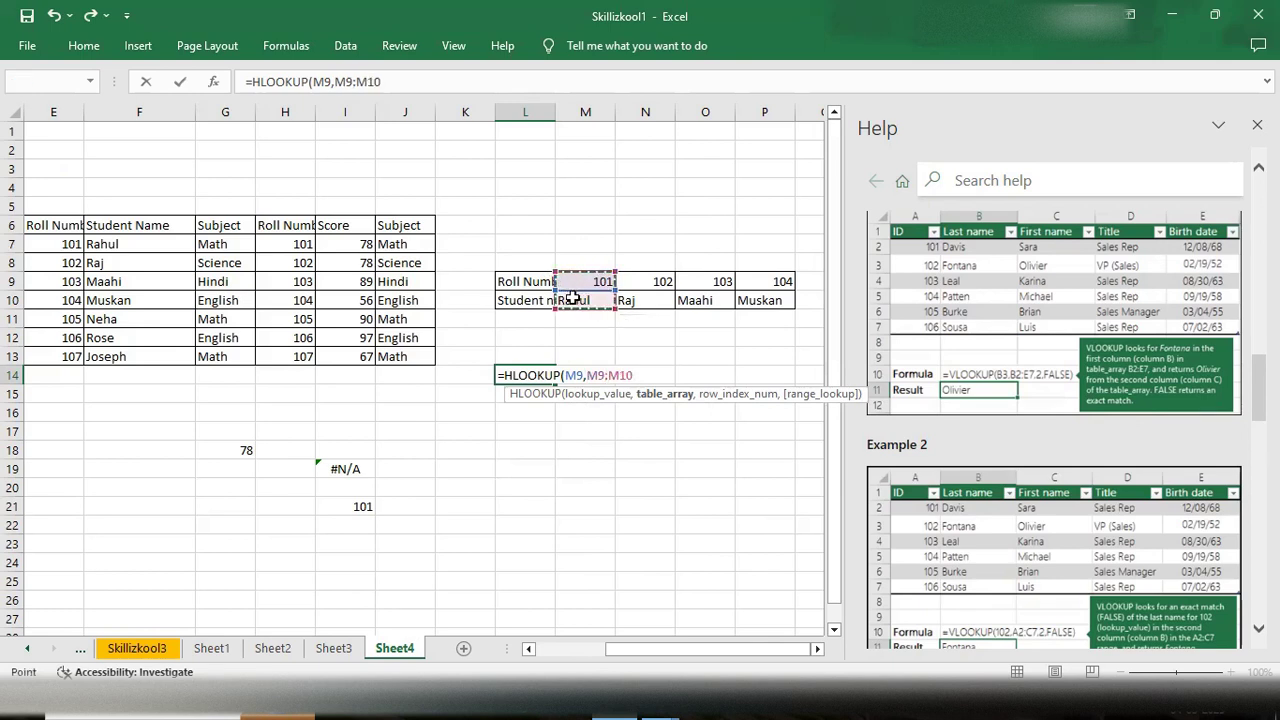
pyautogui.write(',')
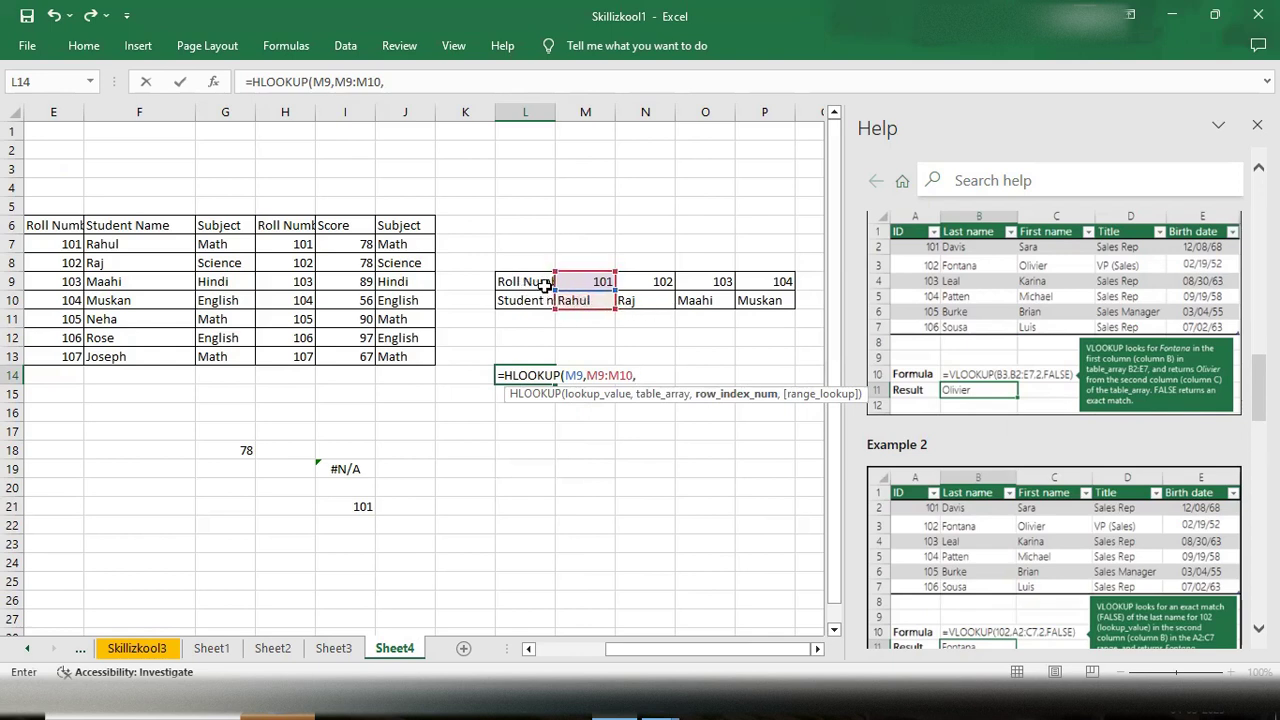
pyautogui.write('2')
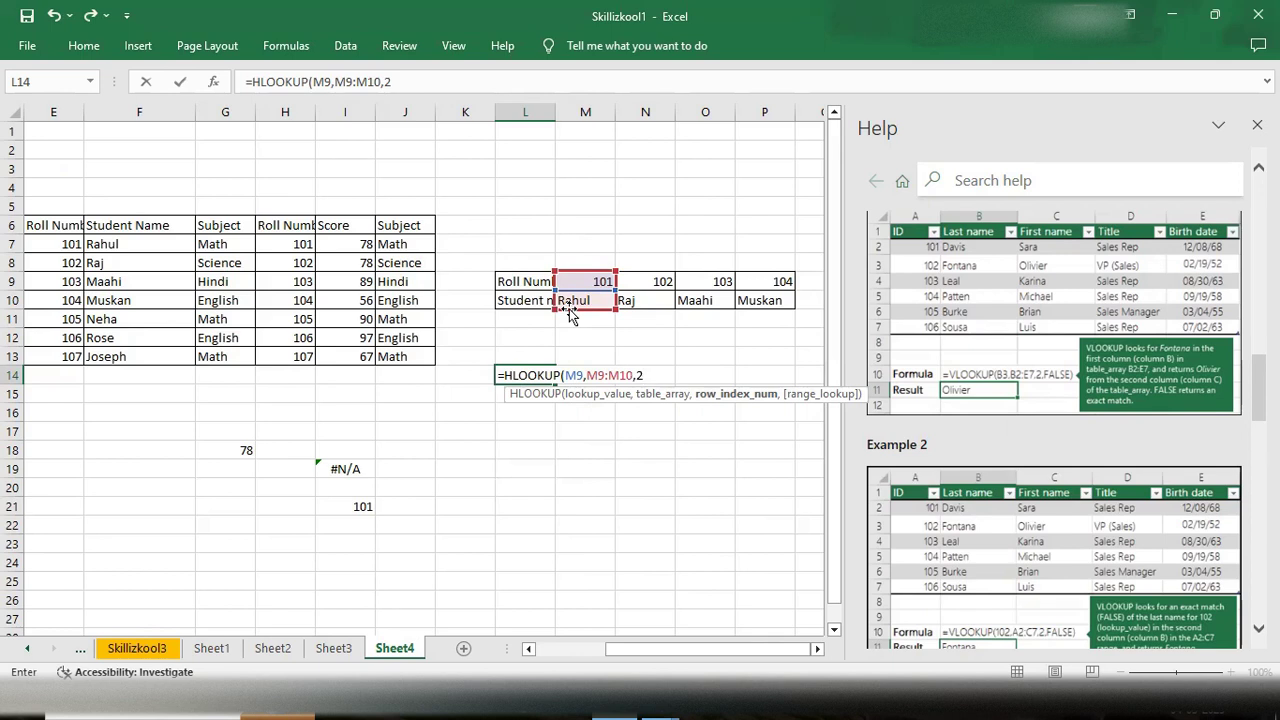
pyautogui.write(',')
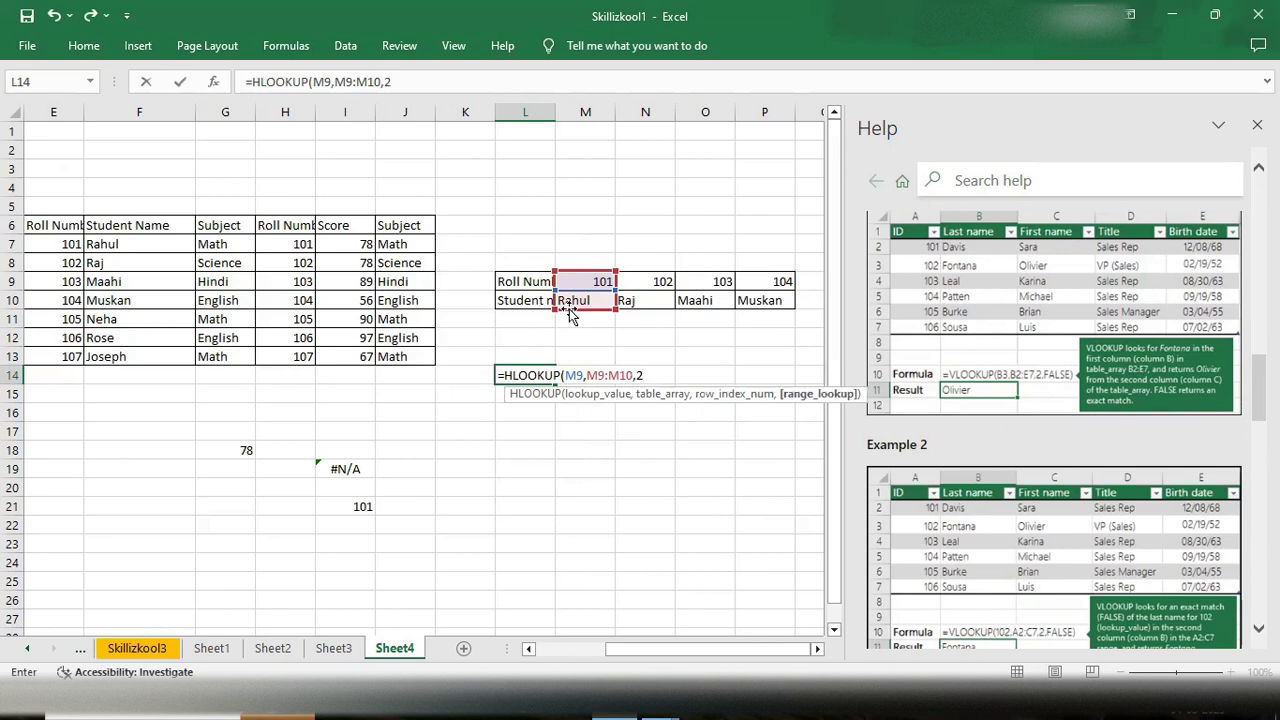
pyautogui.press('Down')
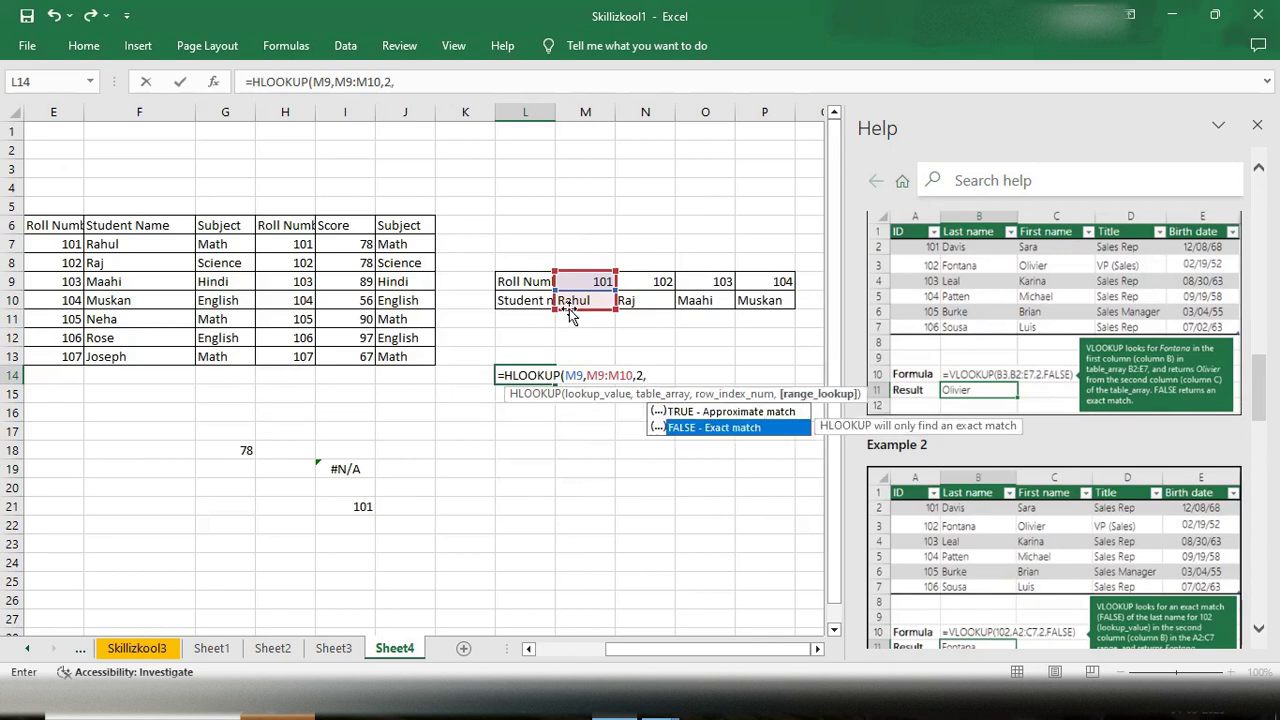
pyautogui.press('Tab')
pyautogui.write(')')
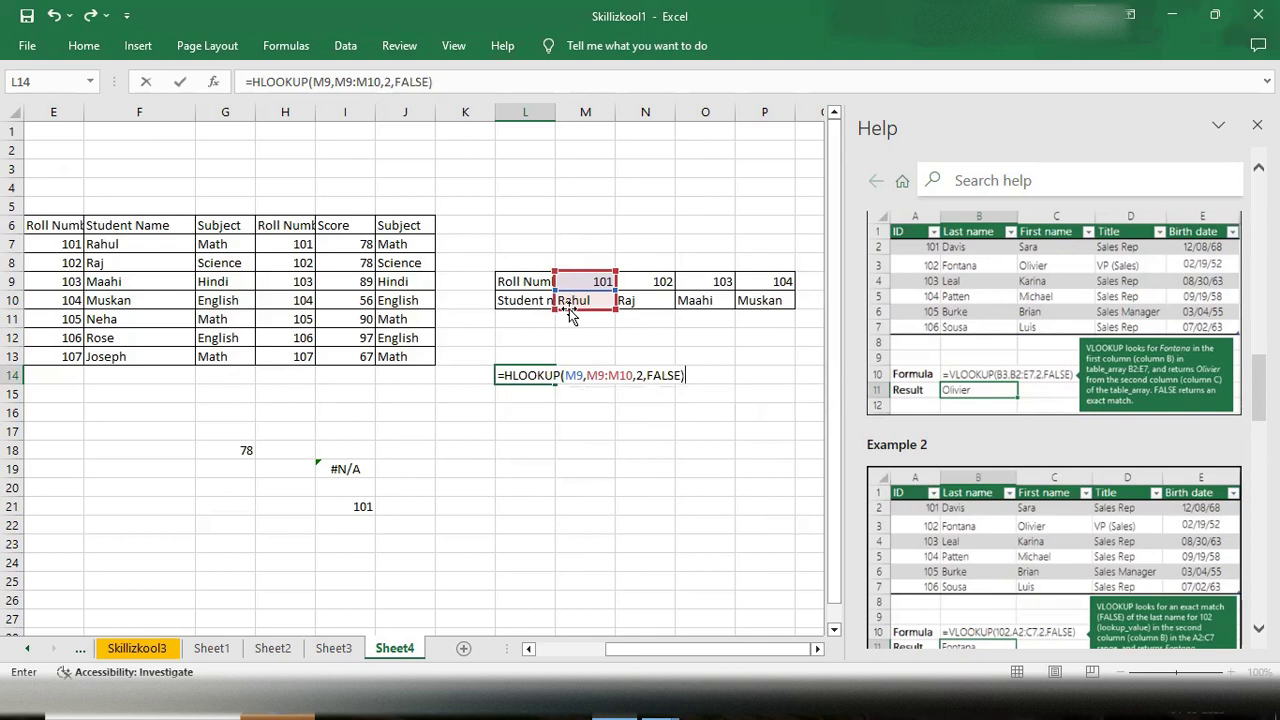
pyautogui.press('Return')
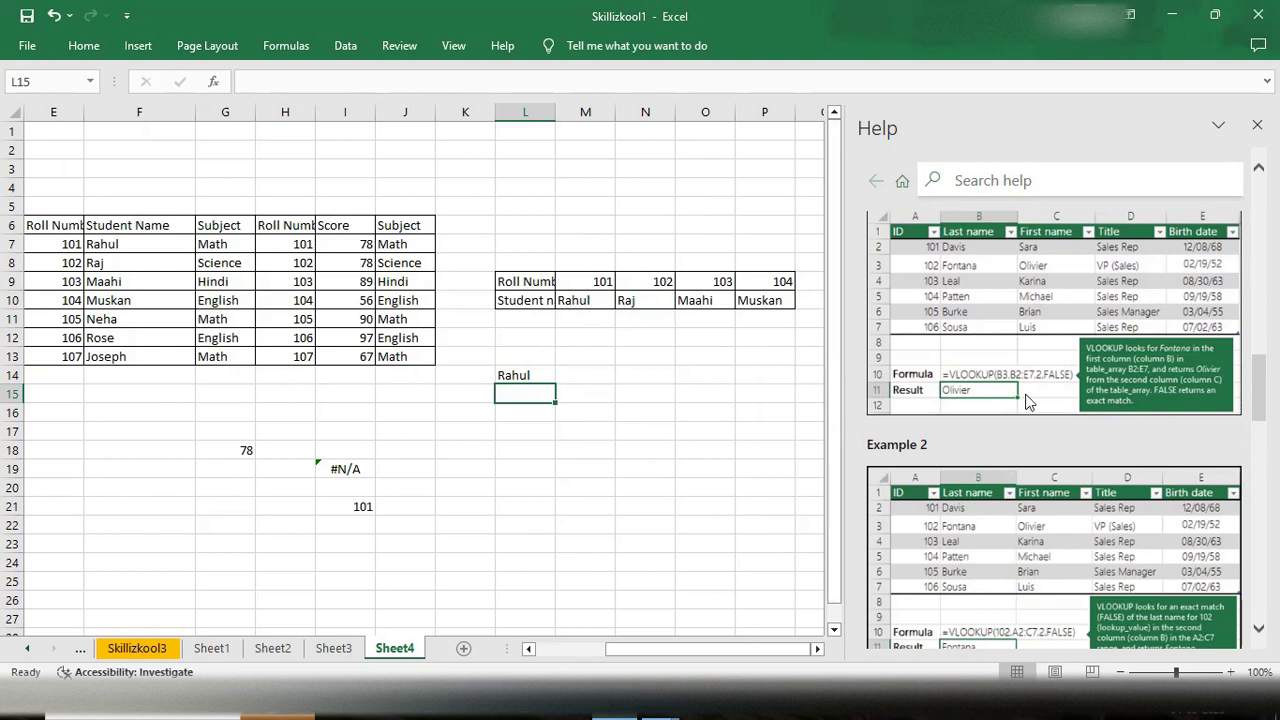
# - Start another HLOOKUP formula in cell L20
pyautogui.scroll(-10, 1028, 400)
pyautogui.scroll(10, 1028, 400)
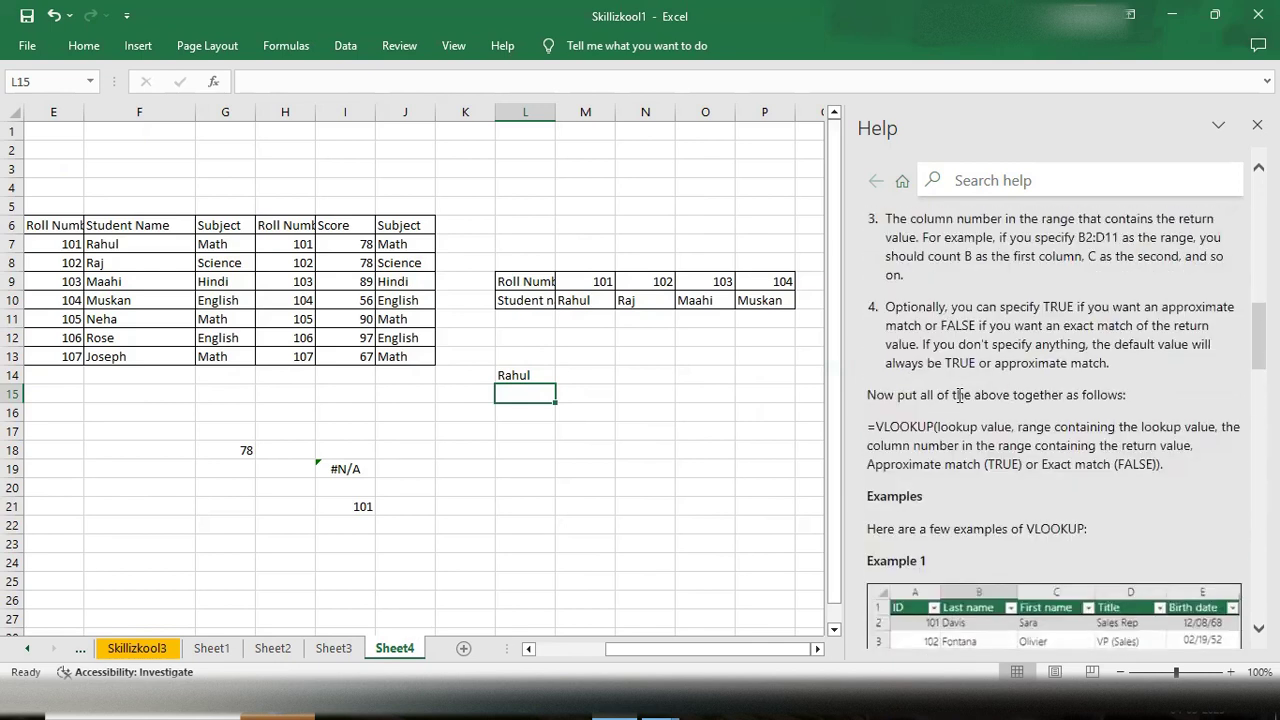
pyautogui.click(534, 486)
pyautogui.write('=HLOOK')
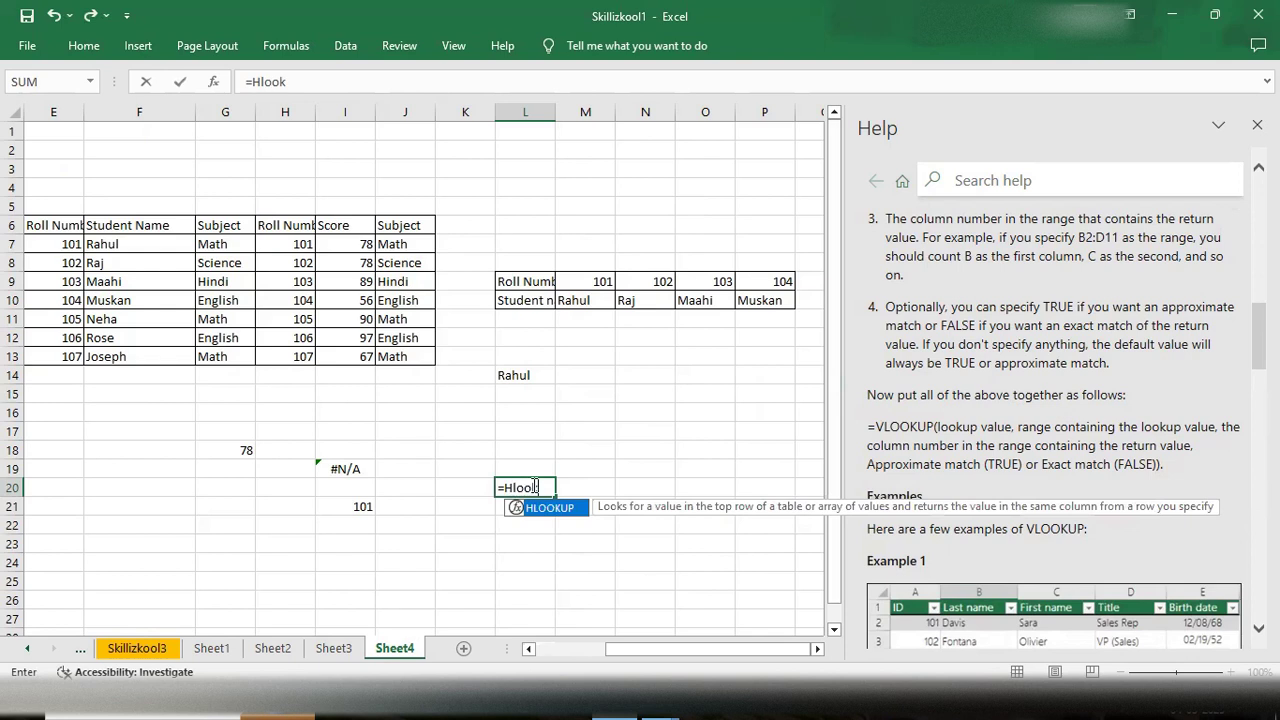
pyautogui.press('Tab')
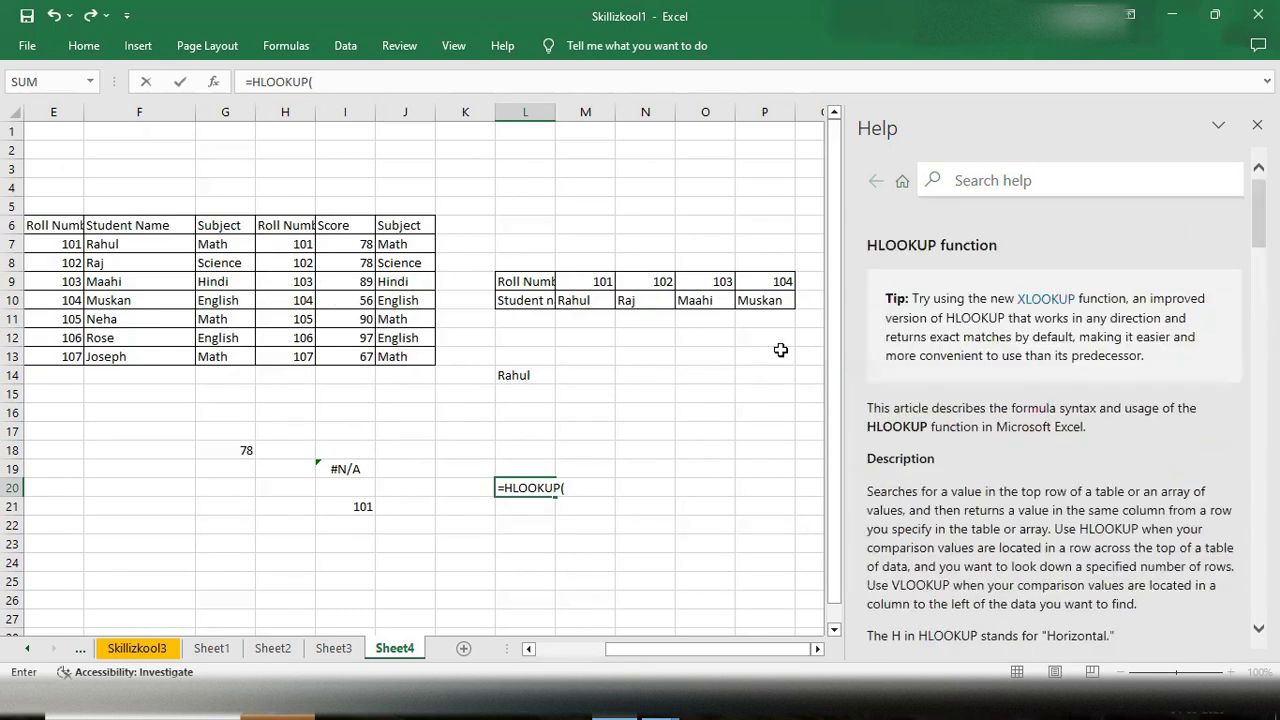
# - Read through the HLOOKUP help article's syntax, arguments, remarks and examples
pyautogui.scroll(-5, 990, 400)
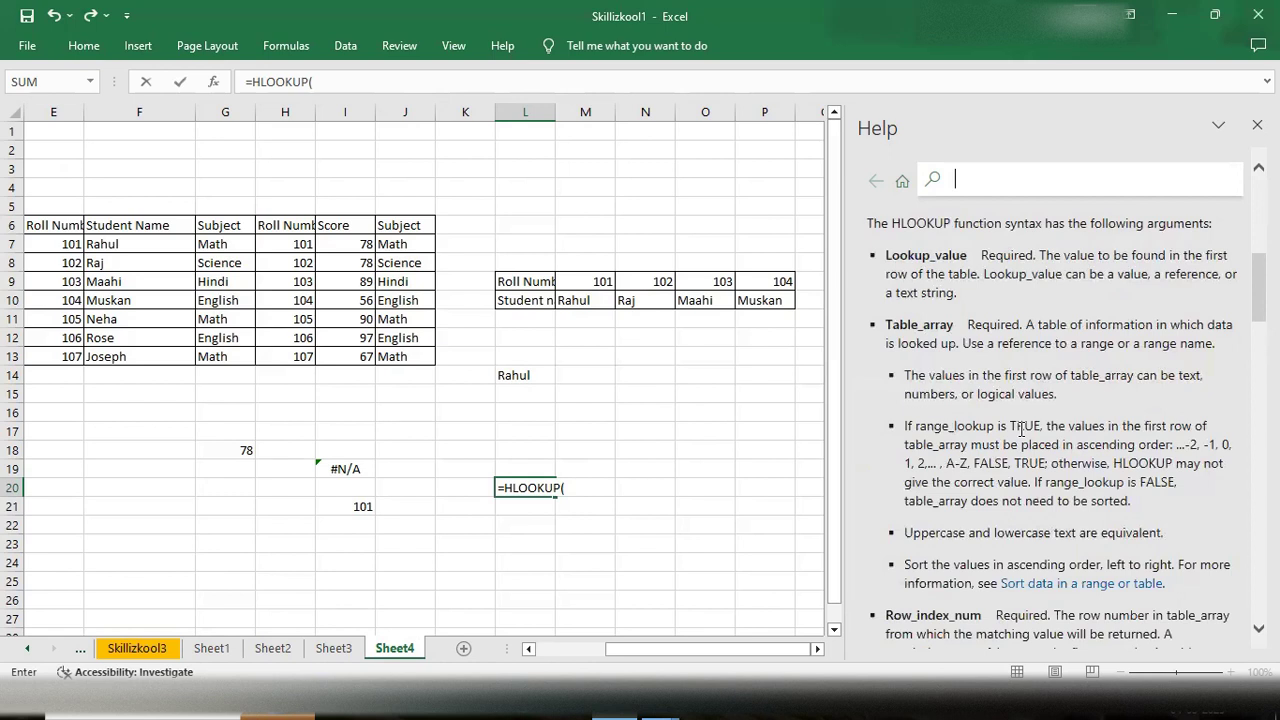
pyautogui.scroll(-7, 1020, 428)
pyautogui.scroll(-1, 1022, 430)
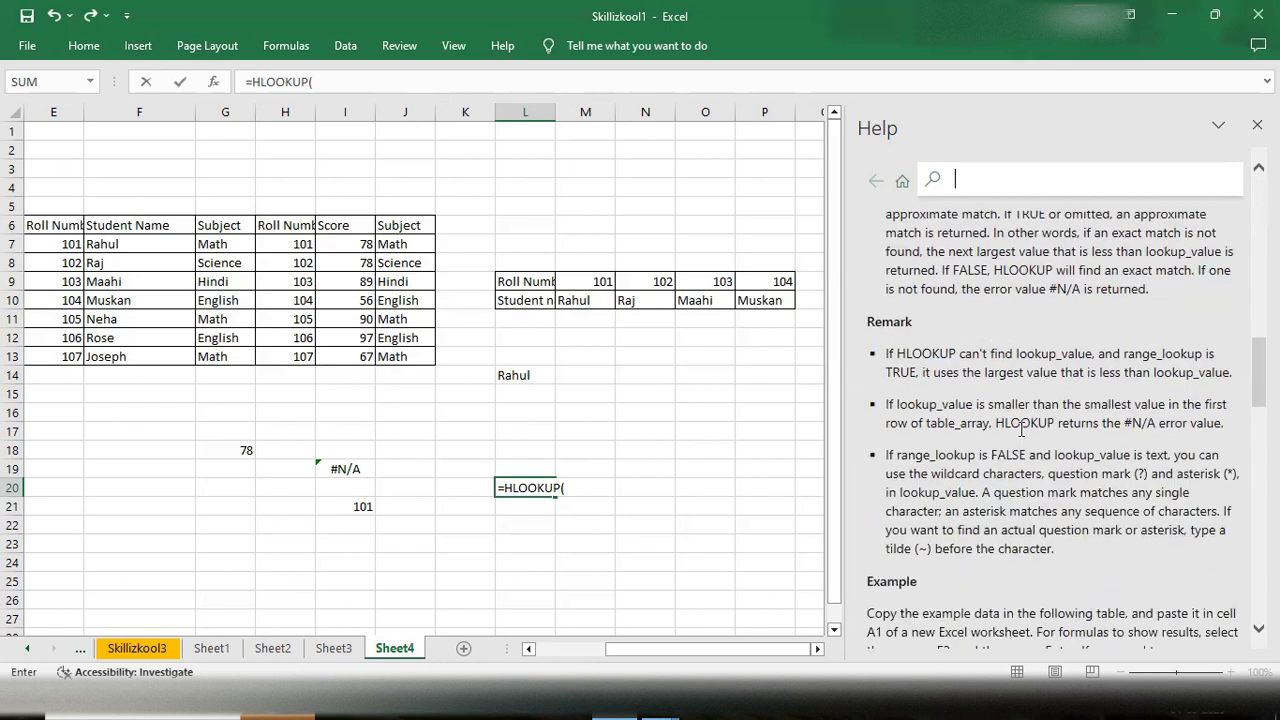
pyautogui.scroll(5, 1021, 430)
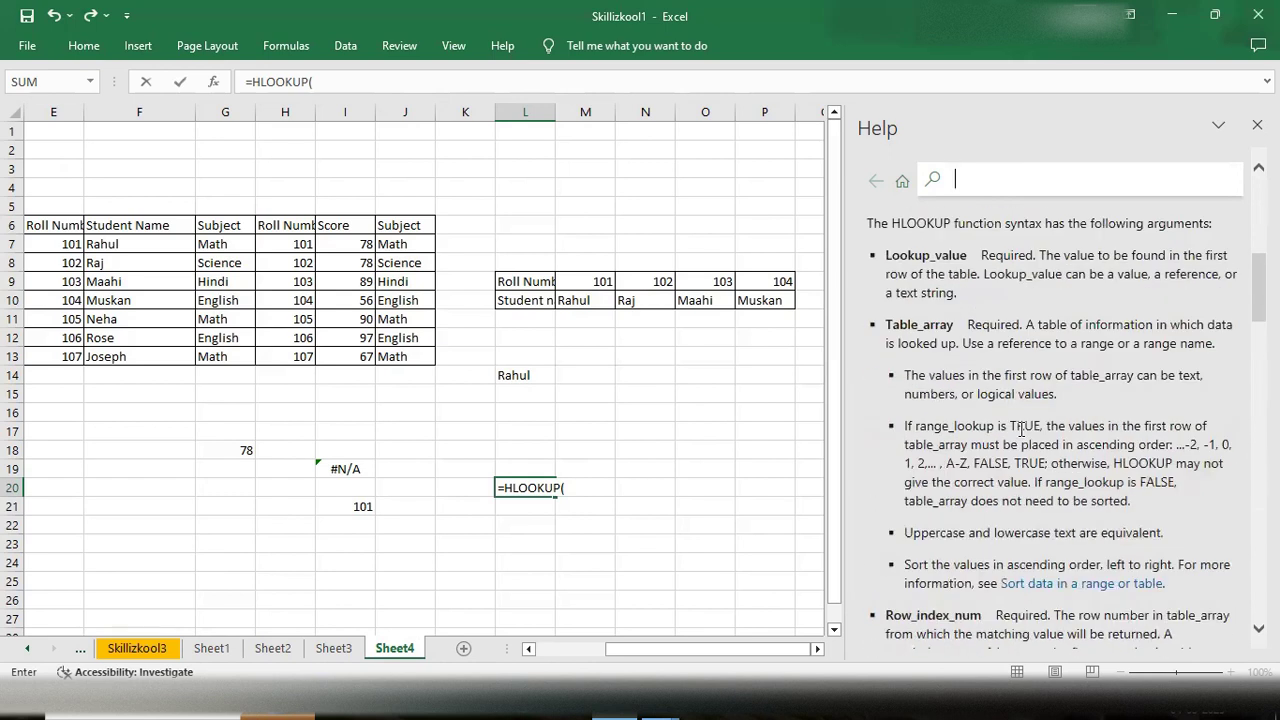
pyautogui.scroll(6, 1021, 430)
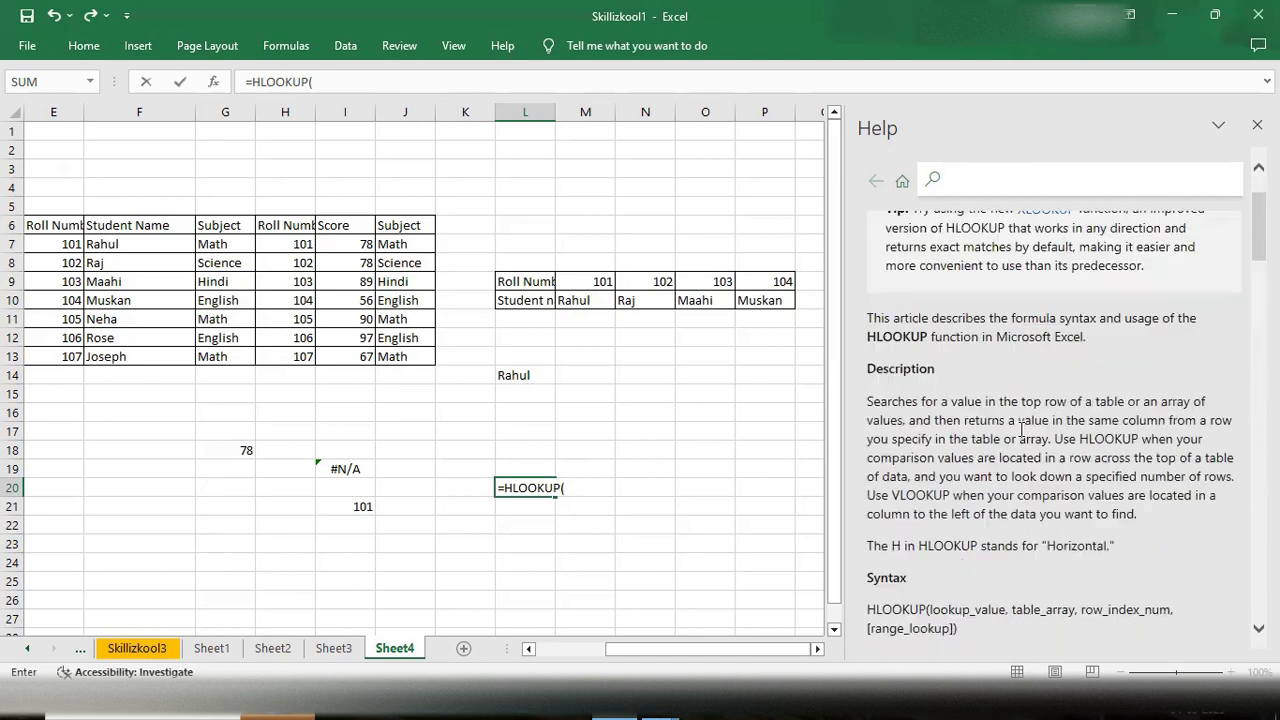
pyautogui.scroll(-3, 1020, 428)
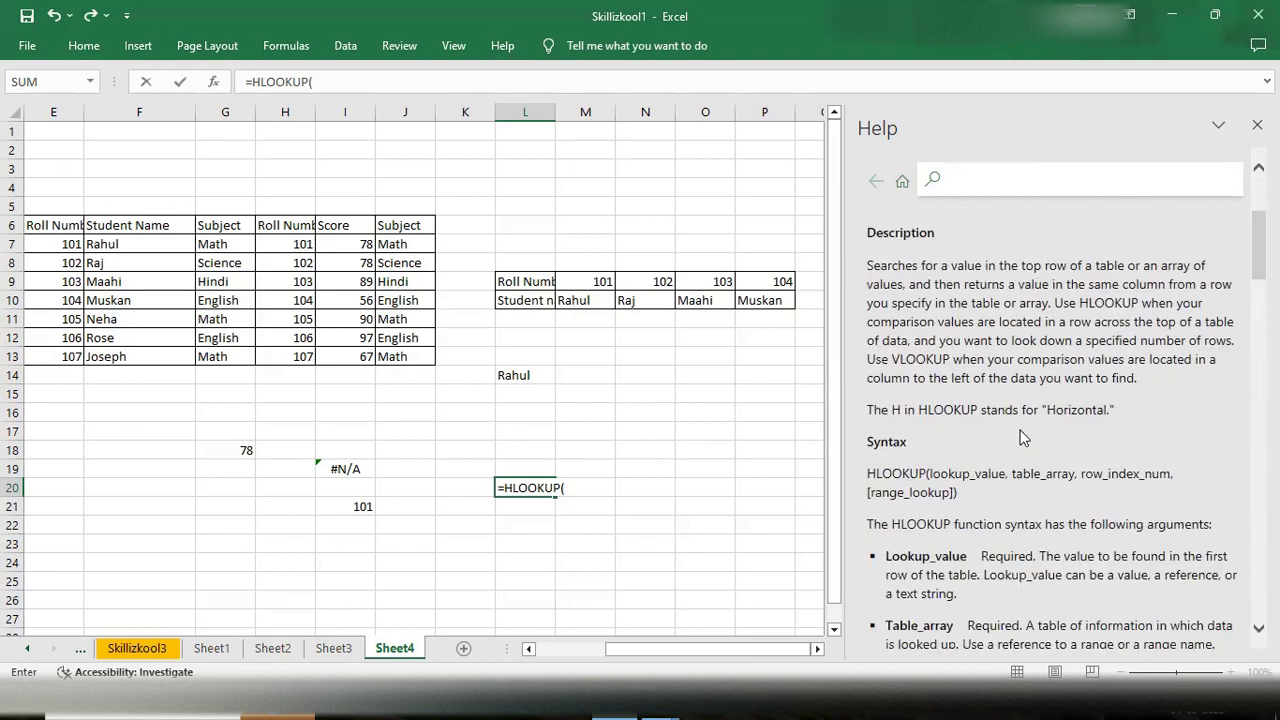
pyautogui.scroll(-3, 1021, 437)
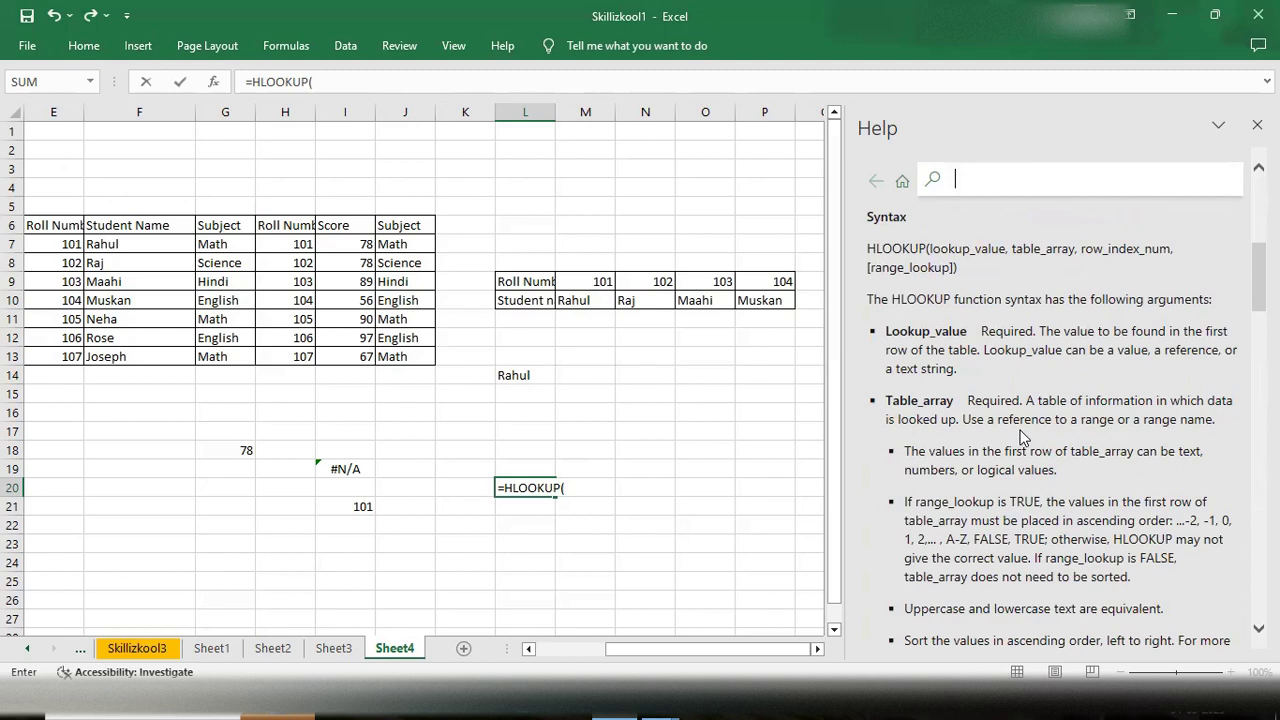
pyautogui.scroll(-3, 1021, 437)
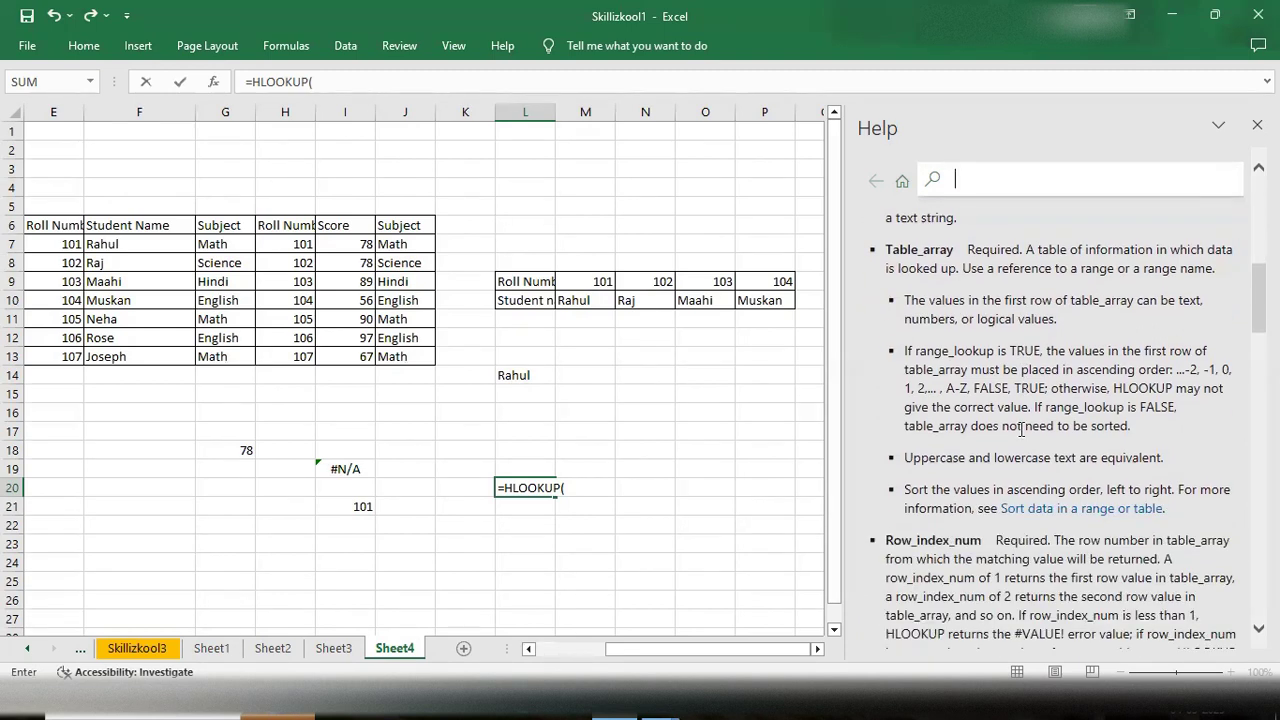
pyautogui.scroll(-3, 1021, 430)
pyautogui.scroll(-4, 1003, 470)
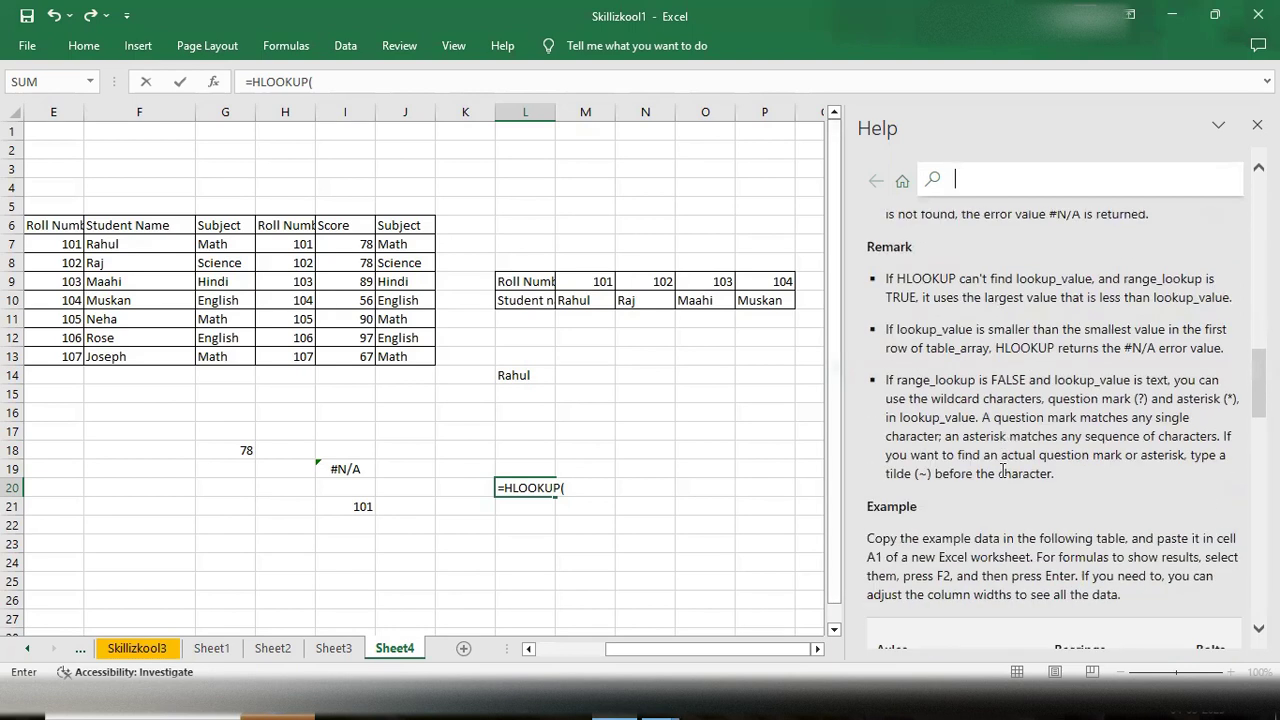
pyautogui.scroll(-9, 1003, 470)
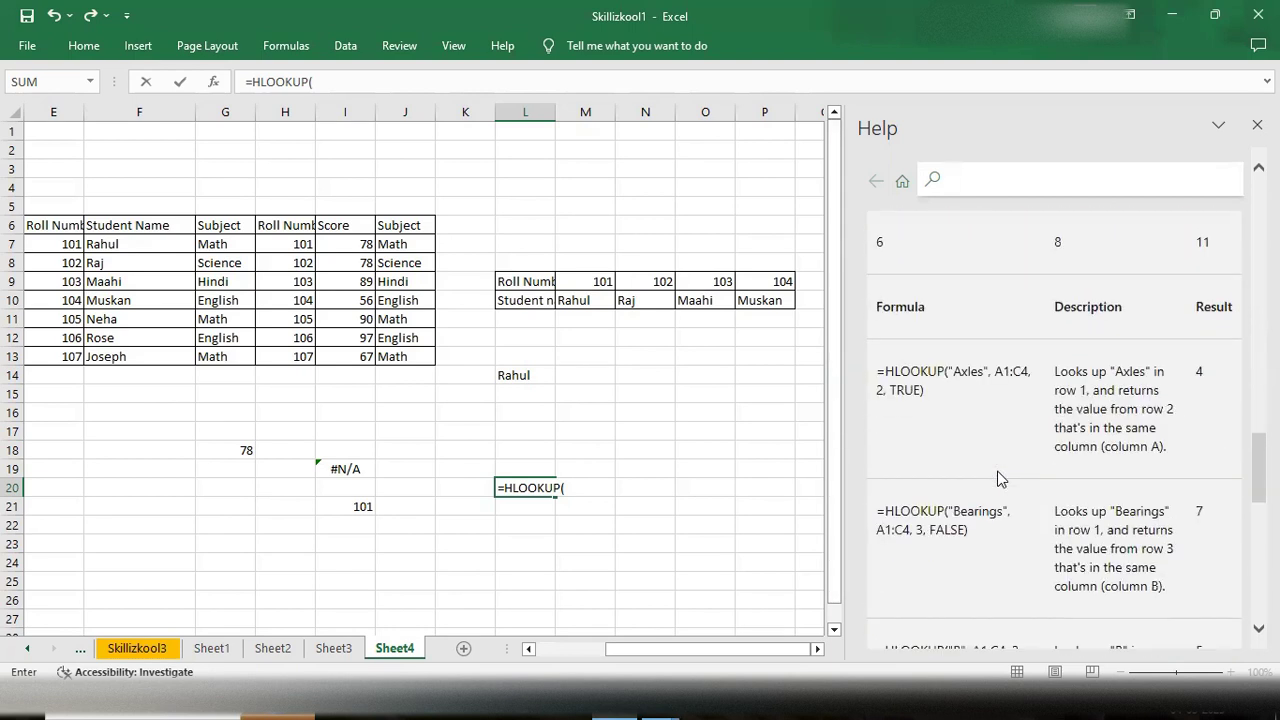
pyautogui.scroll(15, 998, 470)
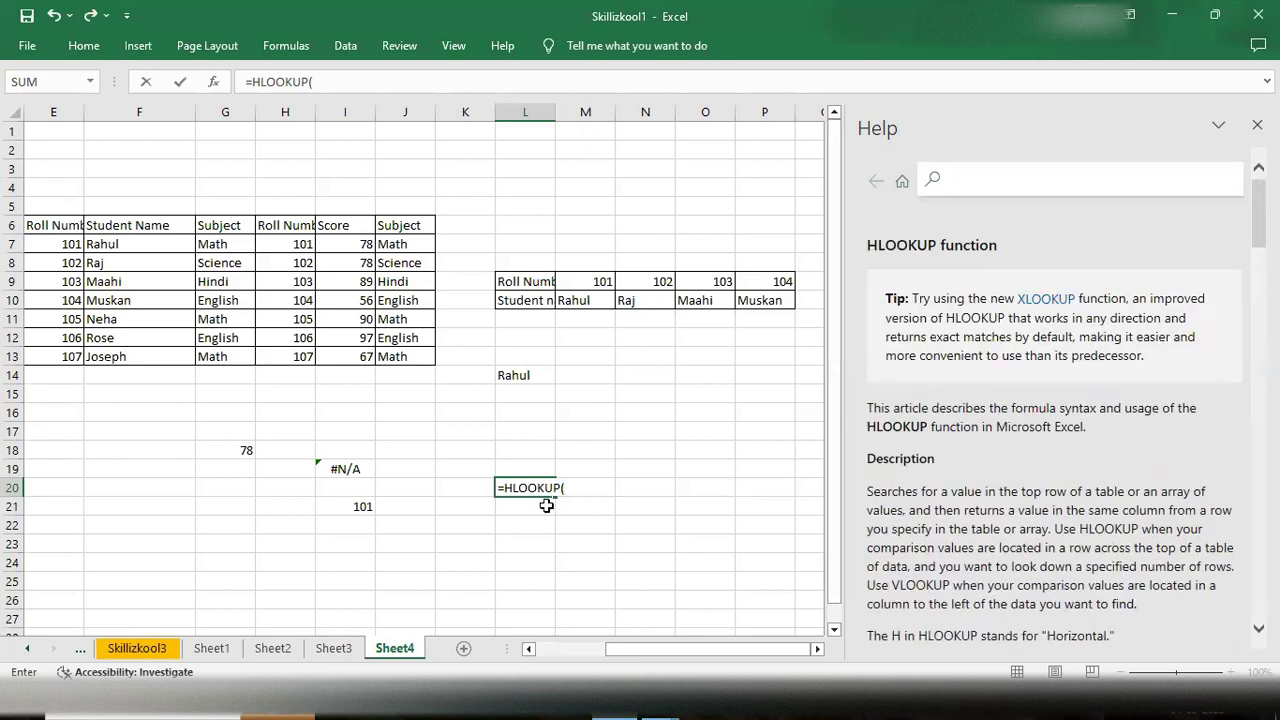
# - Scroll the sheet back and erase the unfinished HLOOKUP entry in L20
pyautogui.moveTo(673, 649); pyautogui.dragTo(596, 649)
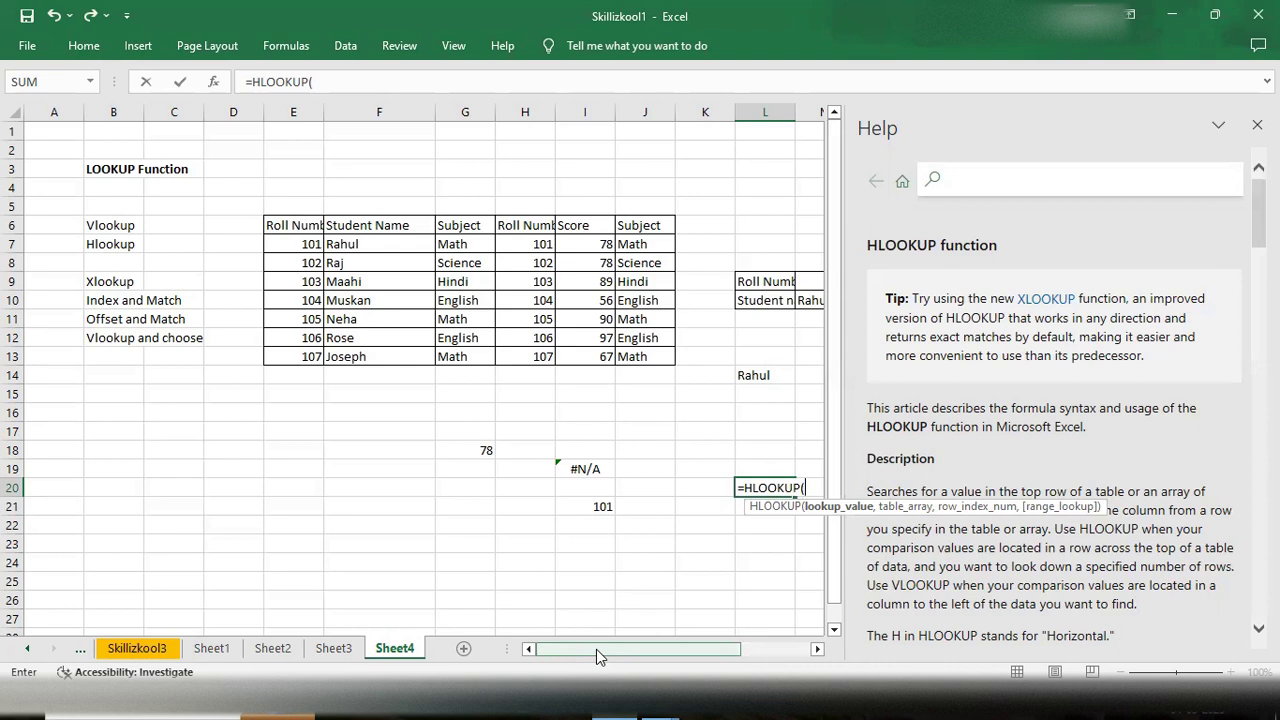
pyautogui.press('BackSpace')
pyautogui.press('BackSpace')
pyautogui.press('BackSpace')
pyautogui.press('BackSpace')
pyautogui.press('BackSpace')
pyautogui.press('BackSpace')
pyautogui.press('BackSpace')
pyautogui.press('BackSpace')
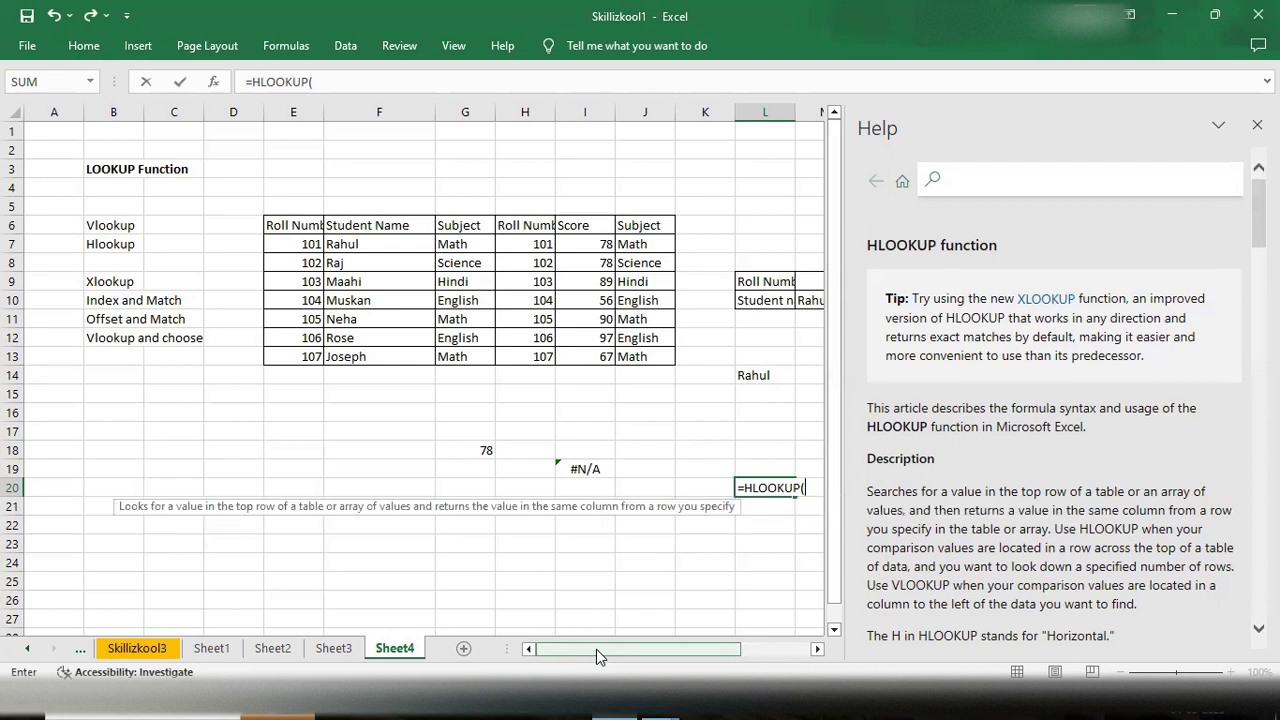
pyautogui.press('BackSpace')
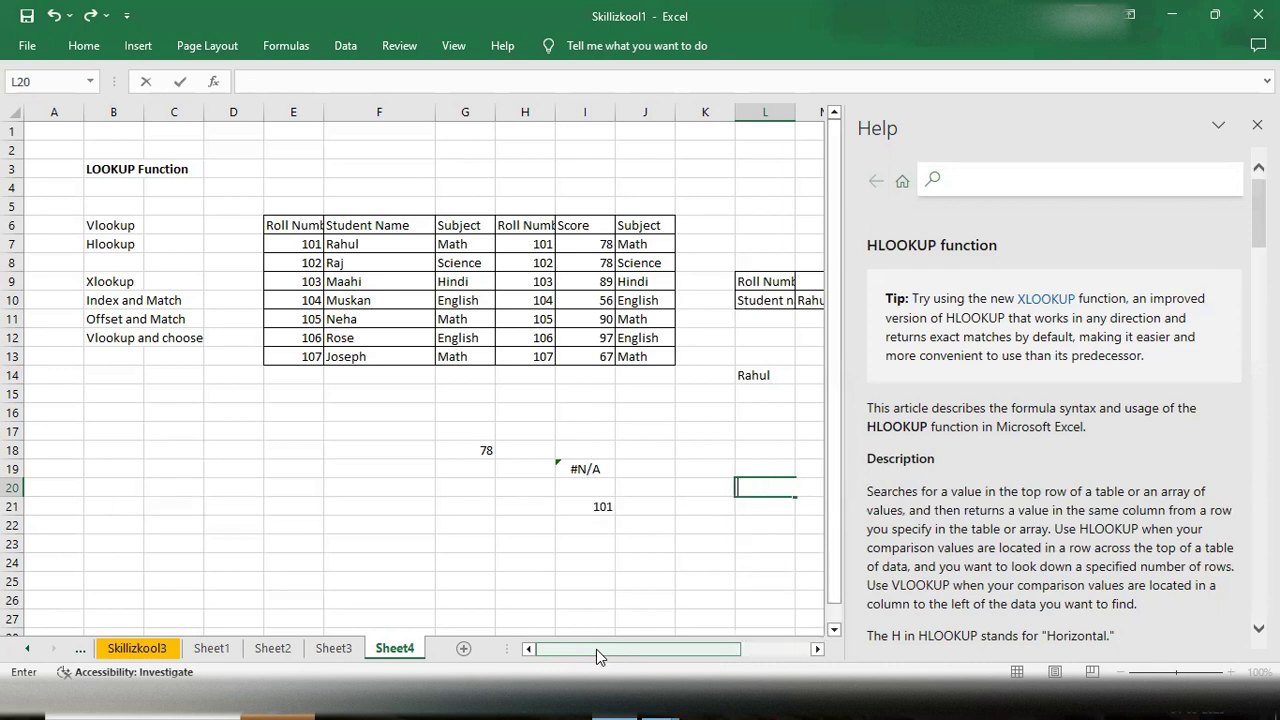